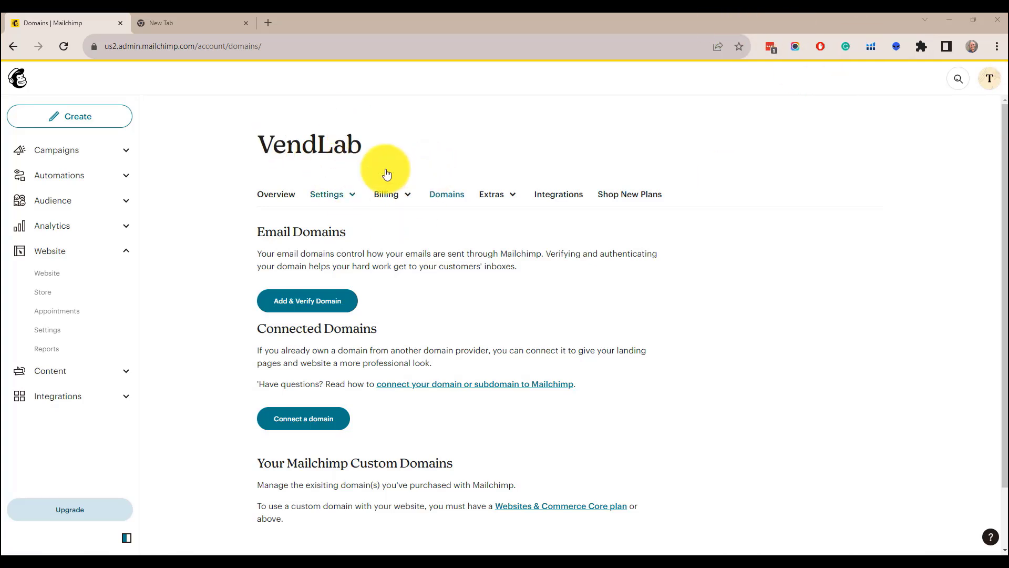
Start verifying a new domain and send the verification email to the company's vendlab.com address
{"action": "left_click", "coordinate": [989, 82]}
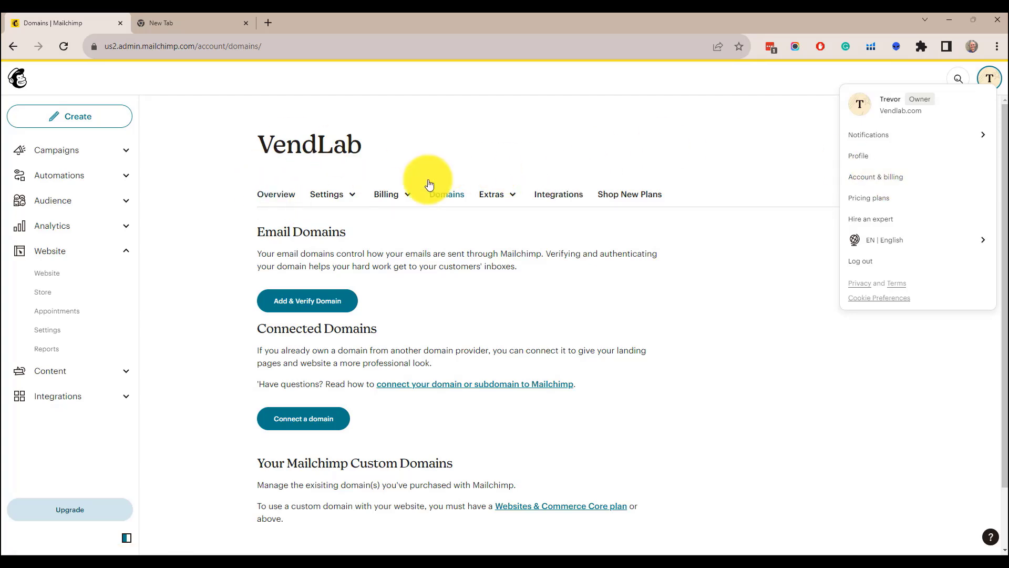
{"action": "left_click", "coordinate": [452, 203]}
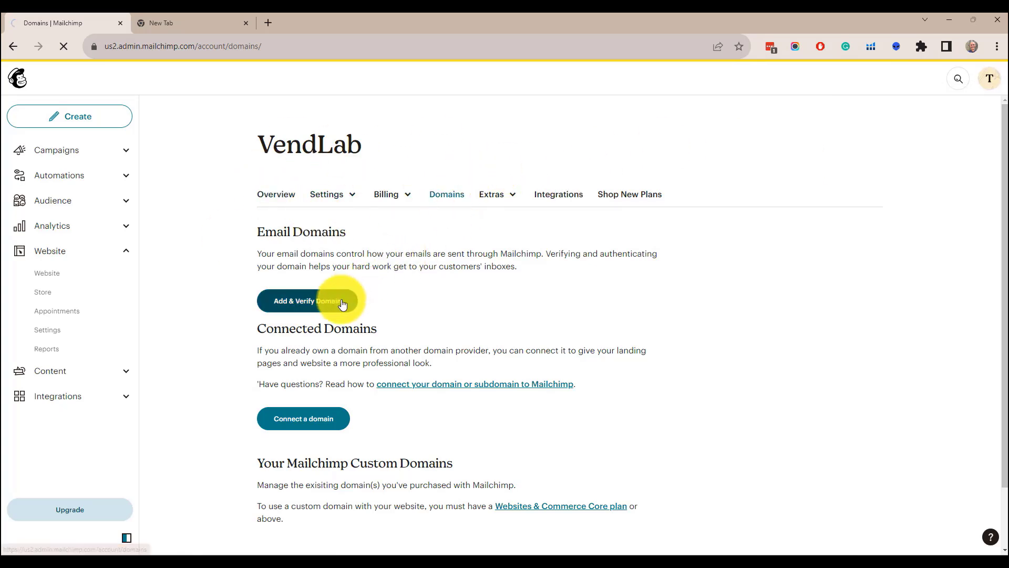
{"action": "left_click", "coordinate": [311, 300]}
{"action": "left_click", "coordinate": [389, 322]}
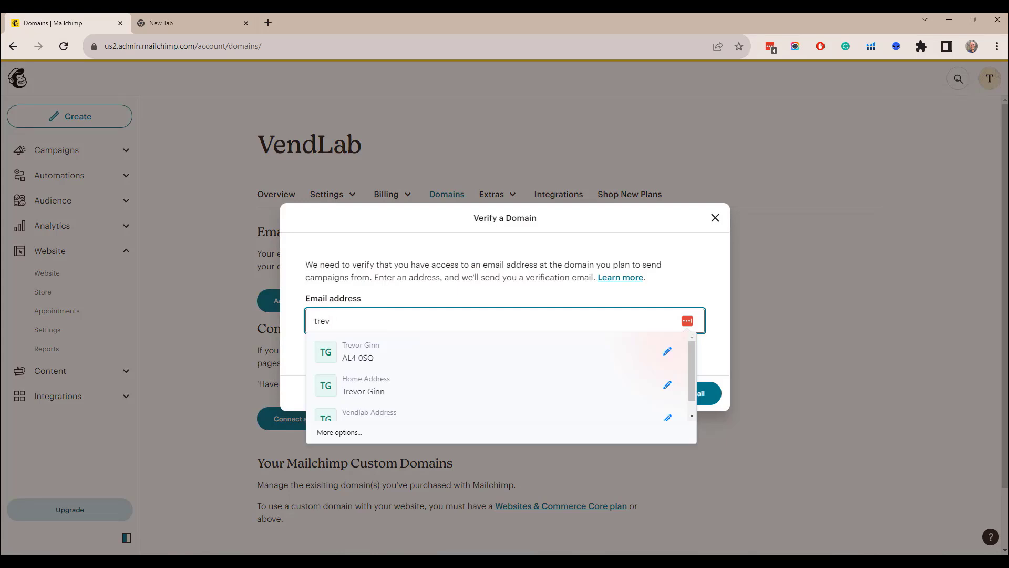
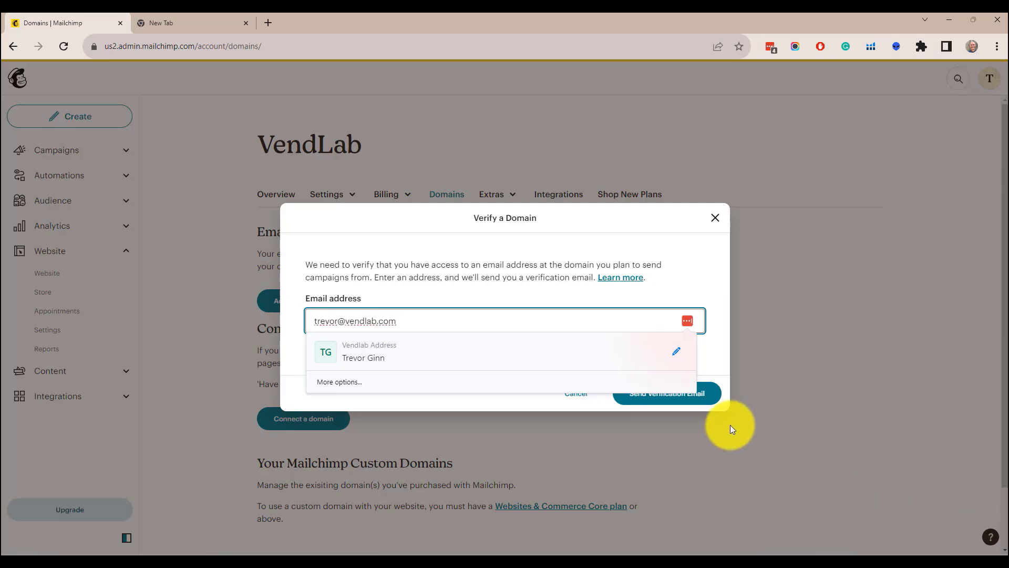
{"action": "left_click", "coordinate": [703, 398]}
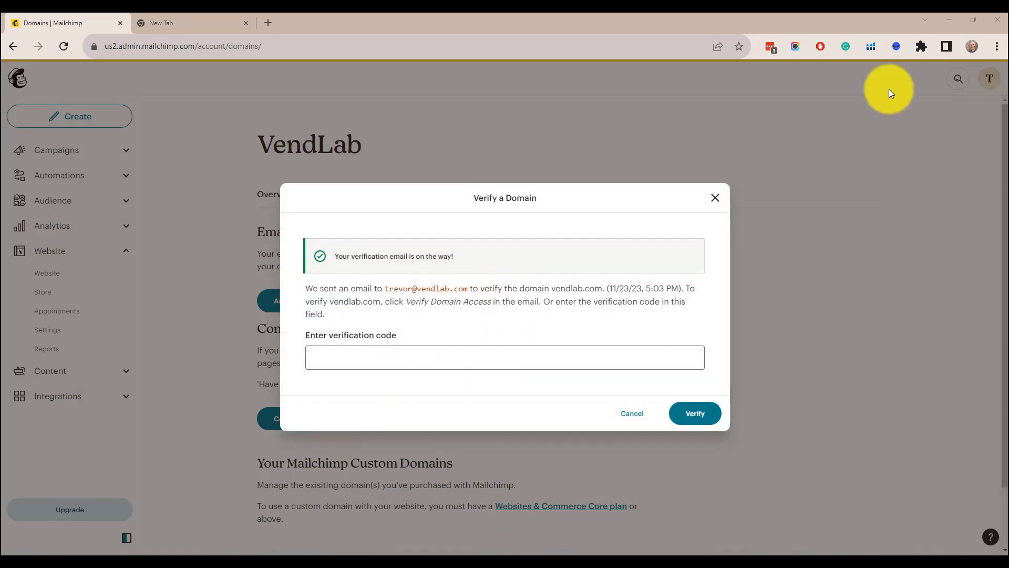
Copy the code from Mailchimp's verification email and submit it to verify vendlab.com
{"action": "key", "text": "alt+Tab"}
{"action": "left_click", "coordinate": [411, 168]}
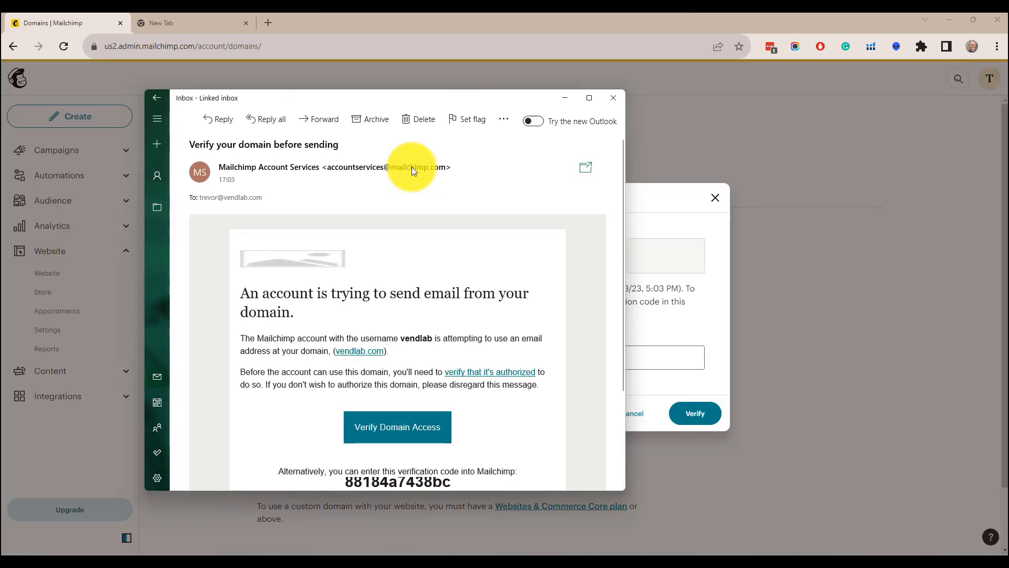
{"action": "scroll", "coordinate": [361, 349], "scroll_direction": "down", "scroll_amount": 3}
{"action": "left_click_drag", "start_coordinate": [452, 354], "coordinate": [344, 354]}
{"action": "key", "text": "ctrl+c"}
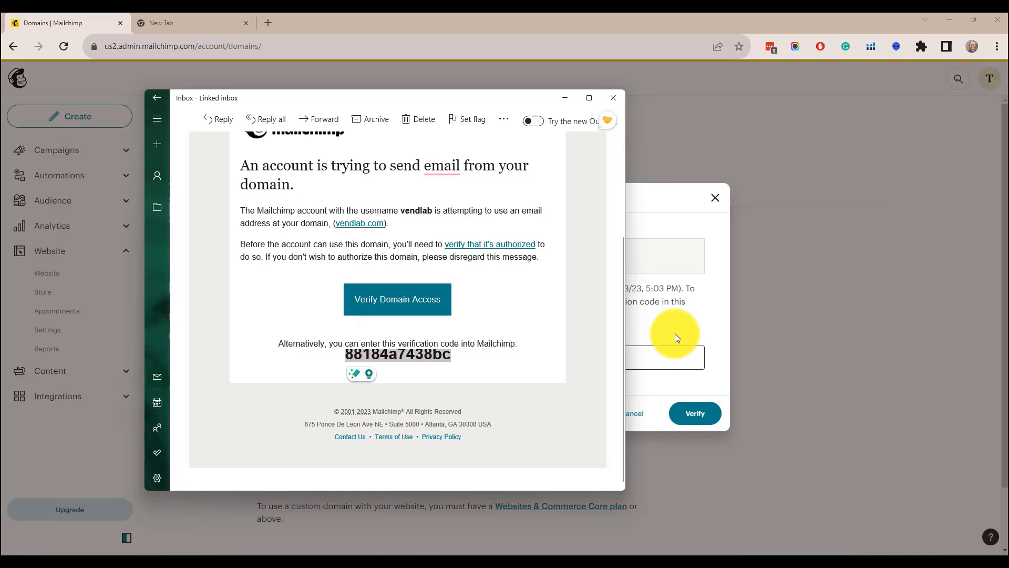
{"action": "left_click", "coordinate": [633, 356]}
{"action": "key", "text": "ctrl+v"}
{"action": "left_click", "coordinate": [686, 414]}
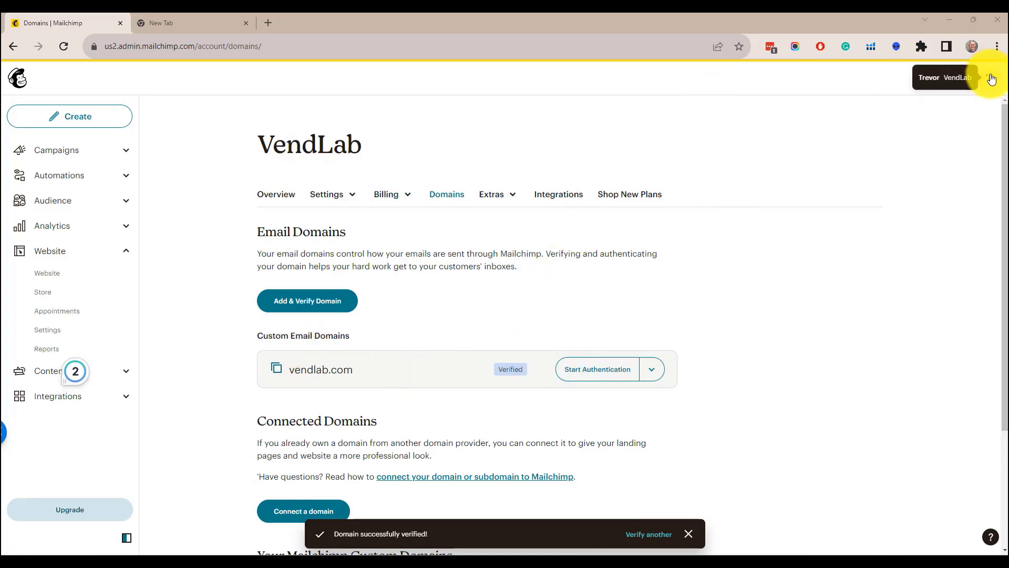
Start authenticating vendlab.com with GoDaddy as the domain provider and continue to step 2
{"action": "left_click", "coordinate": [991, 79]}
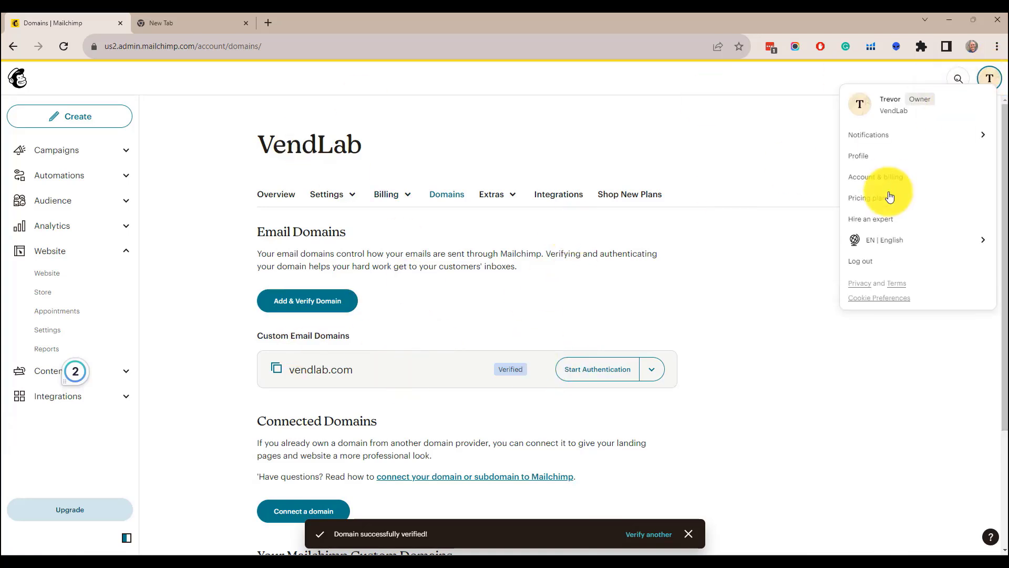
{"action": "left_click", "coordinate": [753, 307]}
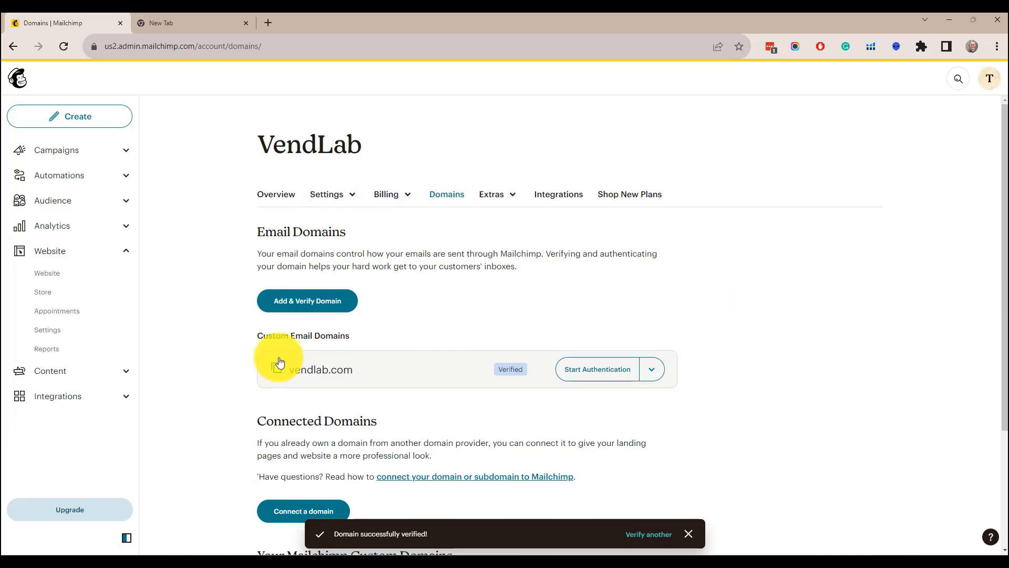
{"action": "left_click", "coordinate": [581, 378]}
{"action": "scroll", "coordinate": [694, 352], "scroll_direction": "down", "scroll_amount": 4}
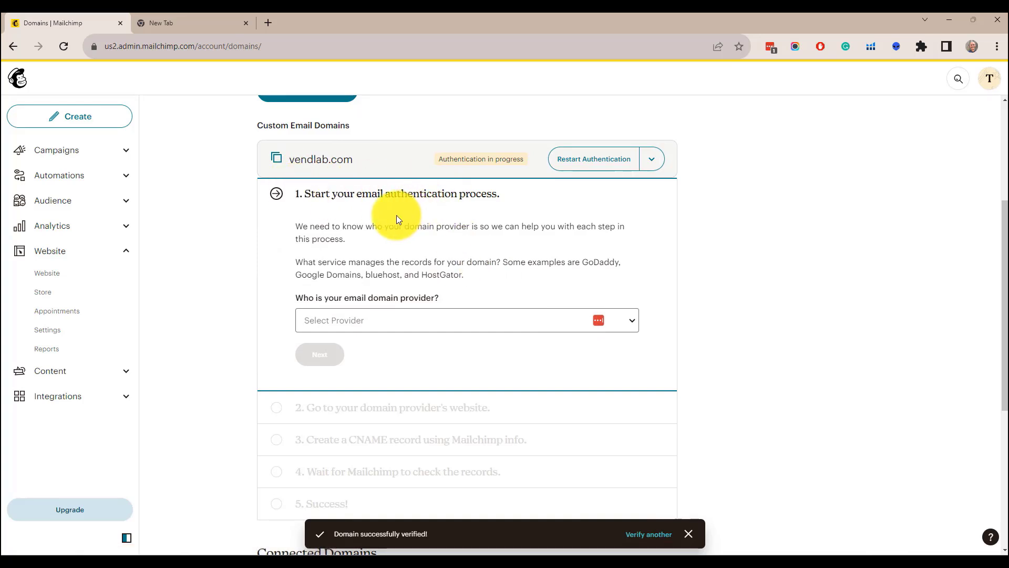
{"action": "left_click", "coordinate": [380, 318]}
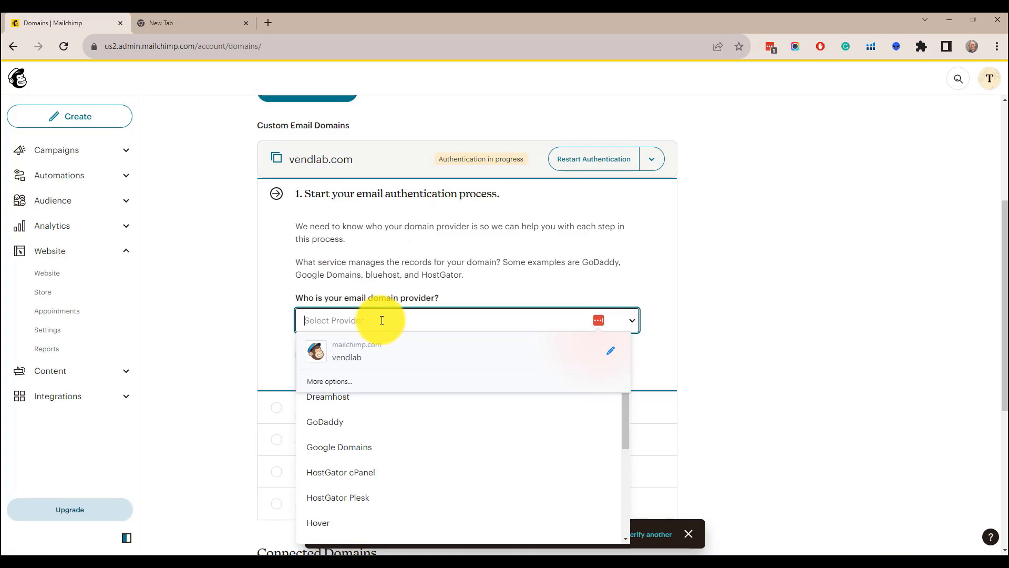
{"action": "type", "text": "godadd"}
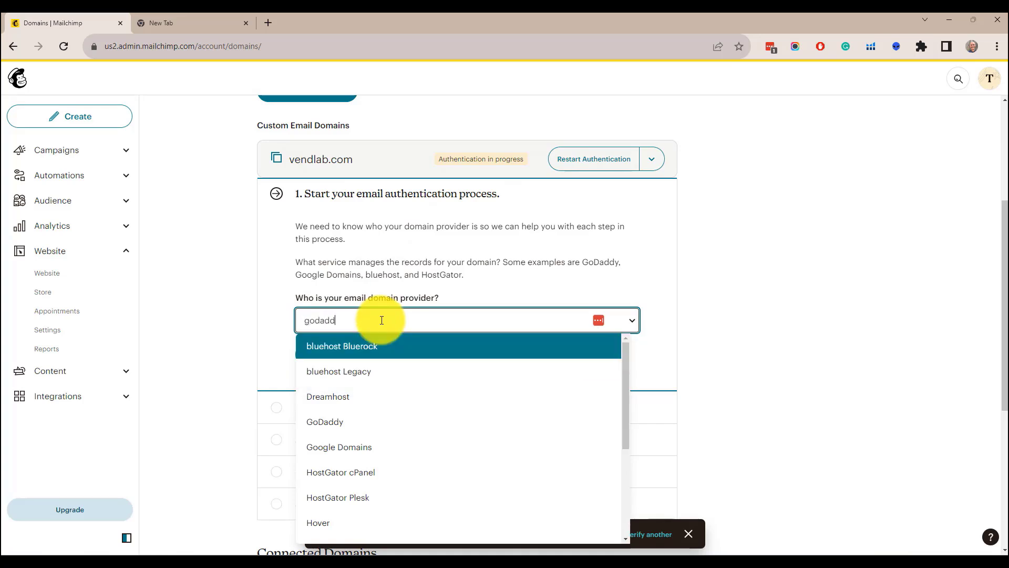
{"action": "type", "text": "y"}
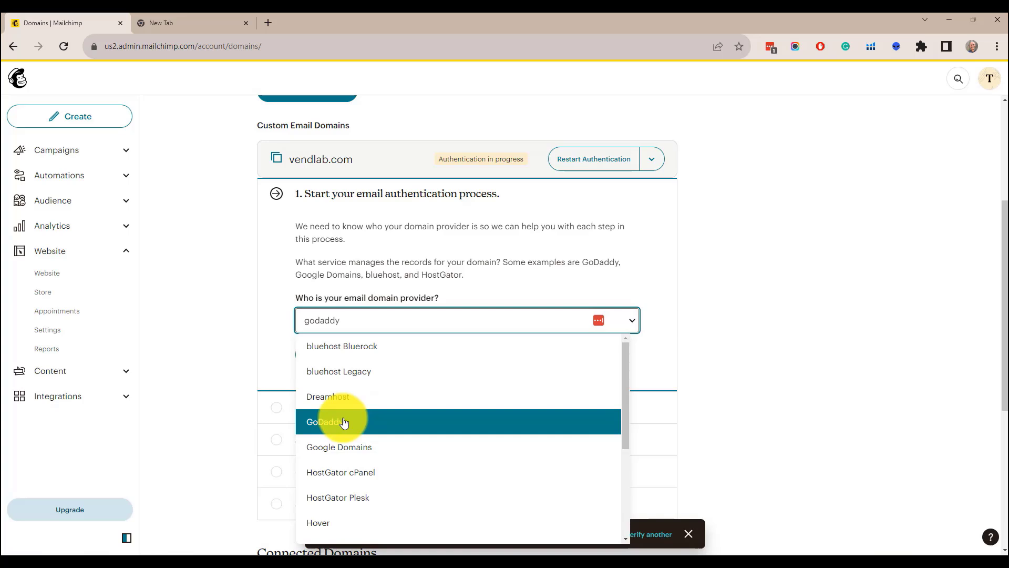
{"action": "left_click", "coordinate": [342, 421]}
{"action": "left_click", "coordinate": [328, 359]}
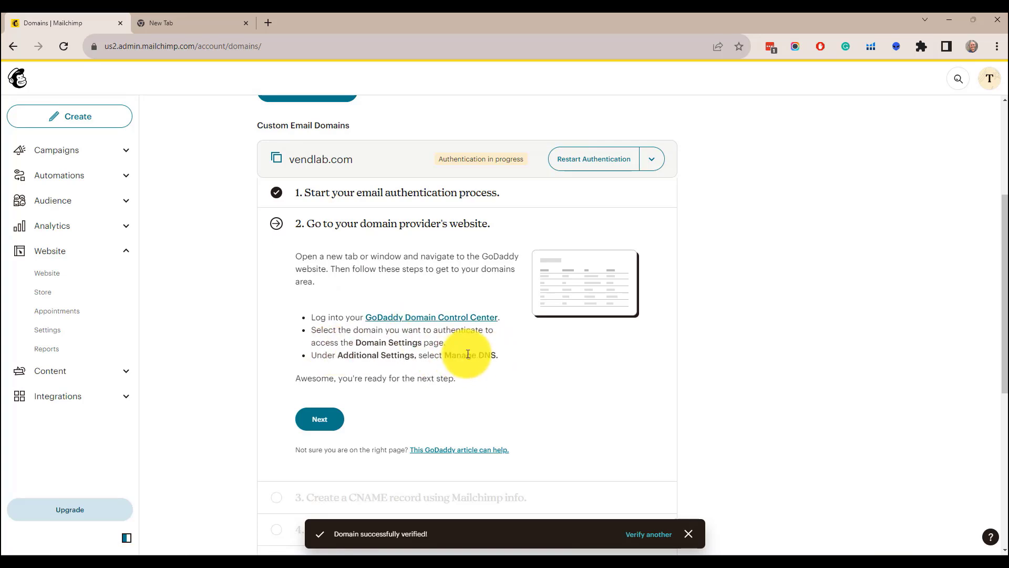
Open GoDaddy's DNS Management page for the vendlab.com domain
{"action": "left_click", "coordinate": [188, 22]}
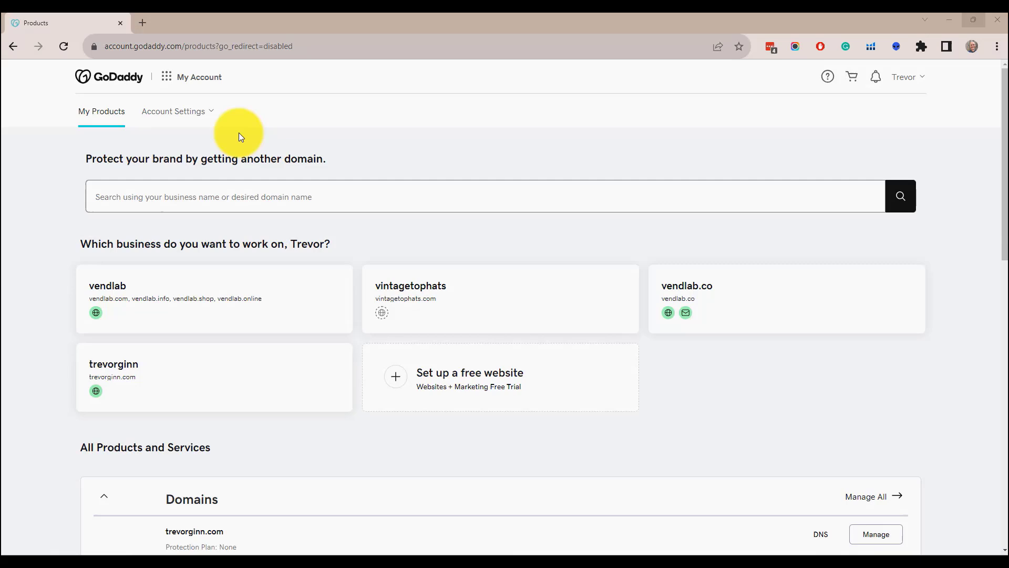
{"action": "scroll", "coordinate": [355, 252], "scroll_direction": "down", "scroll_amount": 6}
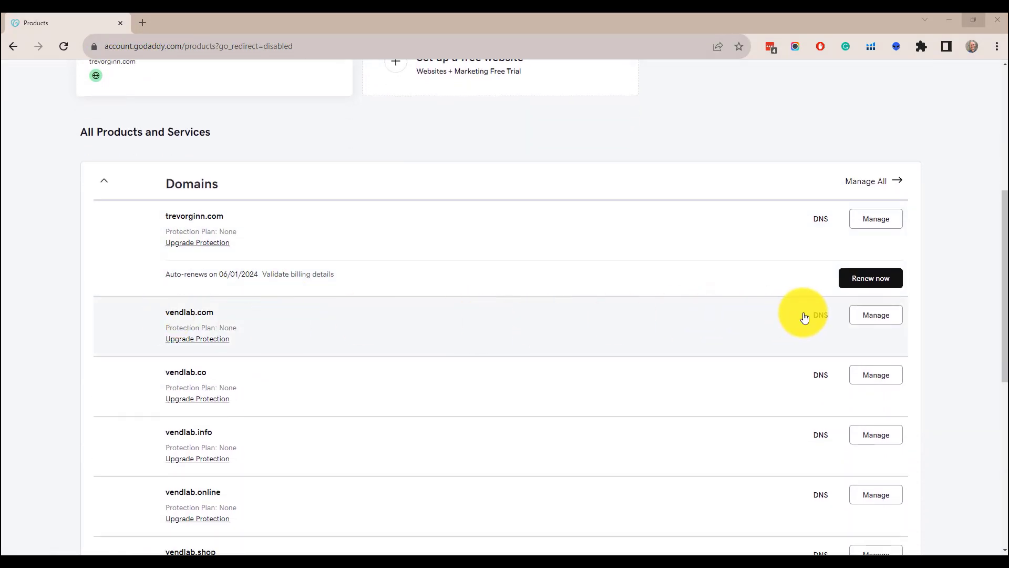
{"action": "left_click", "coordinate": [793, 316]}
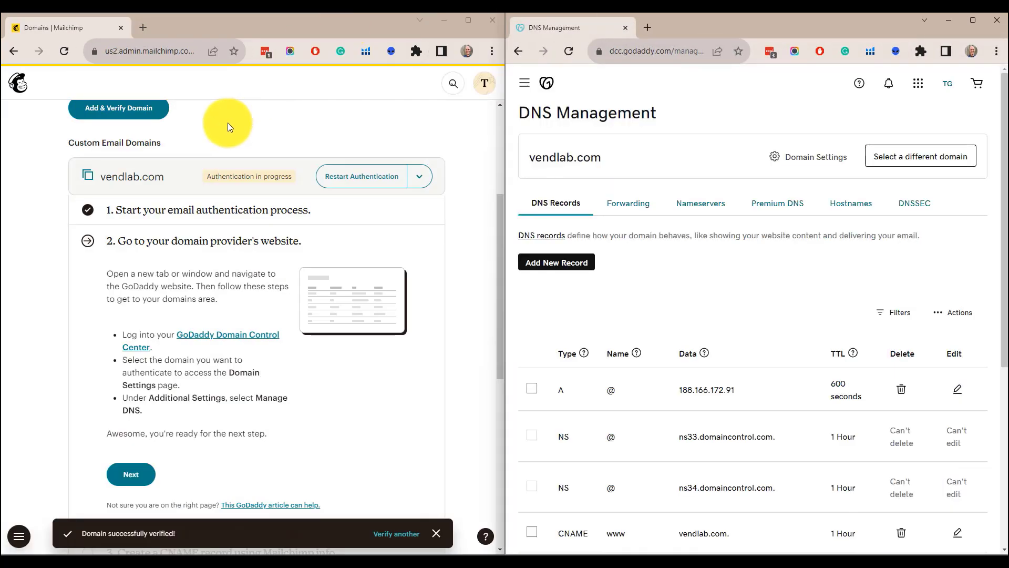
Add a CNAME record named k2._domainkey pointing to dkim2.mcsv.net in GoDaddy
{"action": "left_click", "coordinate": [131, 474]}
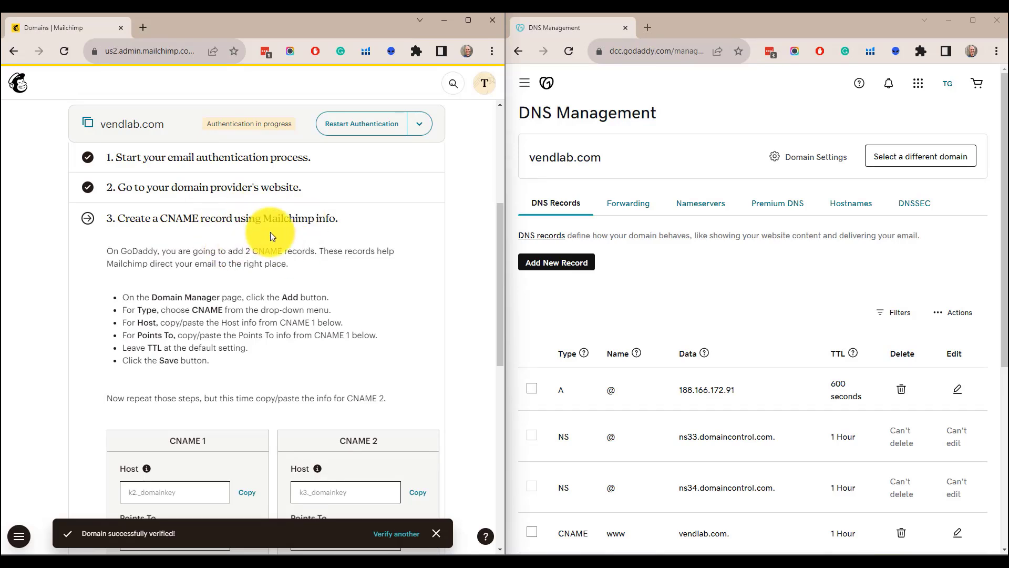
{"action": "scroll", "coordinate": [224, 283], "scroll_direction": "down", "scroll_amount": 4}
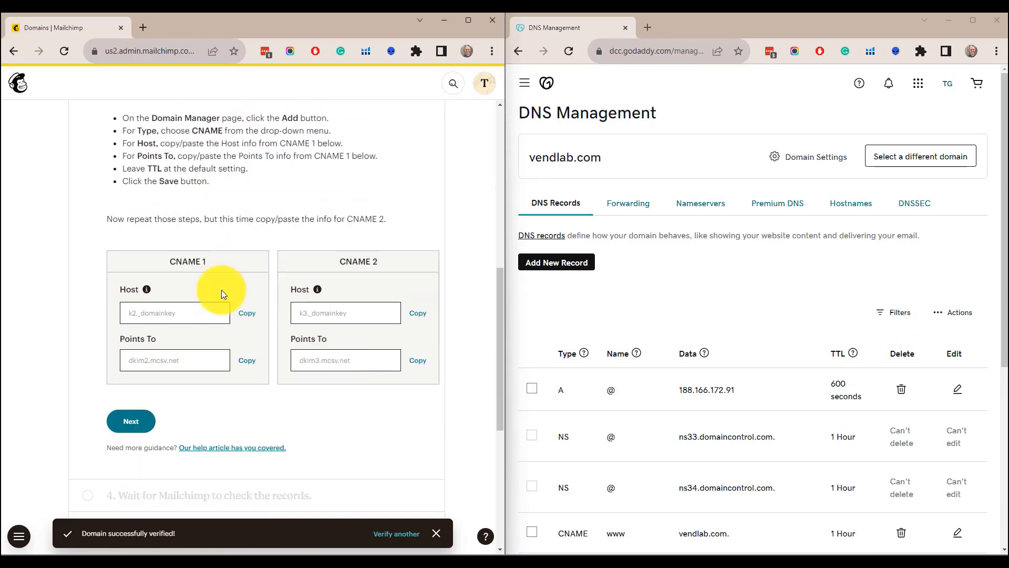
{"action": "left_click", "coordinate": [571, 263]}
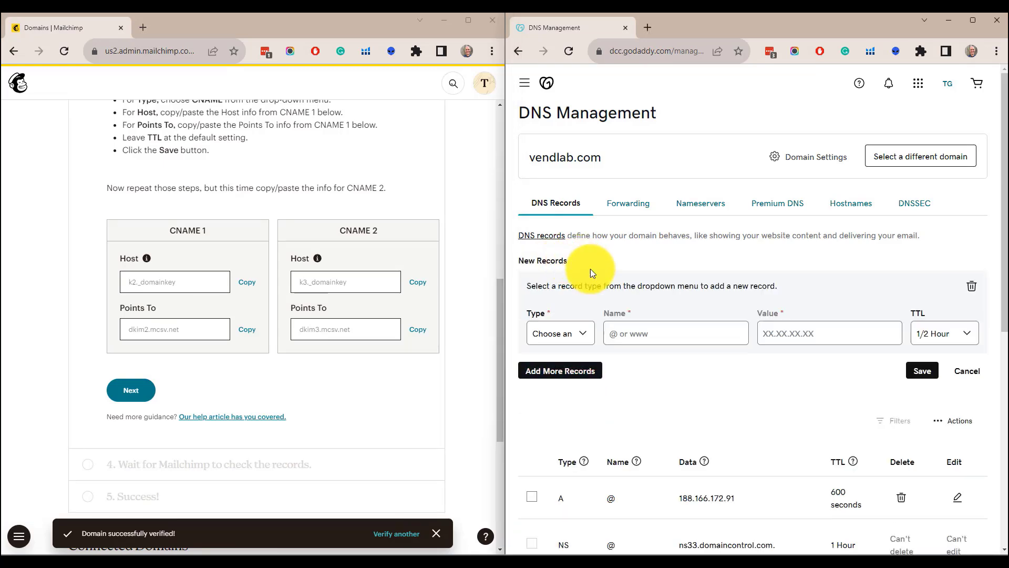
{"action": "left_click", "coordinate": [568, 335]}
{"action": "left_click", "coordinate": [558, 386]}
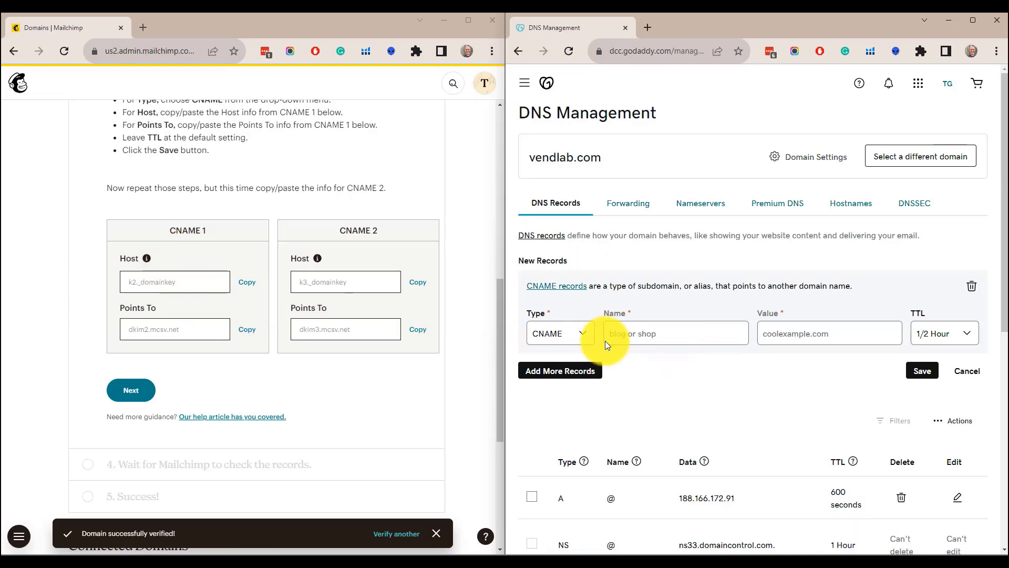
{"action": "left_click", "coordinate": [206, 276]}
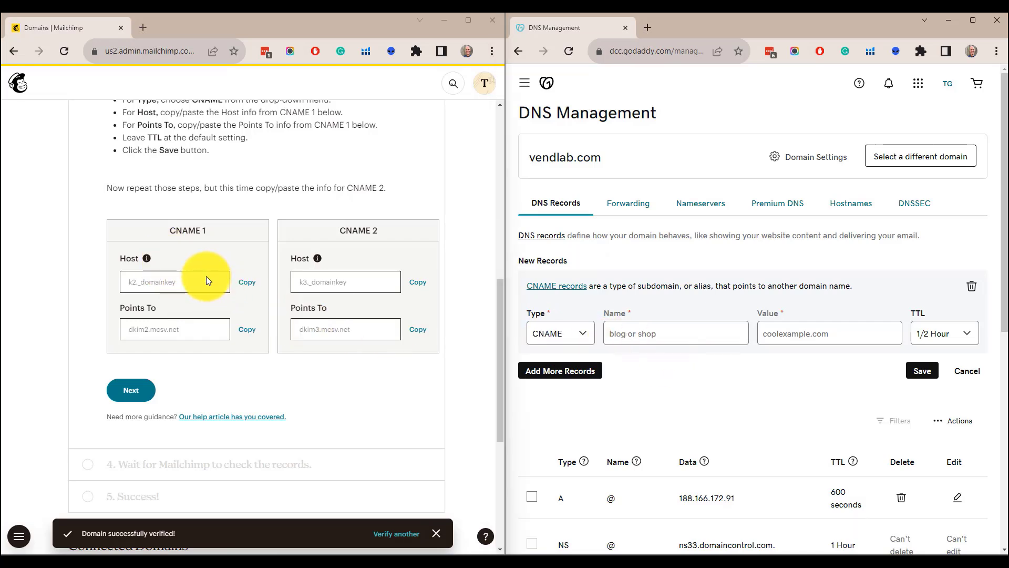
{"action": "left_click", "coordinate": [247, 282]}
{"action": "left_click", "coordinate": [668, 334]}
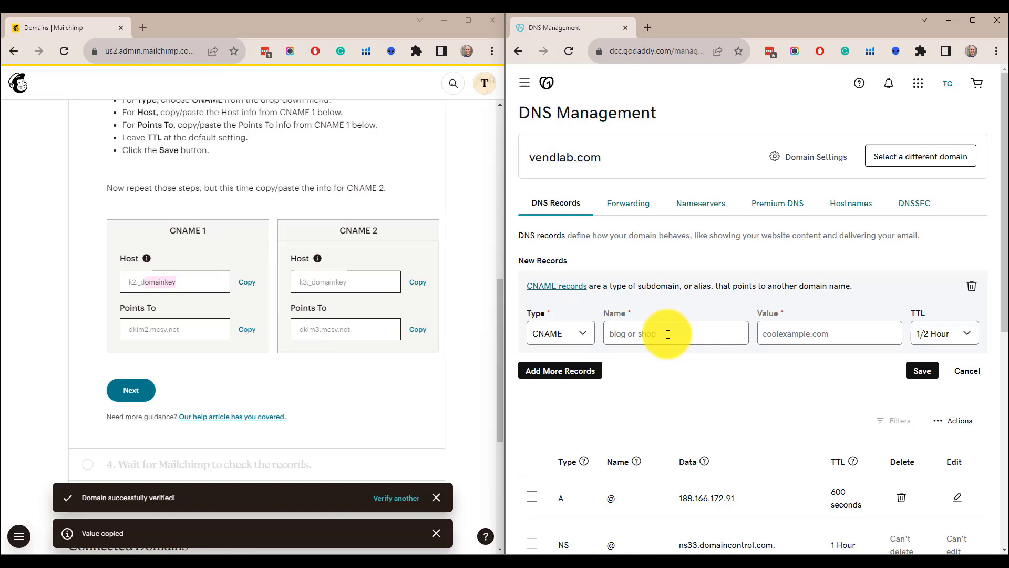
{"action": "key", "text": "ctrl+v"}
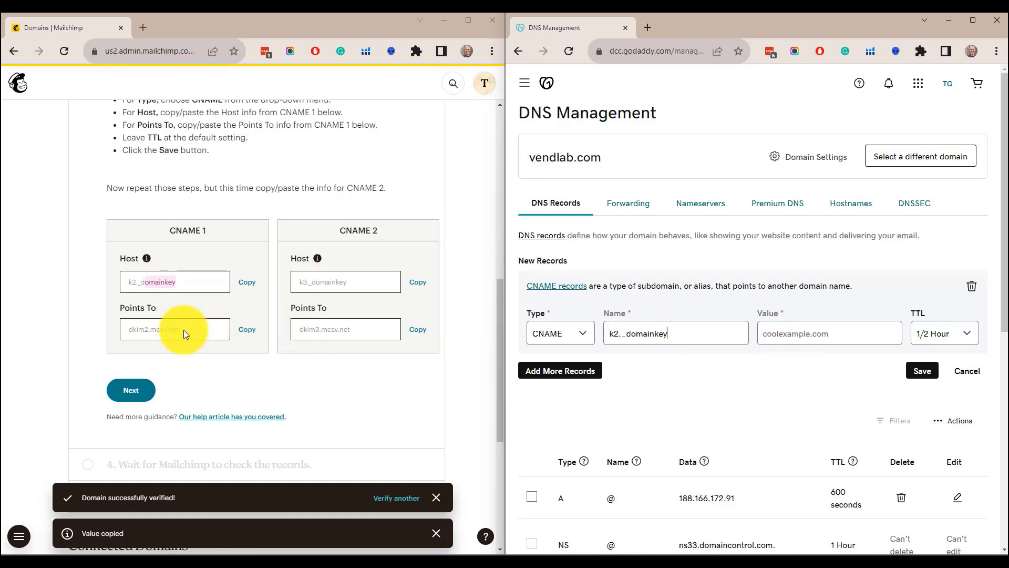
{"action": "left_click", "coordinate": [245, 329]}
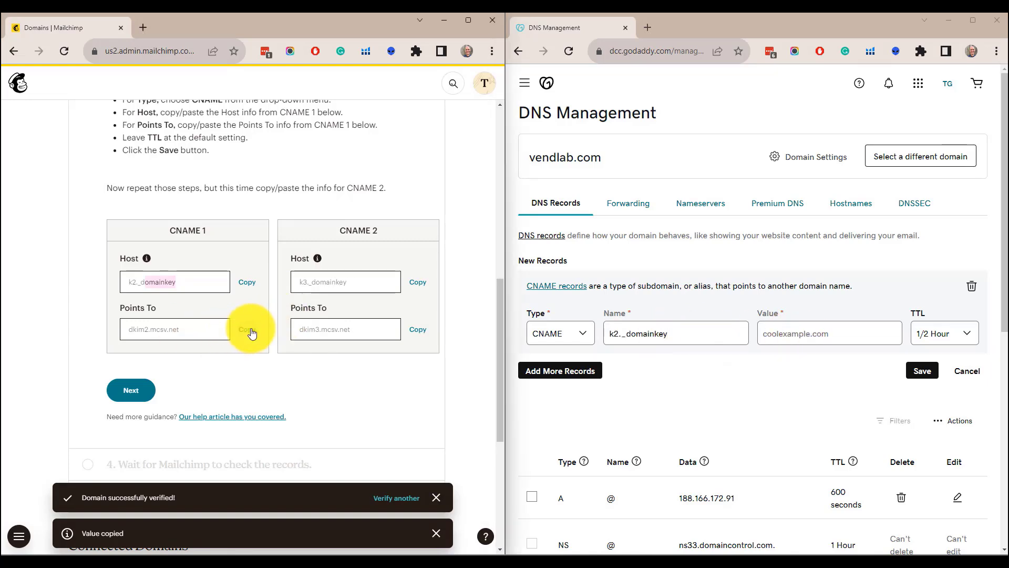
{"action": "left_click", "coordinate": [811, 336]}
{"action": "key", "text": "ctrl+v"}
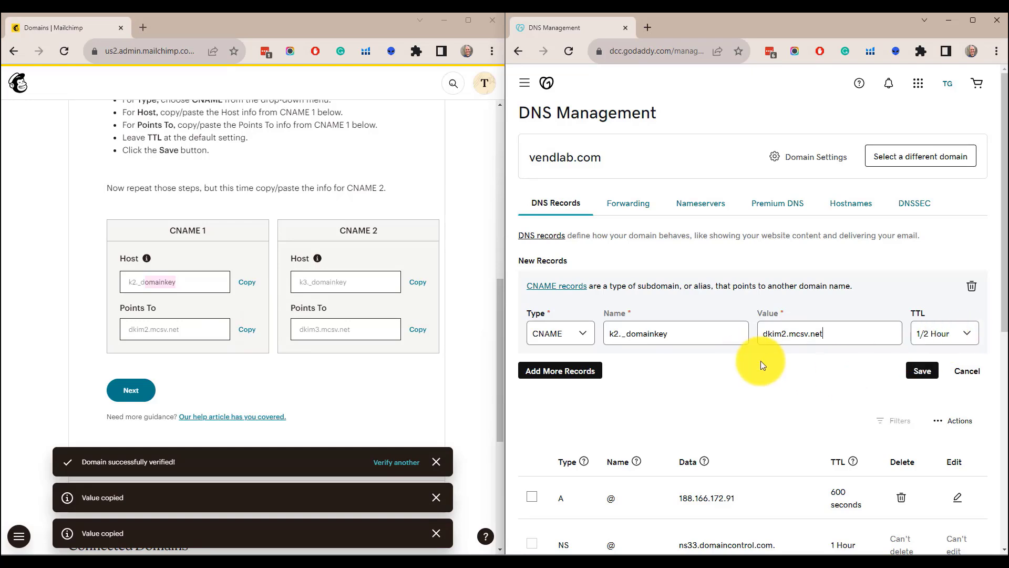
{"action": "left_click", "coordinate": [921, 370]}
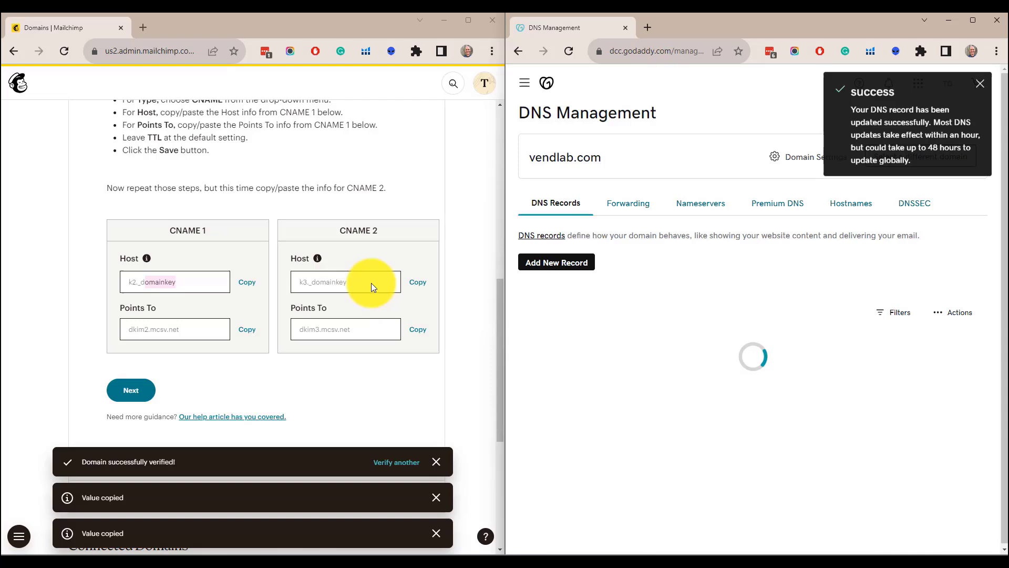
Fill a new record with k3._domainkey and dkim3.mcsv.net and try saving it without a type
{"action": "left_click", "coordinate": [552, 262]}
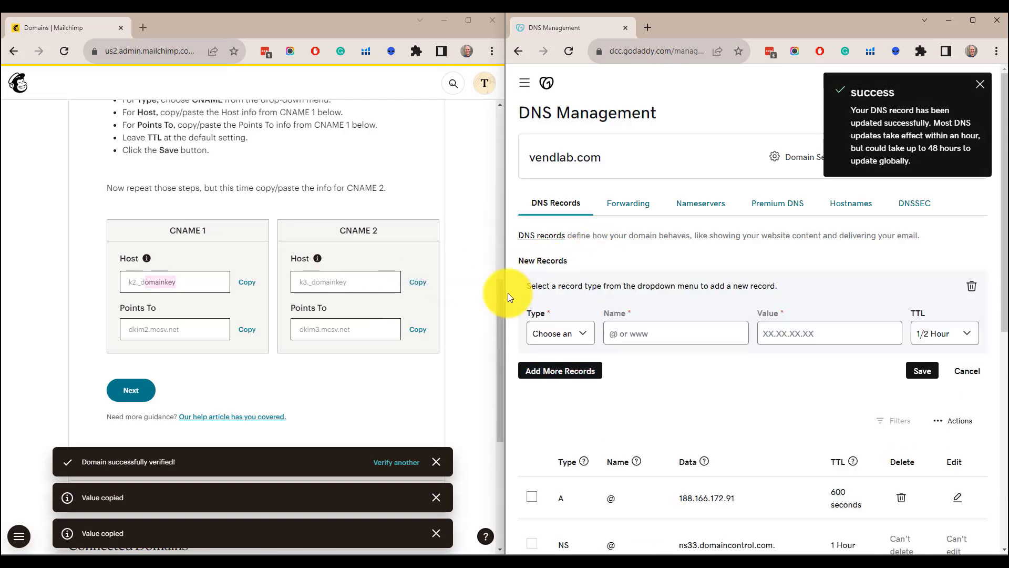
{"action": "left_click", "coordinate": [417, 282]}
{"action": "left_click", "coordinate": [665, 334]}
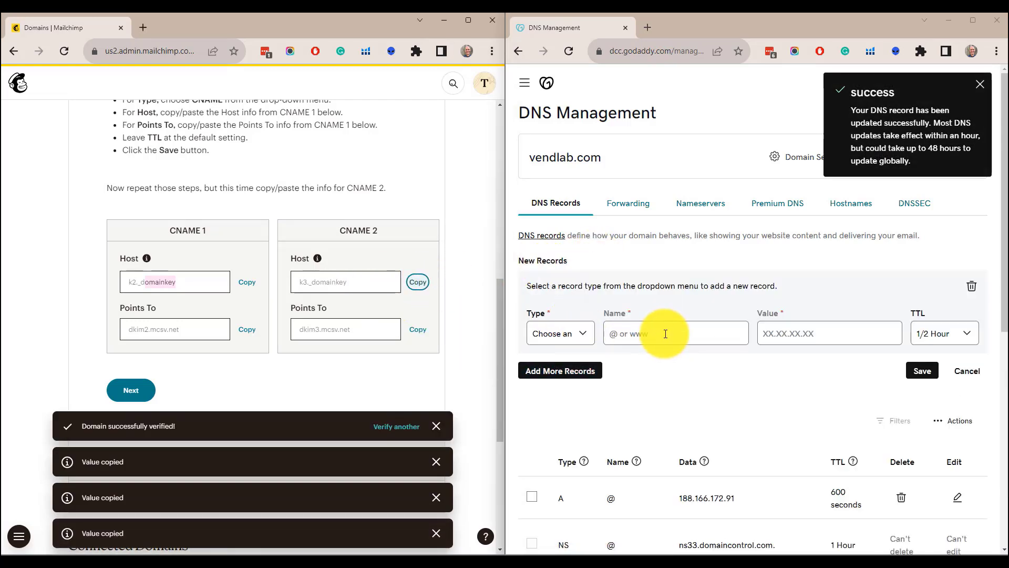
{"action": "key", "text": "ctrl+v"}
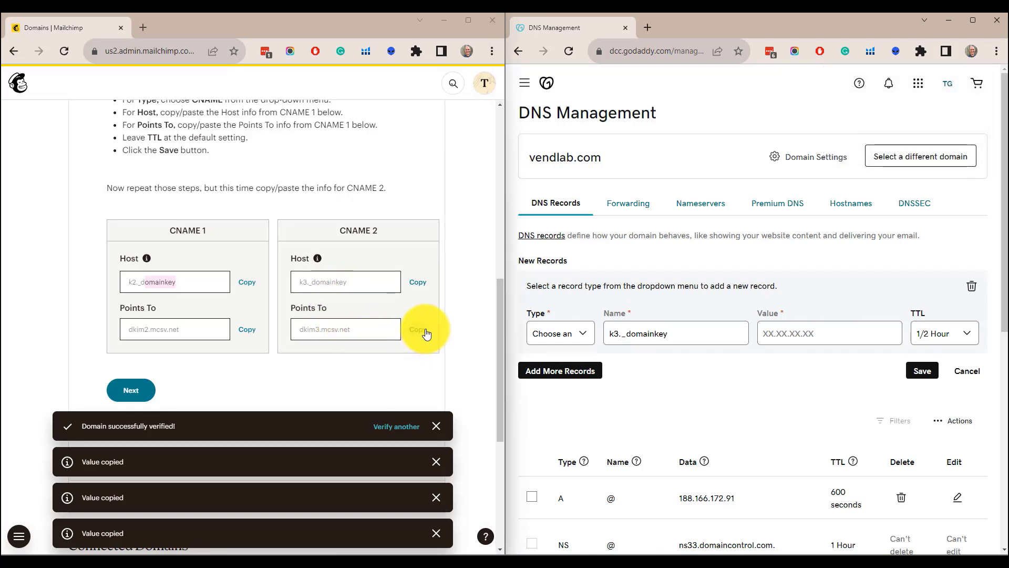
{"action": "left_click", "coordinate": [418, 329]}
{"action": "left_click", "coordinate": [777, 334]}
{"action": "key", "text": "ctrl+v"}
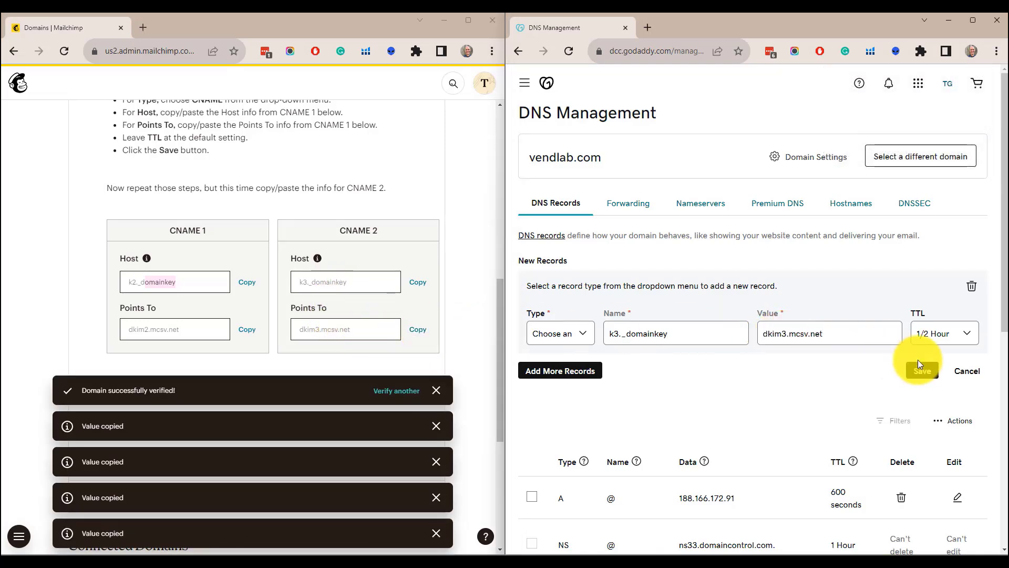
{"action": "left_click", "coordinate": [922, 371]}
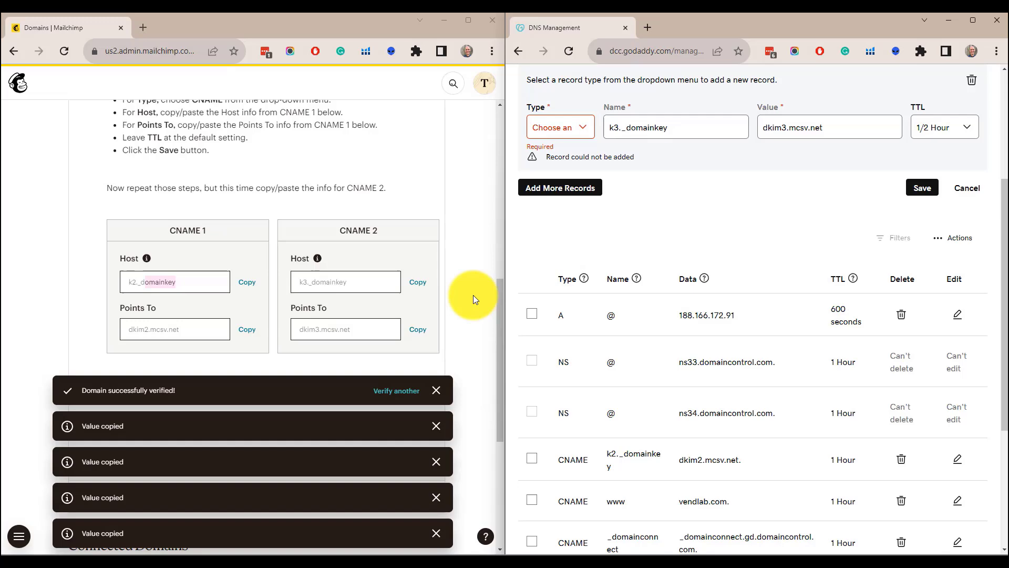
Maximize Mailchimp, clear the notifications, advance to record checking and check the DNS status twice
{"action": "left_click", "coordinate": [469, 19]}
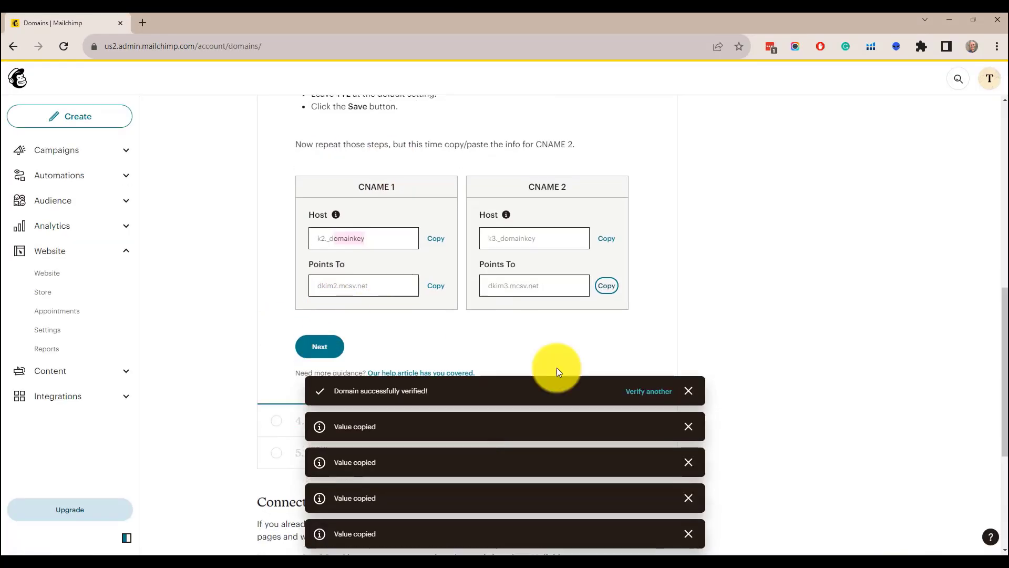
{"action": "left_click", "coordinate": [688, 393]}
{"action": "left_click", "coordinate": [688, 425]}
{"action": "left_click", "coordinate": [690, 462]}
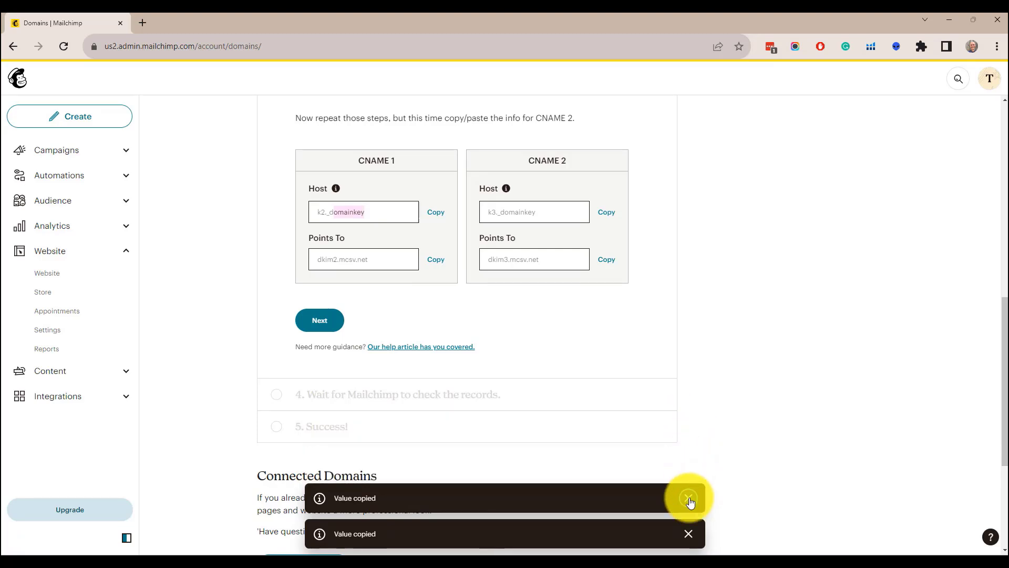
{"action": "left_click", "coordinate": [321, 325]}
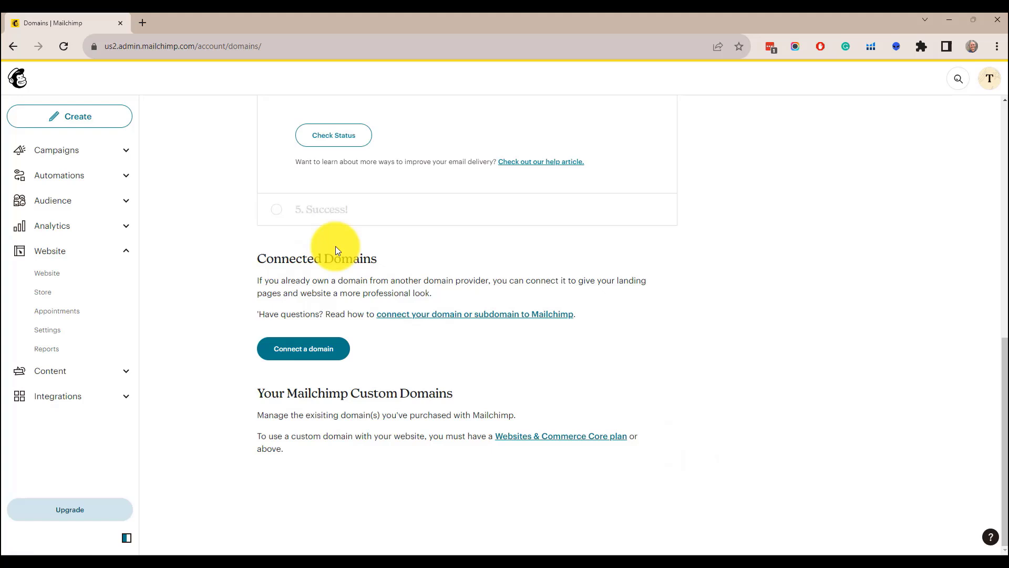
{"action": "scroll", "coordinate": [338, 250], "scroll_direction": "up", "scroll_amount": 3}
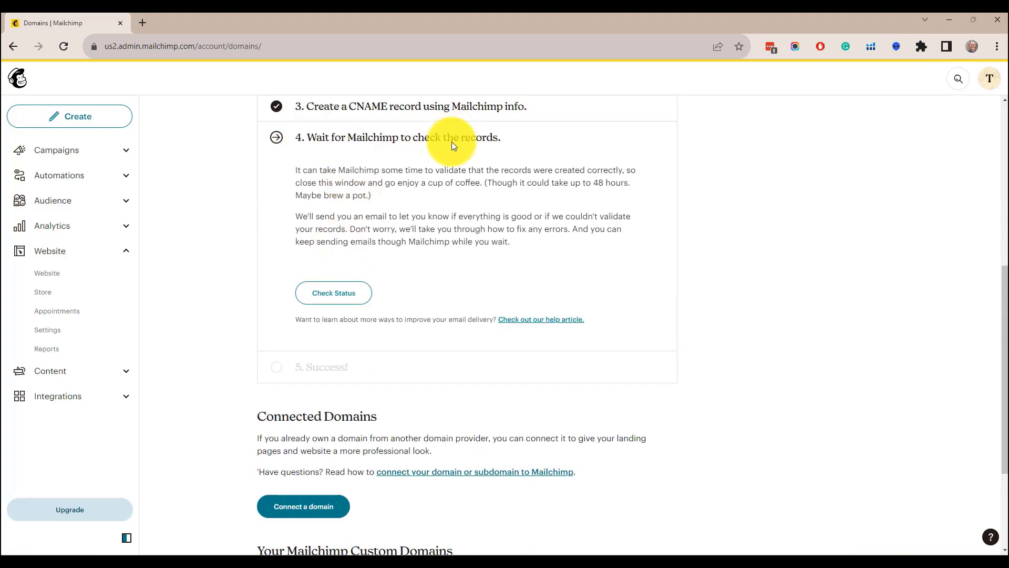
{"action": "left_click", "coordinate": [323, 290]}
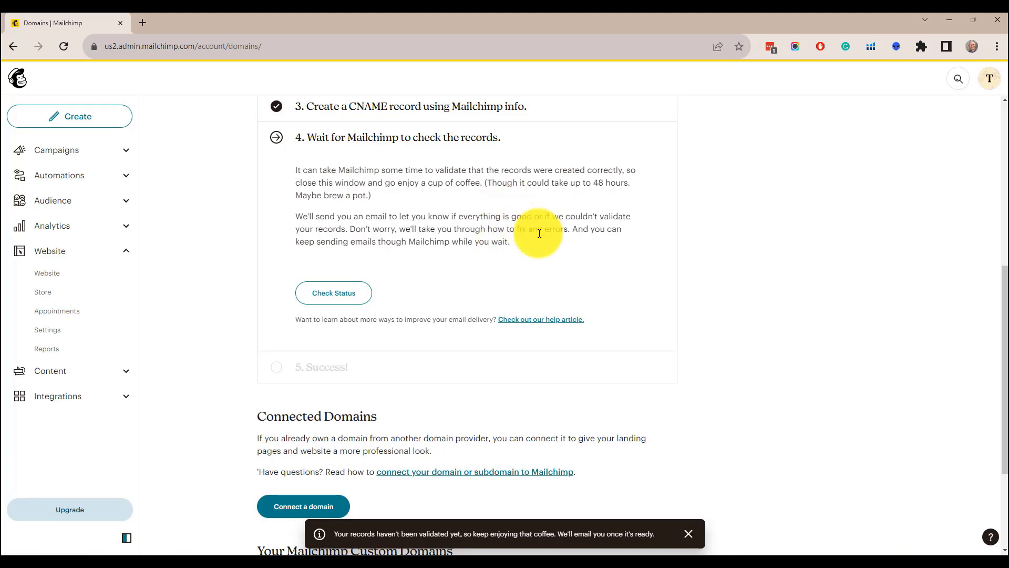
{"action": "left_click", "coordinate": [339, 306]}
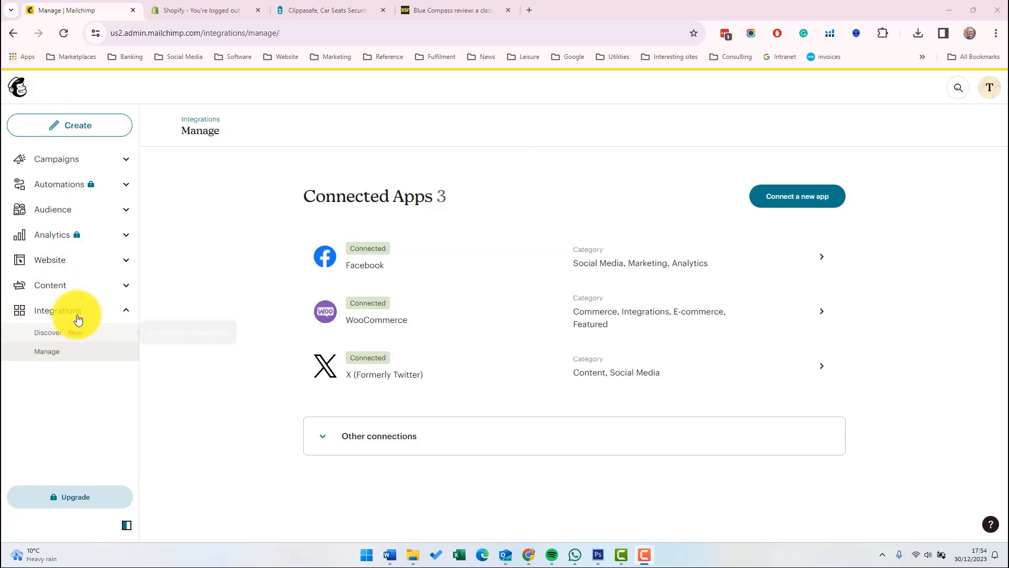
Search new integrations for 'sho' and open the Shopify Mailchimp: Email Marketing listing
{"action": "left_click", "coordinate": [50, 351]}
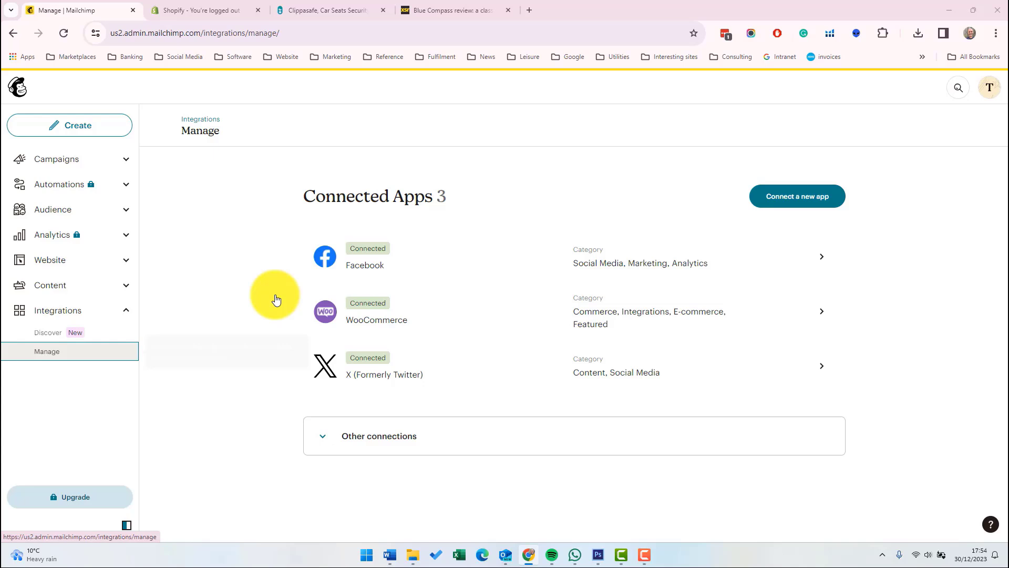
{"action": "left_click", "coordinate": [789, 202]}
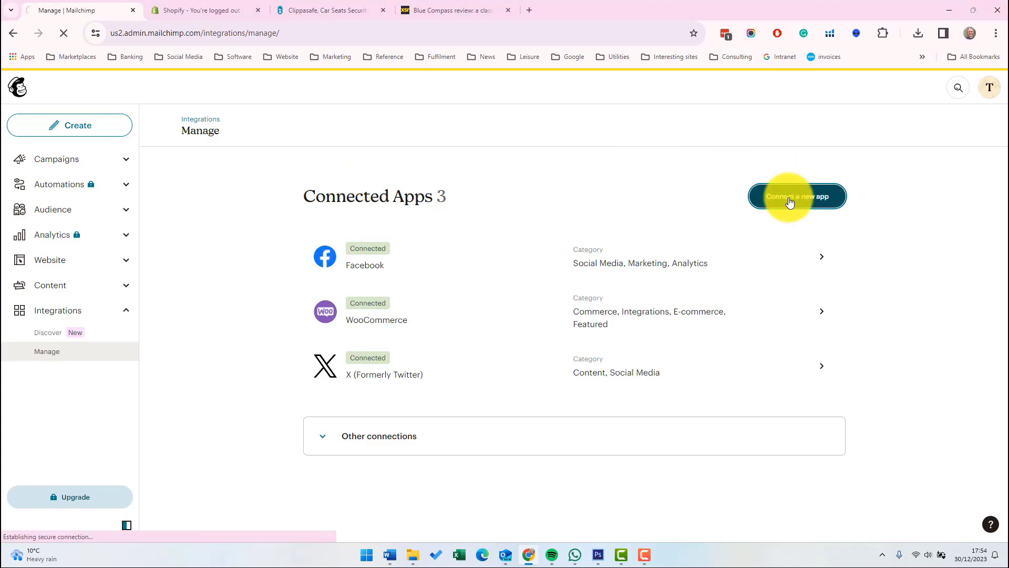
{"action": "left_click", "coordinate": [501, 194]}
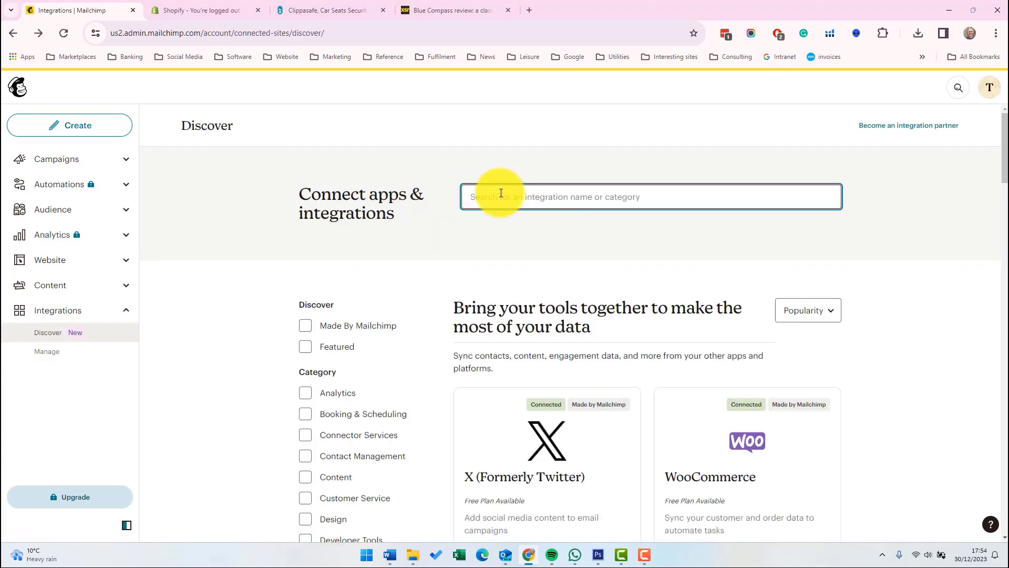
{"action": "type", "text": "shopify"}
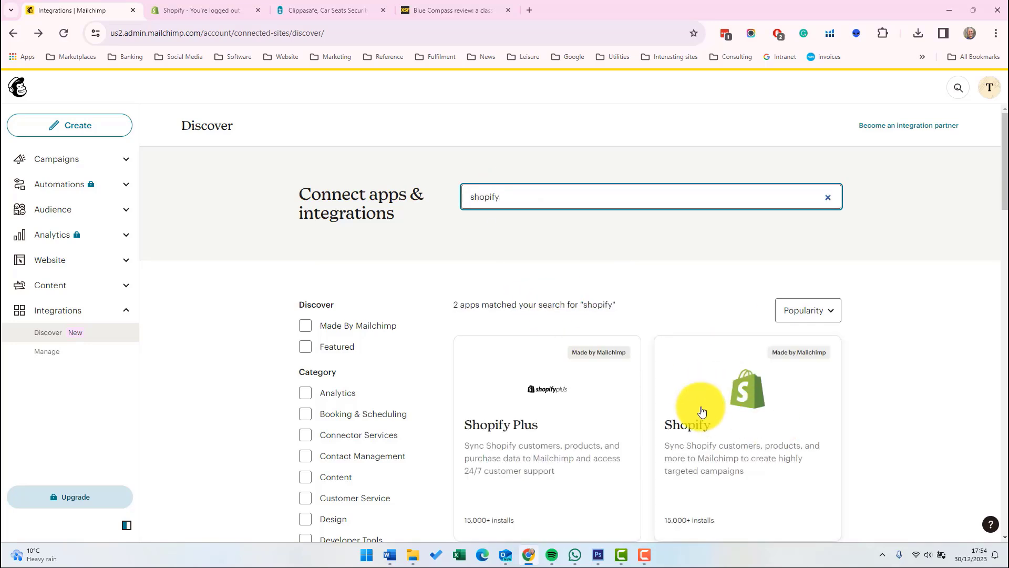
{"action": "left_click", "coordinate": [720, 409]}
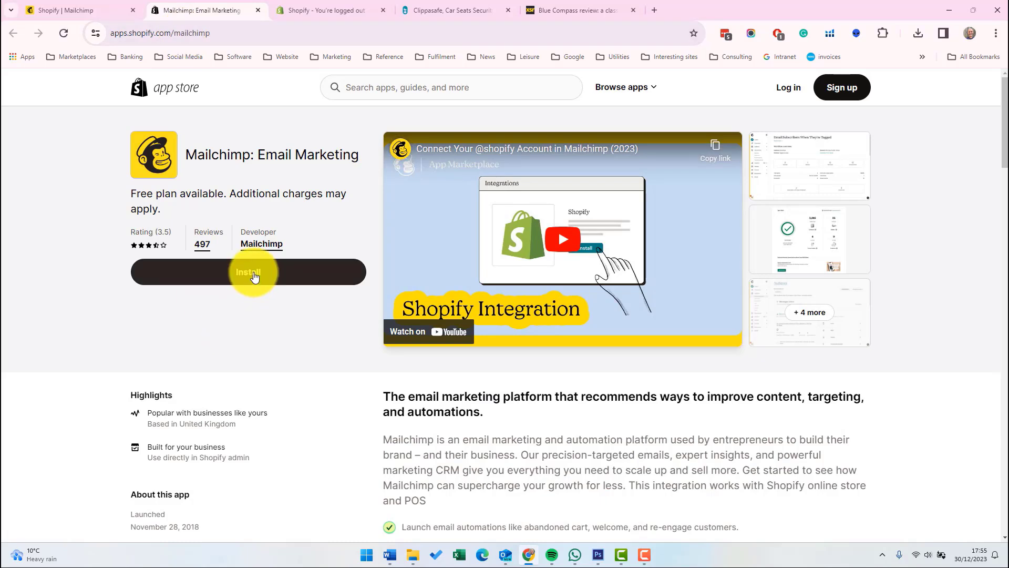
Log in to Shopify, install Mailchimp: Email Marketing on the Hello Baby store, and start Mailchimp login
{"action": "left_click", "coordinate": [273, 279]}
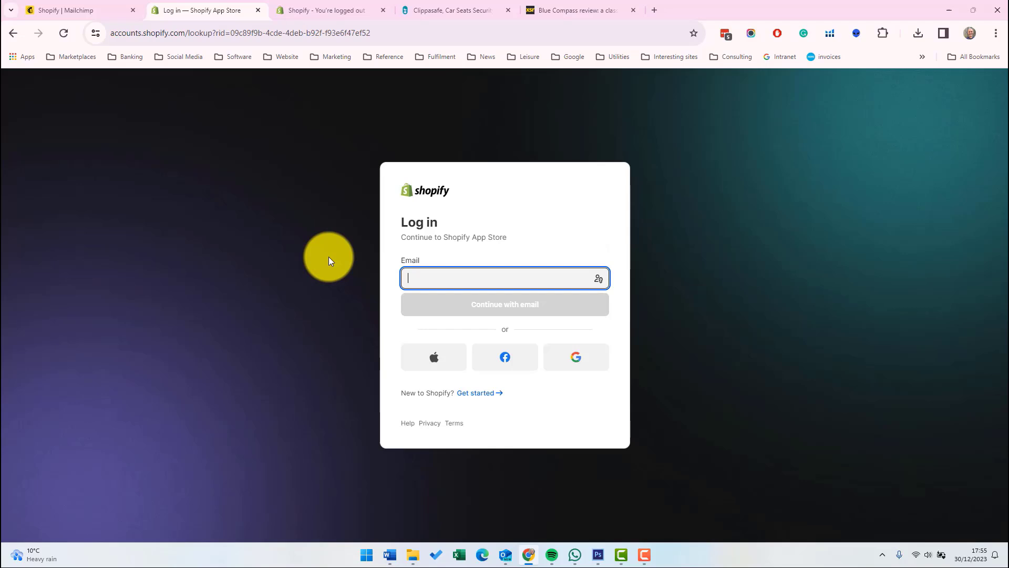
{"action": "left_click", "coordinate": [573, 277]}
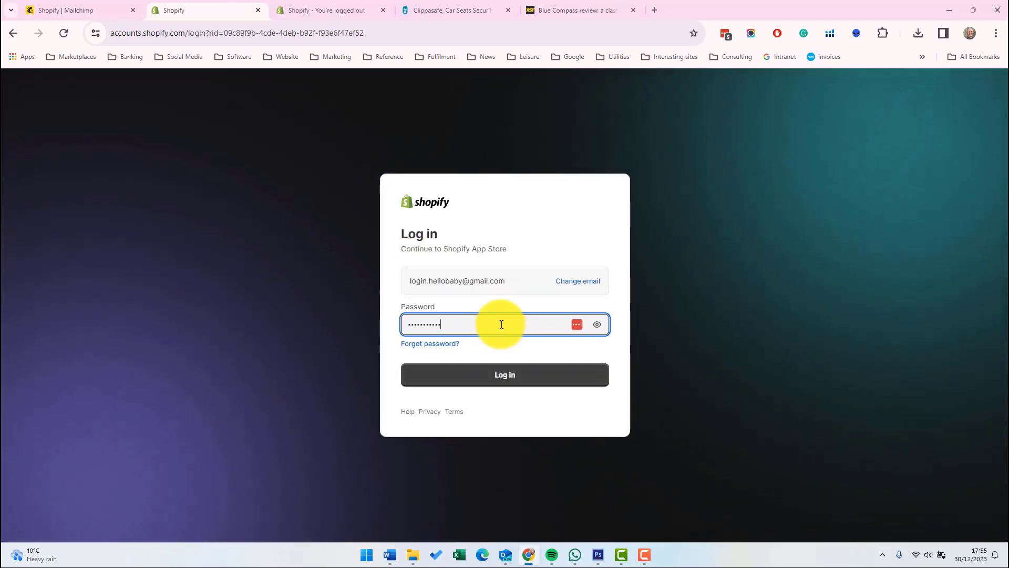
{"action": "left_click", "coordinate": [506, 374]}
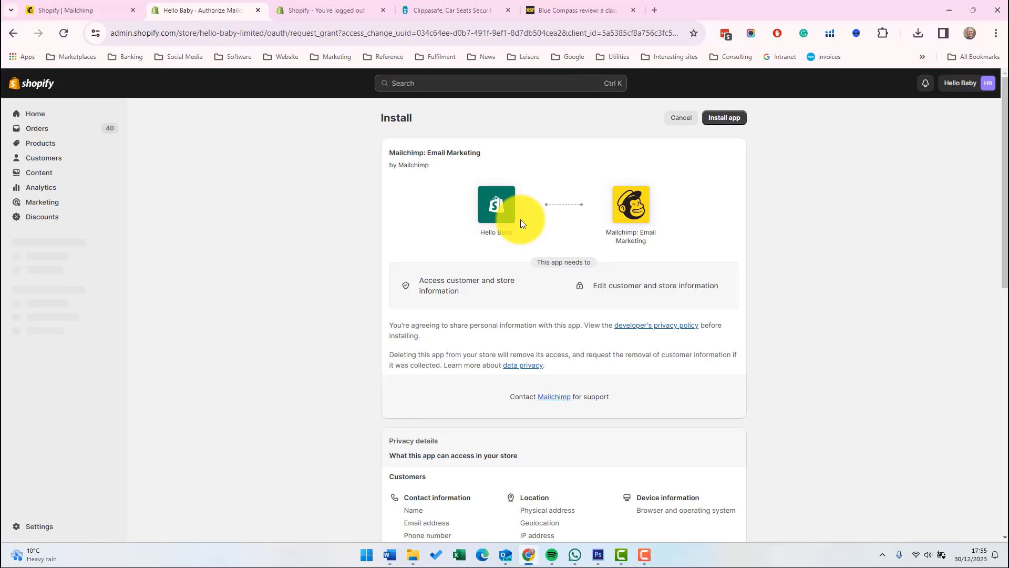
{"action": "left_click", "coordinate": [729, 121]}
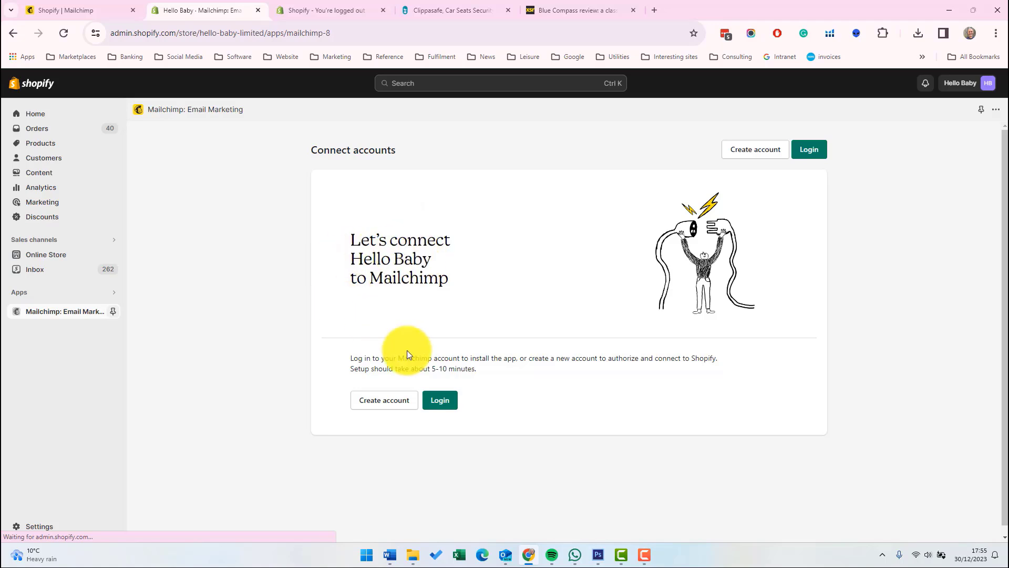
{"action": "left_click", "coordinate": [441, 401]}
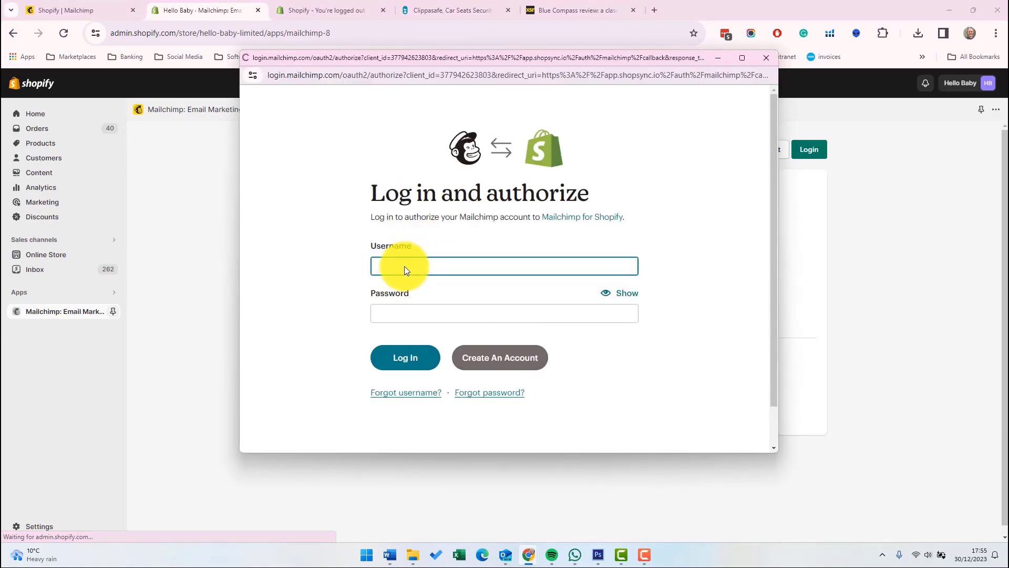
Sign in to Mailchimp with saved credentials and an SMS code, then allow Mailchimp for Shopify access
{"action": "left_click", "coordinate": [405, 359]}
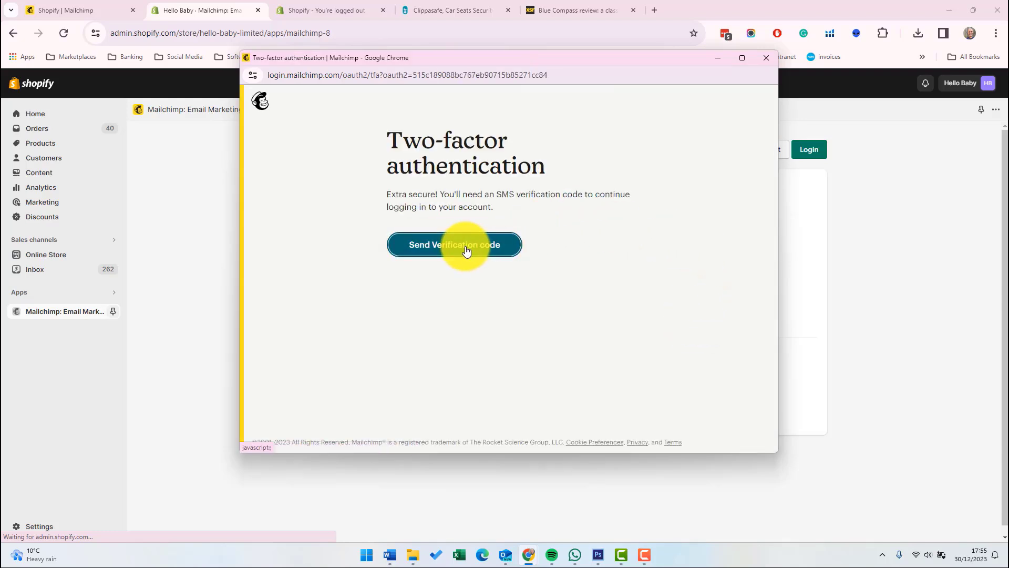
{"action": "left_click", "coordinate": [467, 251]}
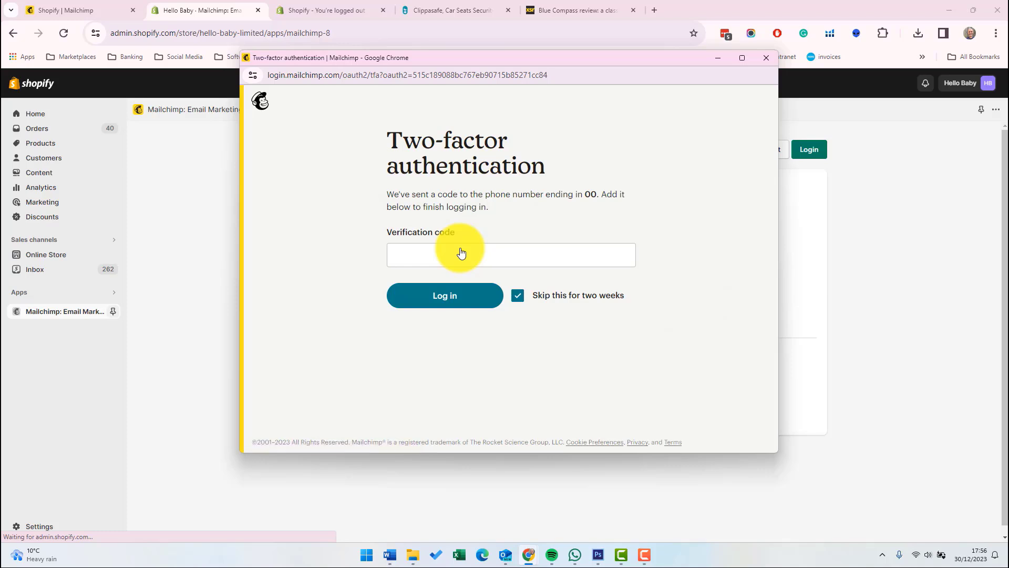
{"action": "left_click", "coordinate": [461, 253]}
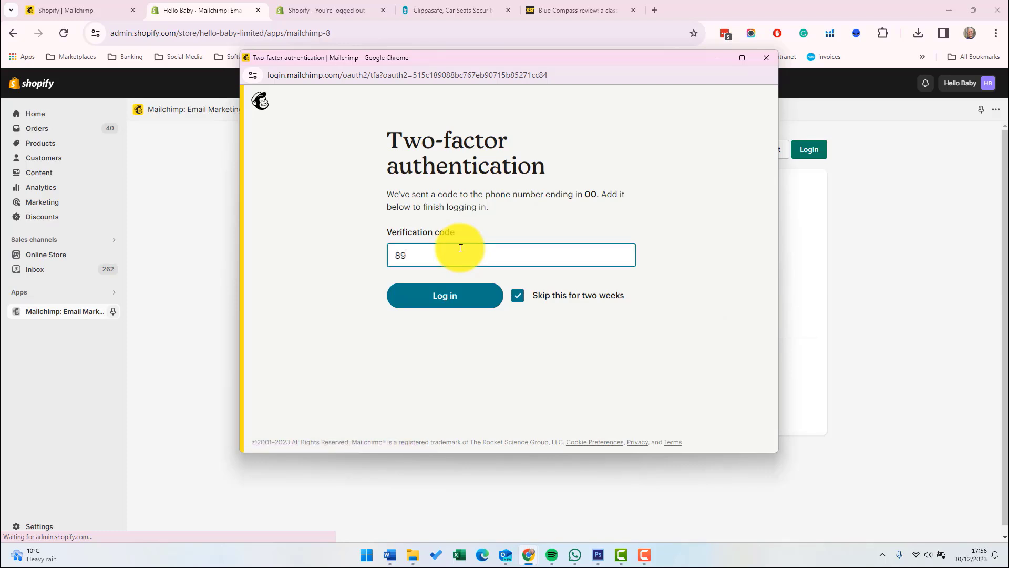
{"action": "left_click", "coordinate": [447, 294]}
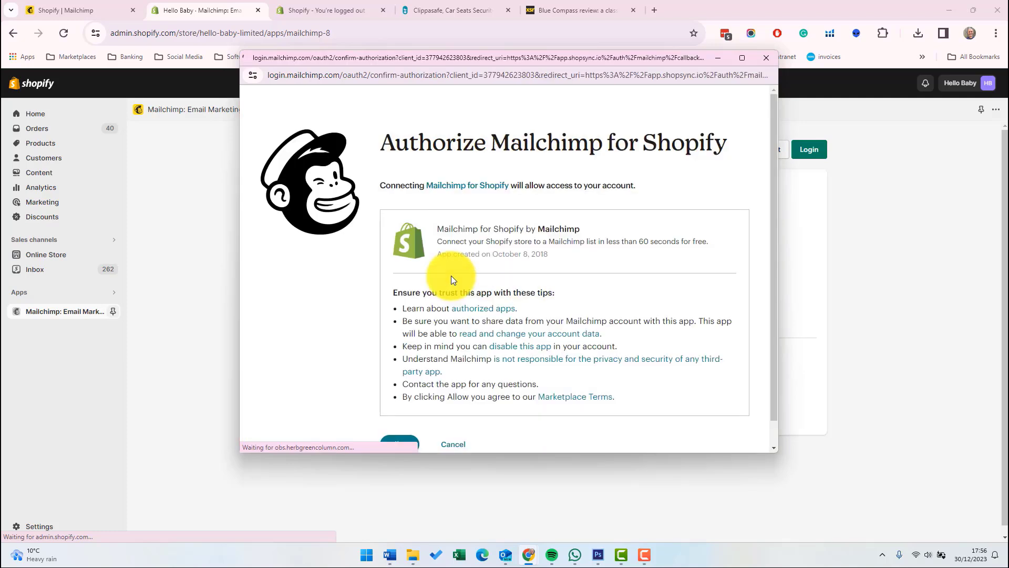
{"action": "scroll", "coordinate": [457, 273], "scroll_direction": "down", "scroll_amount": 1}
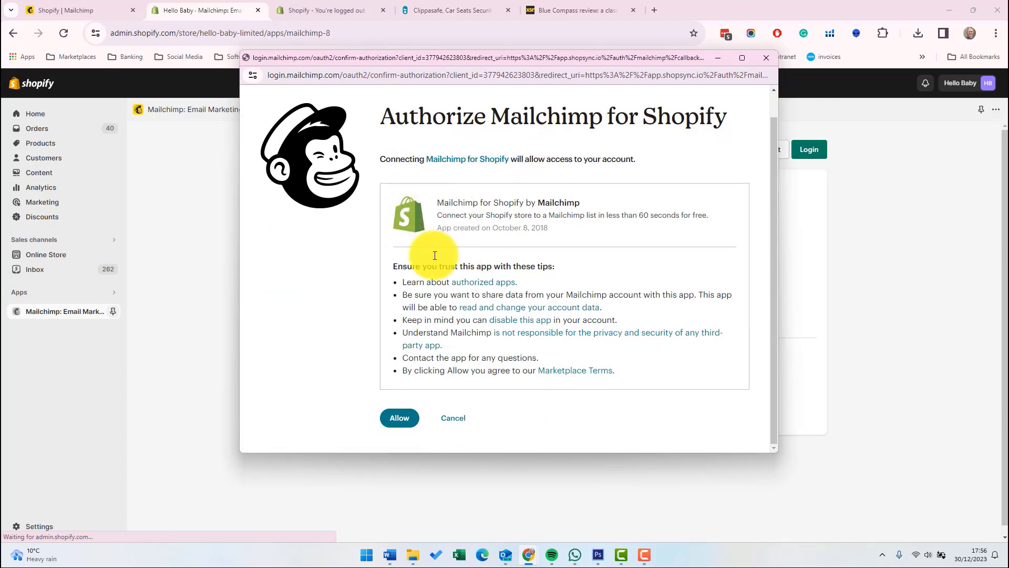
{"action": "left_click", "coordinate": [389, 417]}
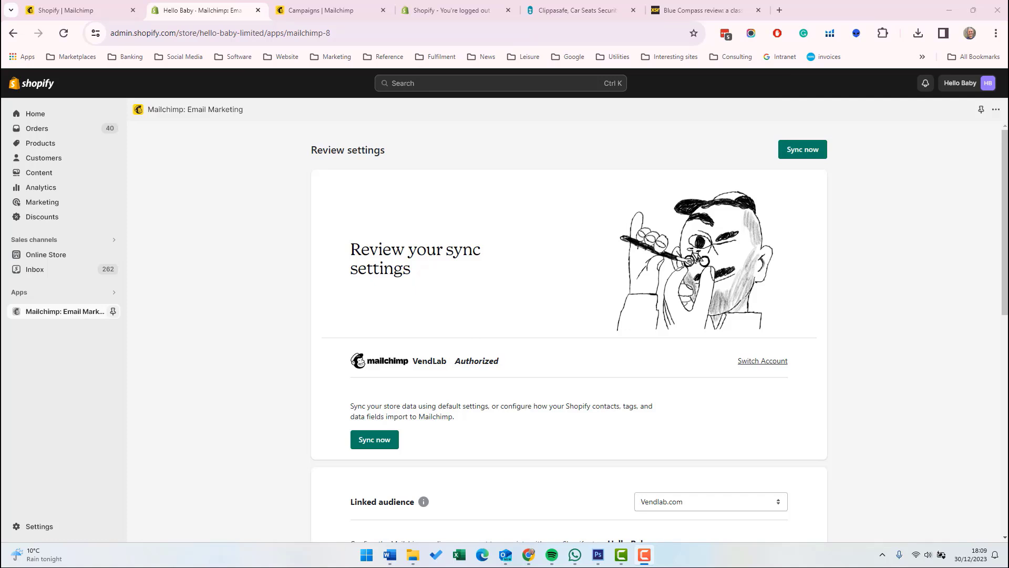
Review sync settings: Vendlab.com audience, non-subscribed contacts included (58,702 contacts), all customer tags syncing
{"action": "scroll", "coordinate": [444, 292], "scroll_direction": "down", "scroll_amount": 6}
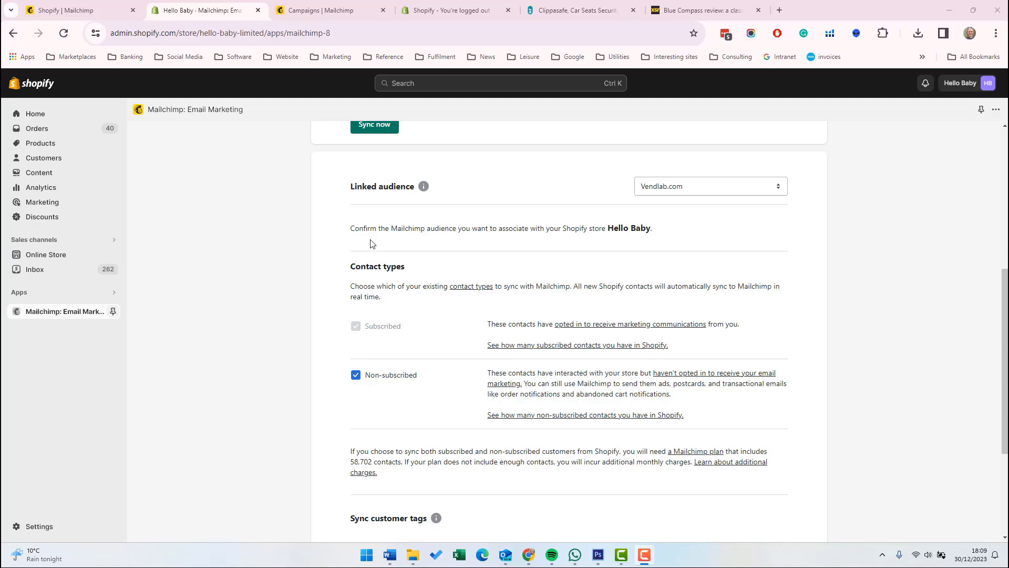
{"action": "scroll", "coordinate": [370, 244], "scroll_direction": "down", "scroll_amount": 1}
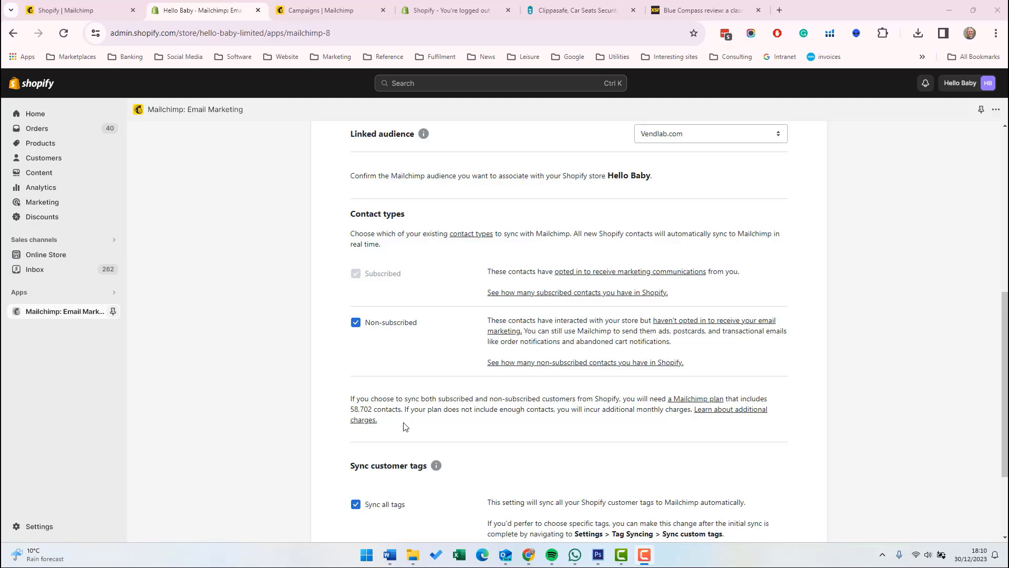
{"action": "left_click", "coordinate": [356, 426]}
{"action": "left_click_drag", "start_coordinate": [357, 425], "coordinate": [335, 405]}
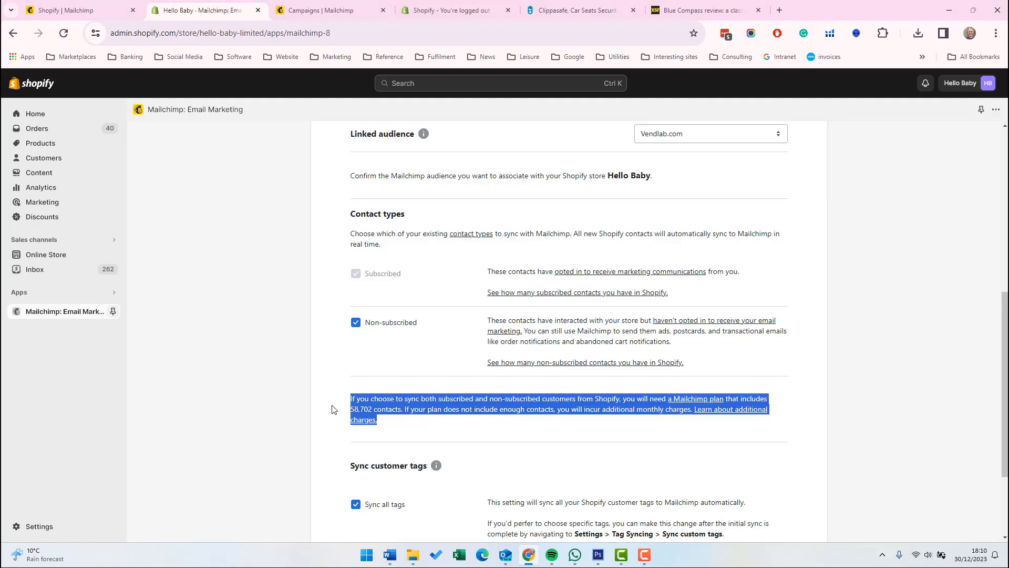
{"action": "left_click", "coordinate": [381, 410]}
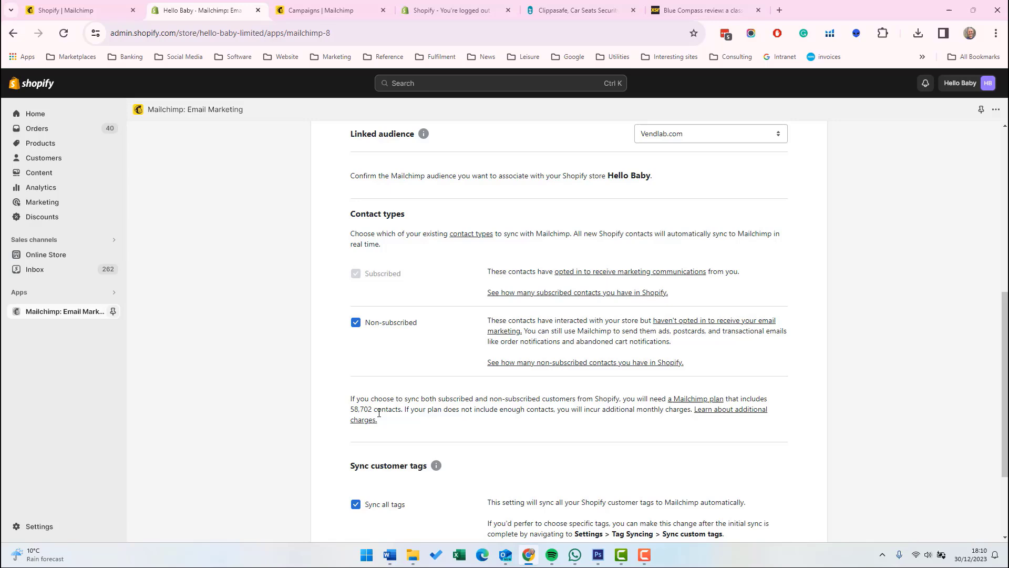
Check the data field mappings (first name, last name, phone) and start the Mailchimp store sync
{"action": "scroll", "coordinate": [403, 410], "scroll_direction": "down", "scroll_amount": 3}
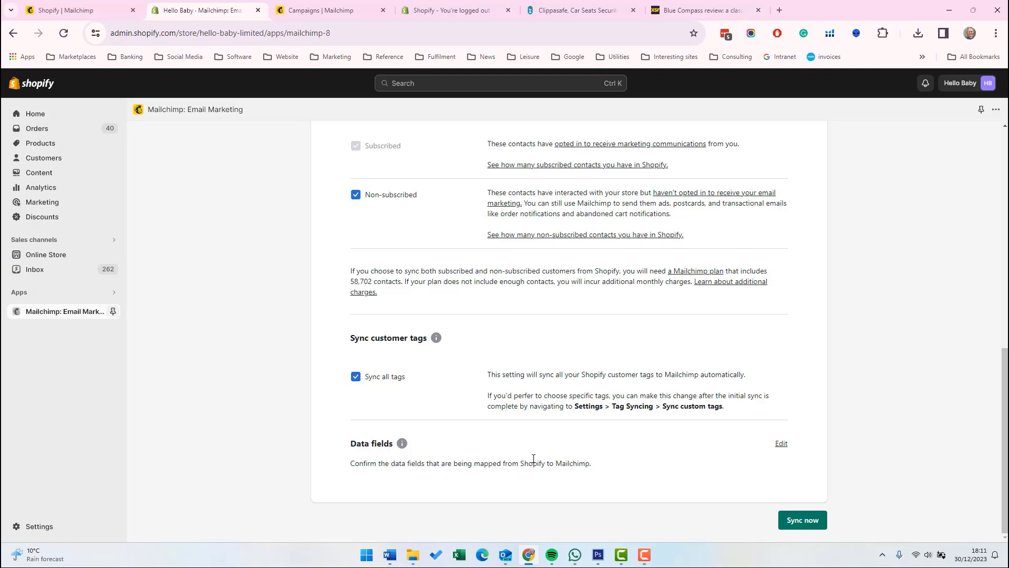
{"action": "left_click", "coordinate": [782, 443]}
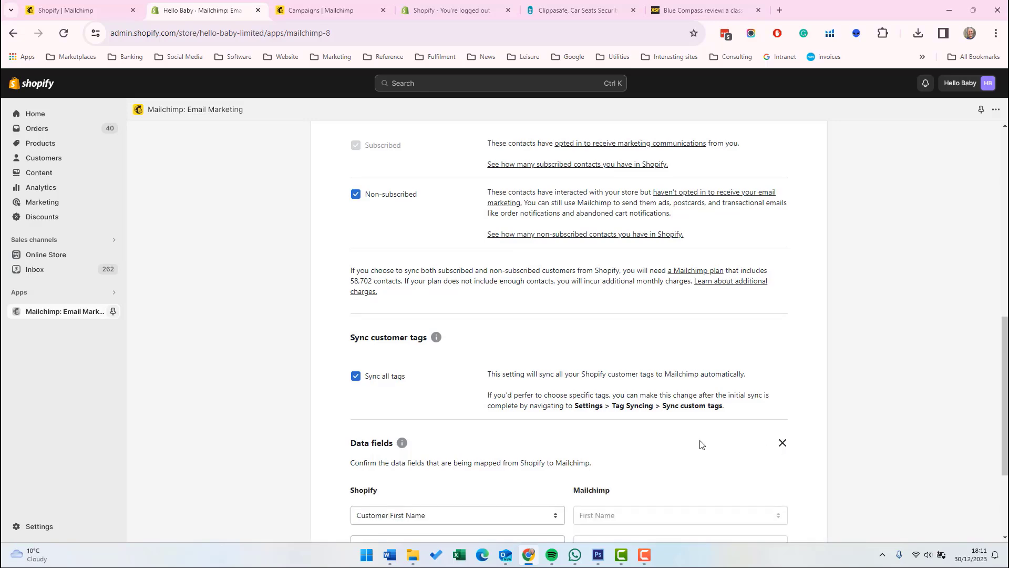
{"action": "scroll", "coordinate": [597, 394], "scroll_direction": "down", "scroll_amount": 3}
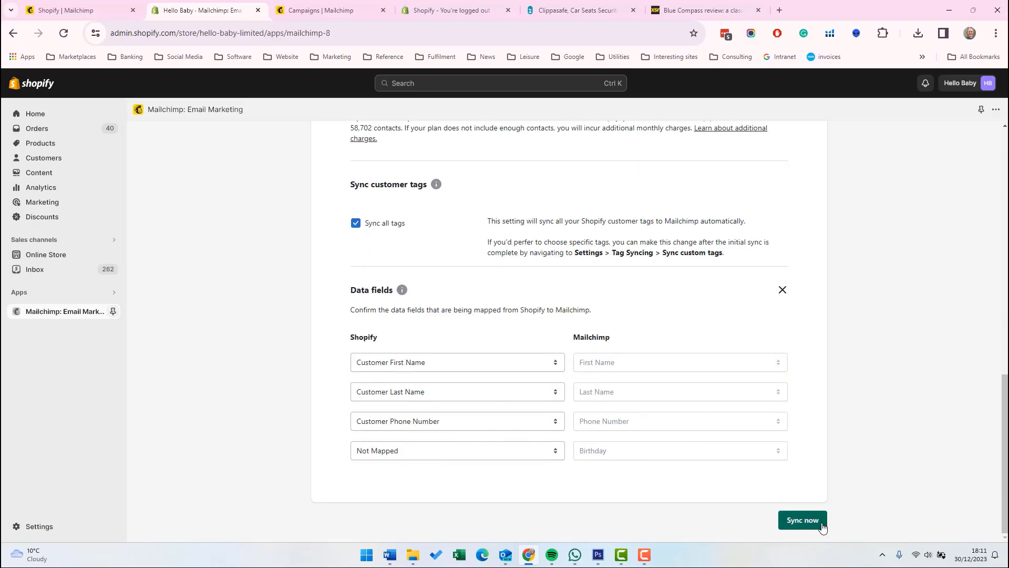
{"action": "left_click", "coordinate": [798, 522]}
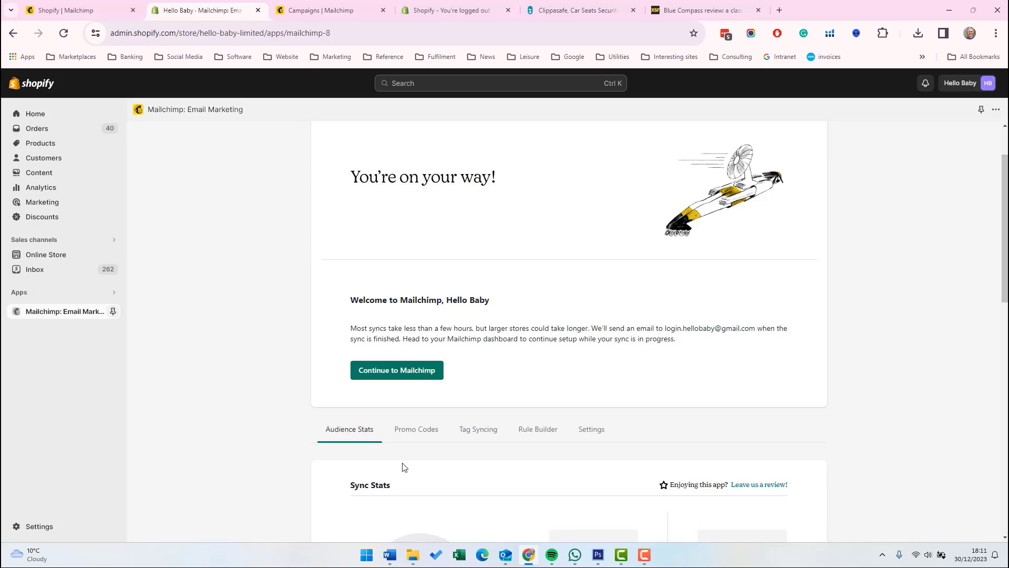
Continue to Mailchimp and review the Shopify integration page for the Hello Baby store
{"action": "scroll", "coordinate": [503, 336], "scroll_direction": "down", "scroll_amount": 3}
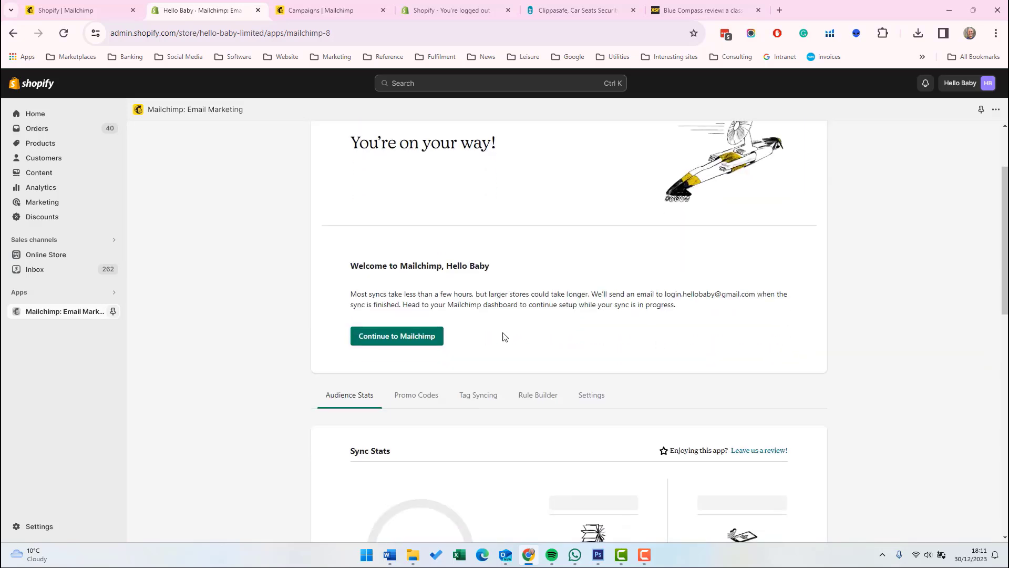
{"action": "left_click", "coordinate": [407, 343]}
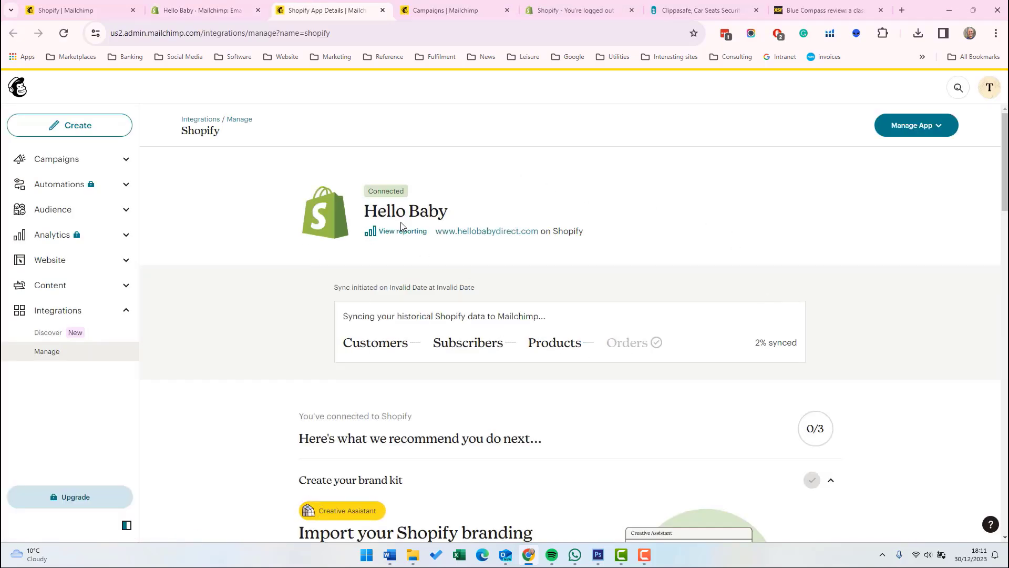
{"action": "scroll", "coordinate": [586, 316], "scroll_direction": "down", "scroll_amount": 2}
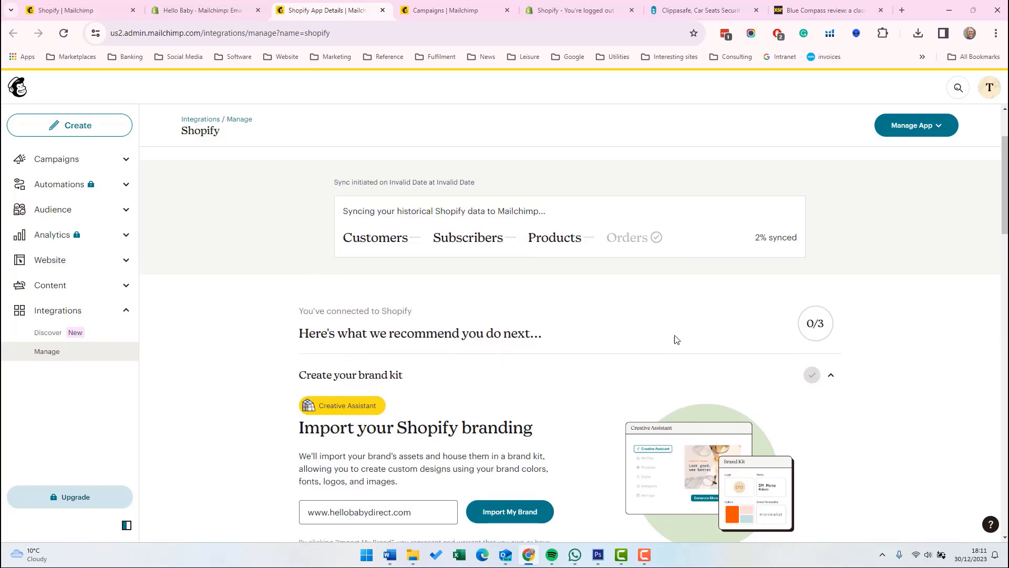
{"action": "scroll", "coordinate": [633, 338], "scroll_direction": "up", "scroll_amount": 2}
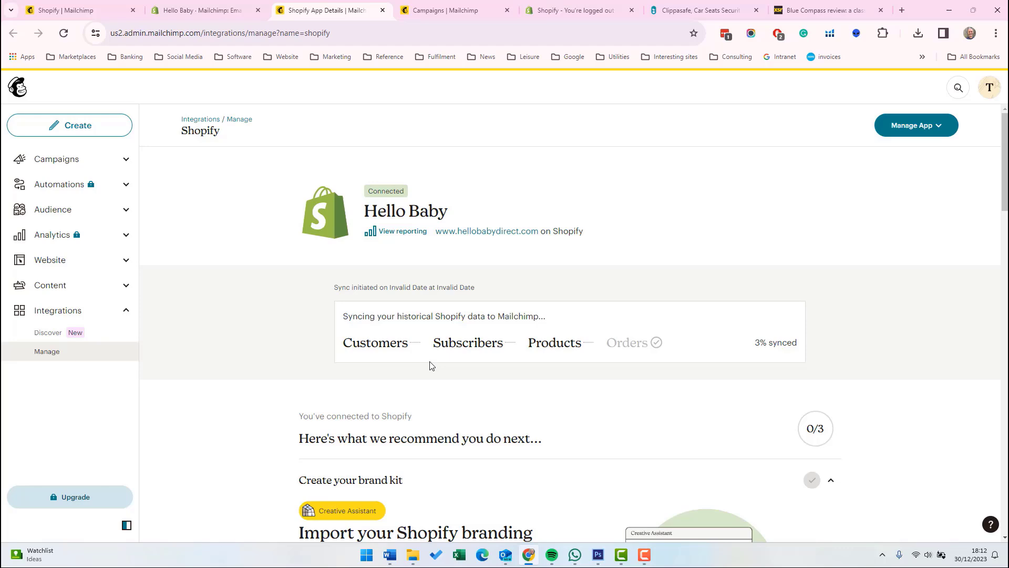
{"action": "scroll", "coordinate": [462, 312], "scroll_direction": "down", "scroll_amount": 10}
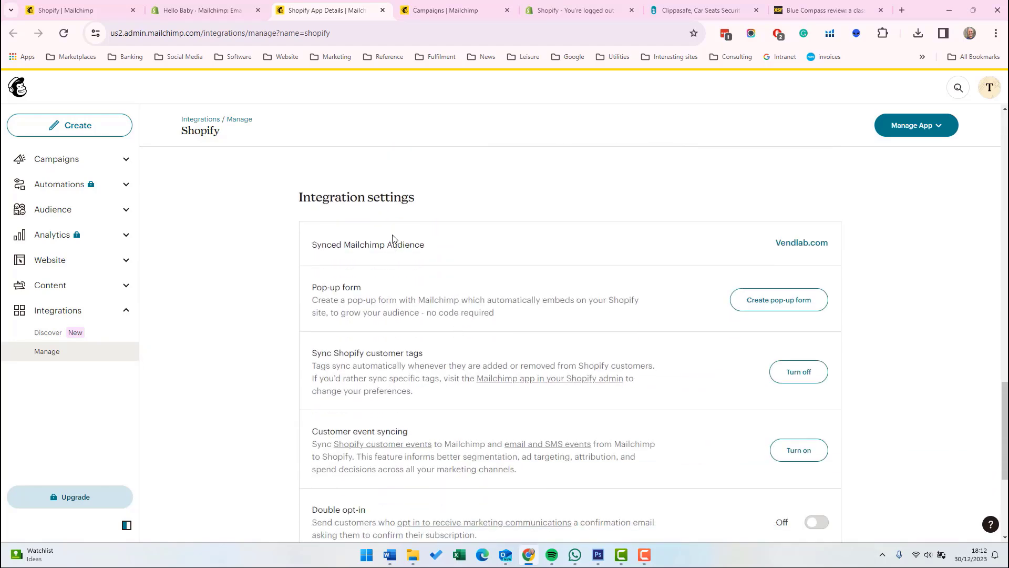
Note the Synced Mailchimp Audience, then go to the Mailchimp app in the Shopify admin
{"action": "left_click_drag", "start_coordinate": [309, 245], "coordinate": [432, 241]}
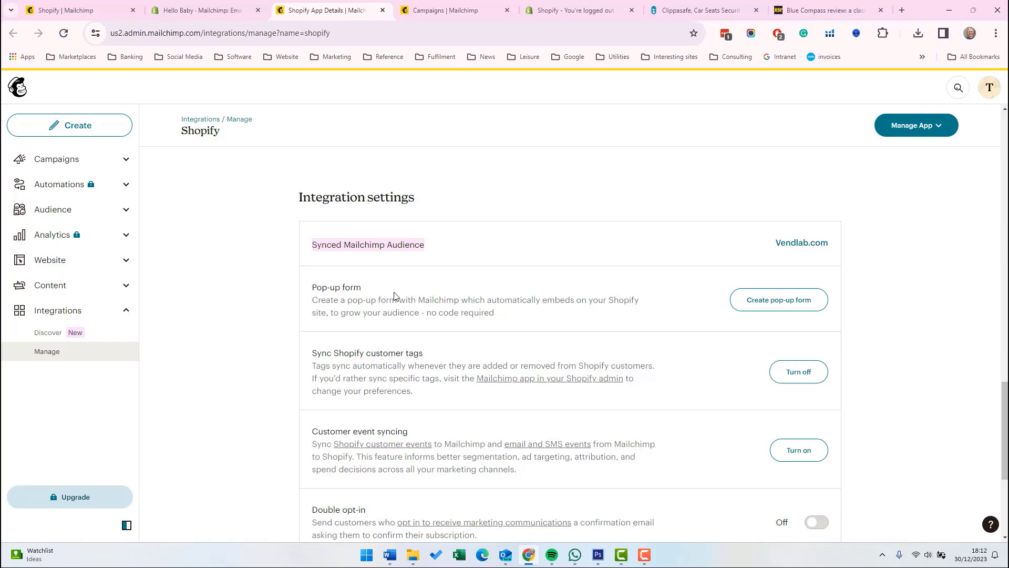
{"action": "scroll", "coordinate": [370, 349], "scroll_direction": "down", "scroll_amount": 2}
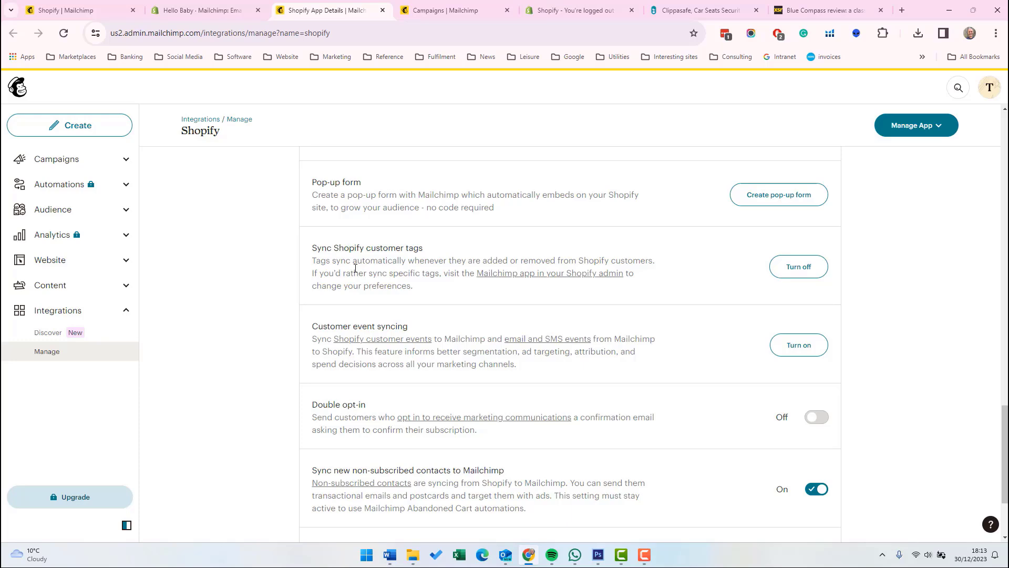
{"action": "left_click", "coordinate": [528, 274]}
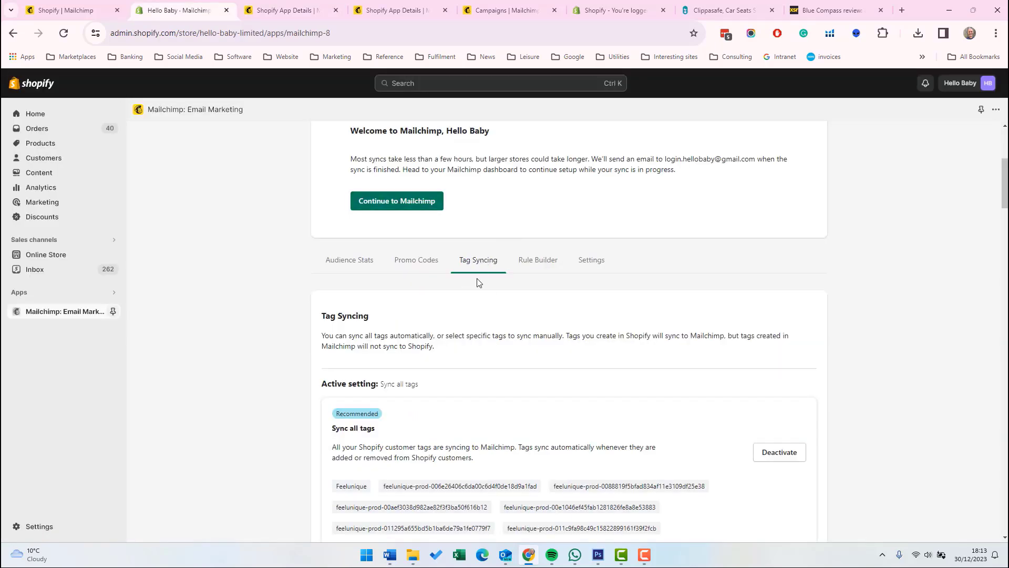
Deactivate Sync all tags, activate Sync custom tags, then return to Mailchimp
{"action": "scroll", "coordinate": [412, 350], "scroll_direction": "down", "scroll_amount": 1}
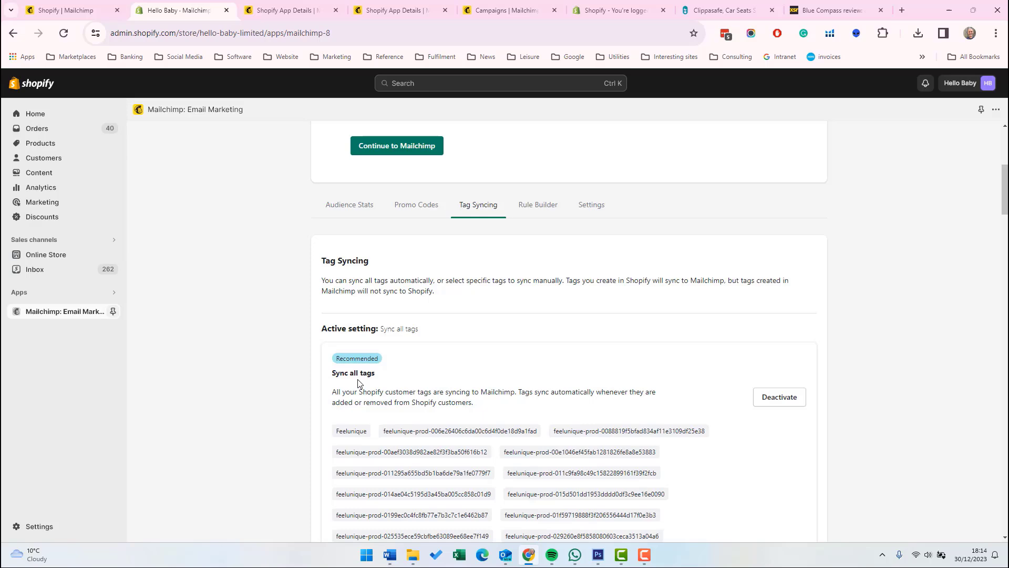
{"action": "left_click", "coordinate": [781, 400]}
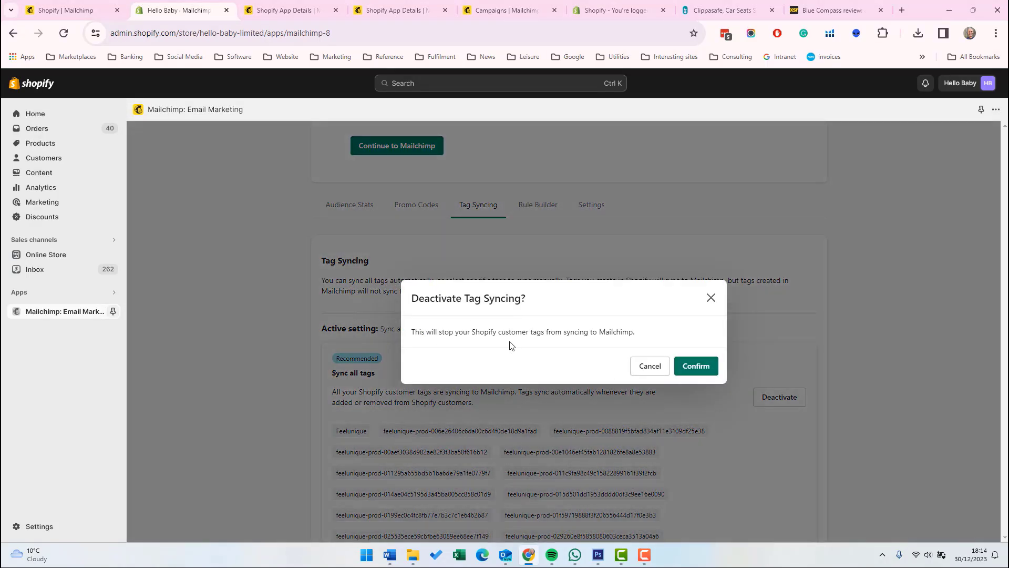
{"action": "left_click", "coordinate": [687, 367]}
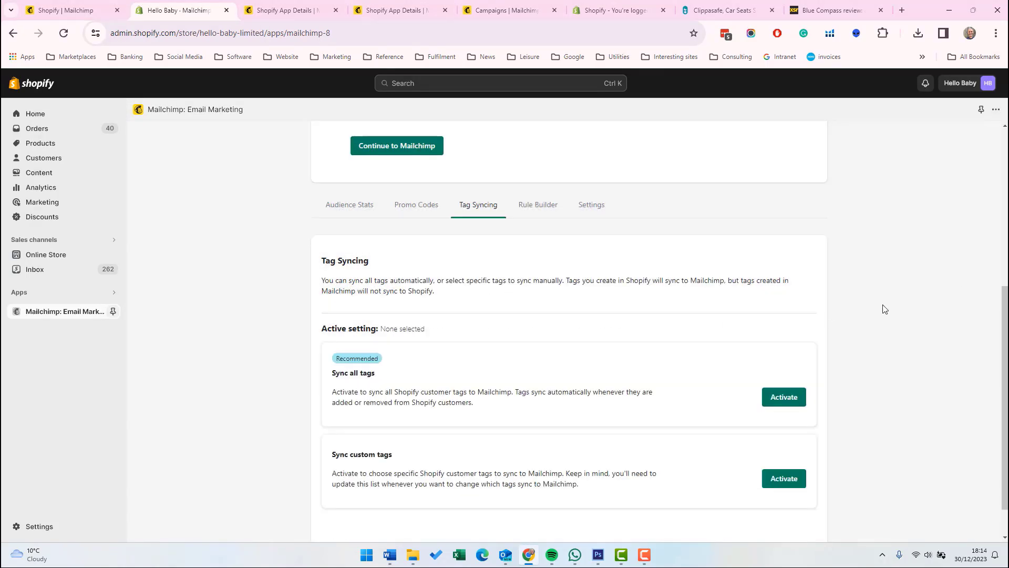
{"action": "left_click", "coordinate": [794, 484]}
{"action": "left_click", "coordinate": [687, 368]}
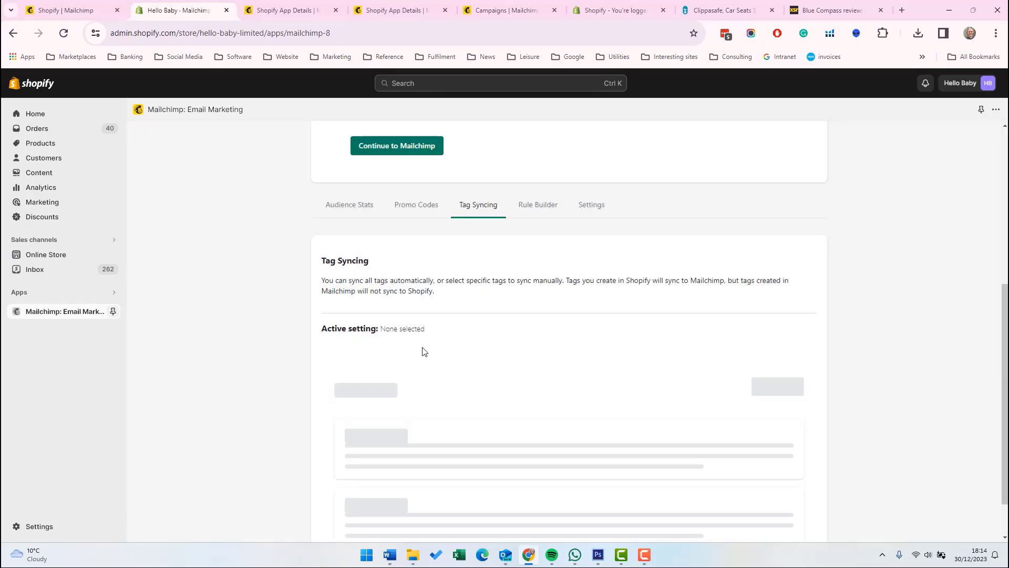
{"action": "scroll", "coordinate": [423, 350], "scroll_direction": "down", "scroll_amount": 3}
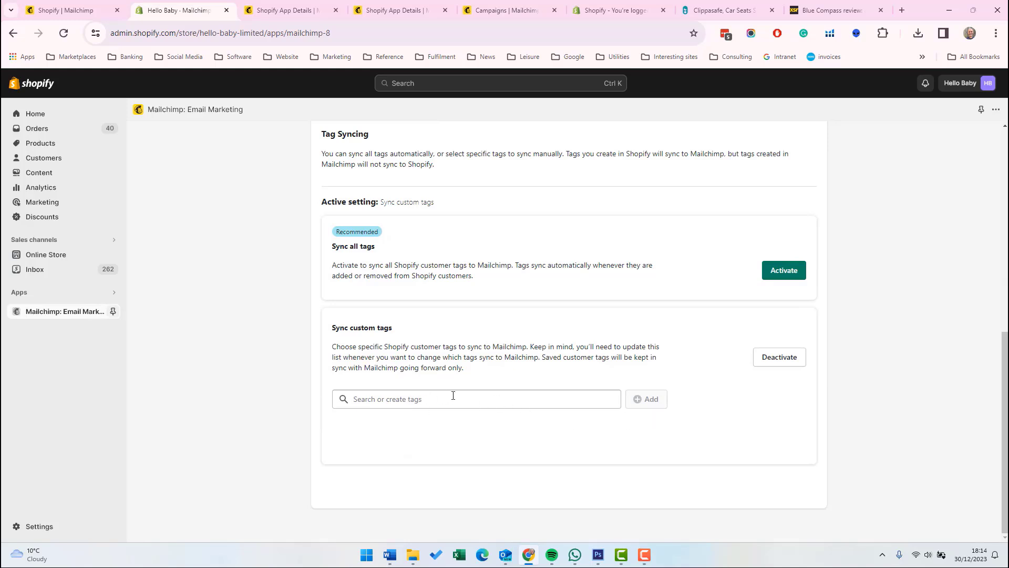
{"action": "left_click", "coordinate": [288, 10]}
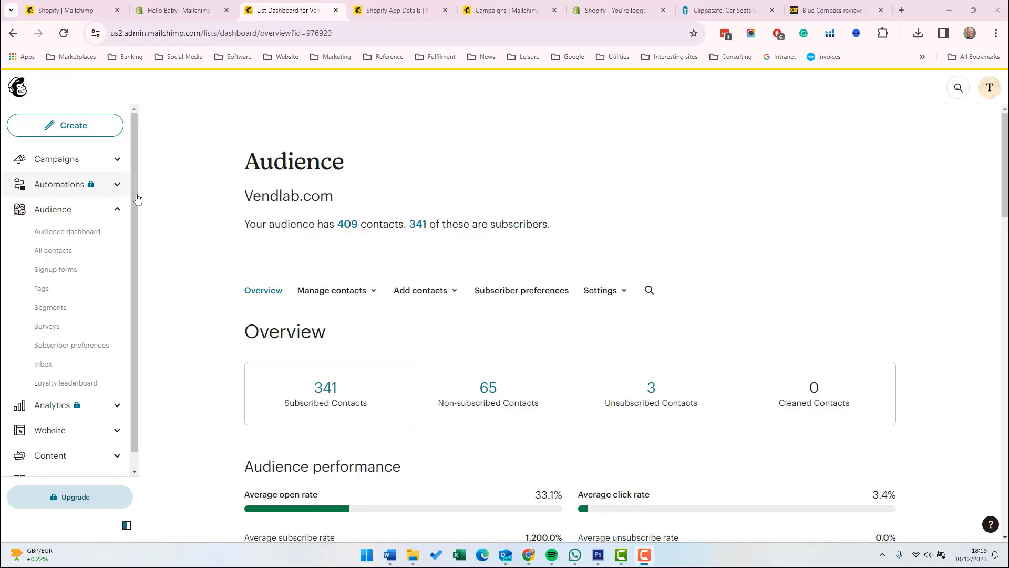
Open All contacts from the 409 contacts link on the Audience dashboard
{"action": "scroll", "coordinate": [243, 175], "scroll_direction": "down", "scroll_amount": 3}
{"action": "scroll", "coordinate": [244, 173], "scroll_direction": "up", "scroll_amount": 3}
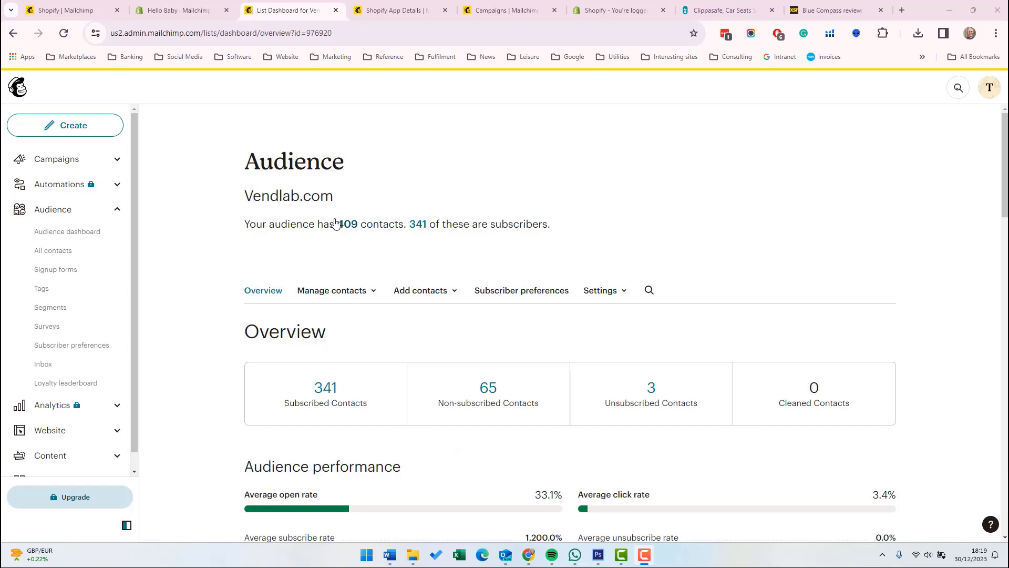
{"action": "left_click", "coordinate": [348, 225]}
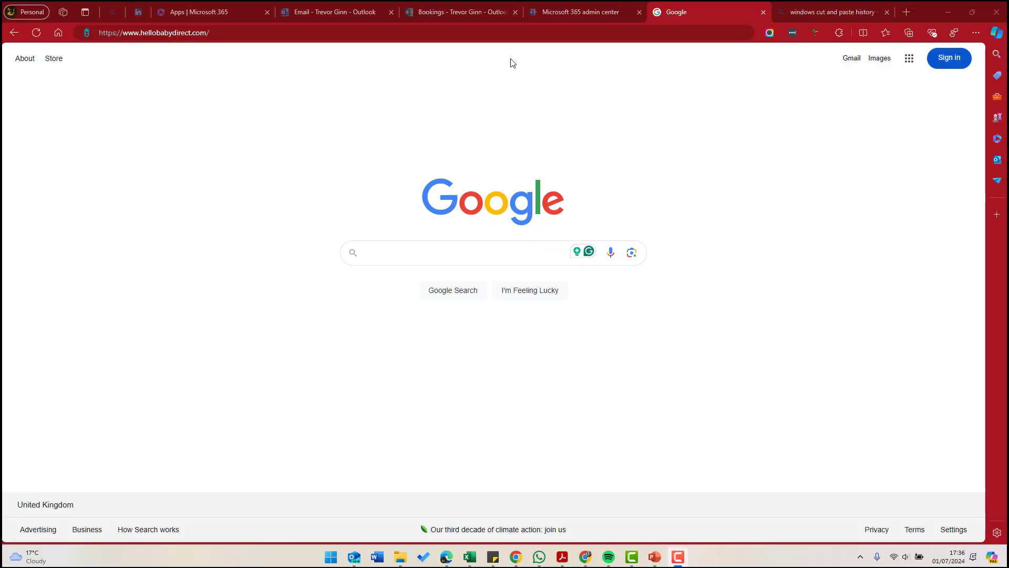
{"action": "key", "text": "Return"}
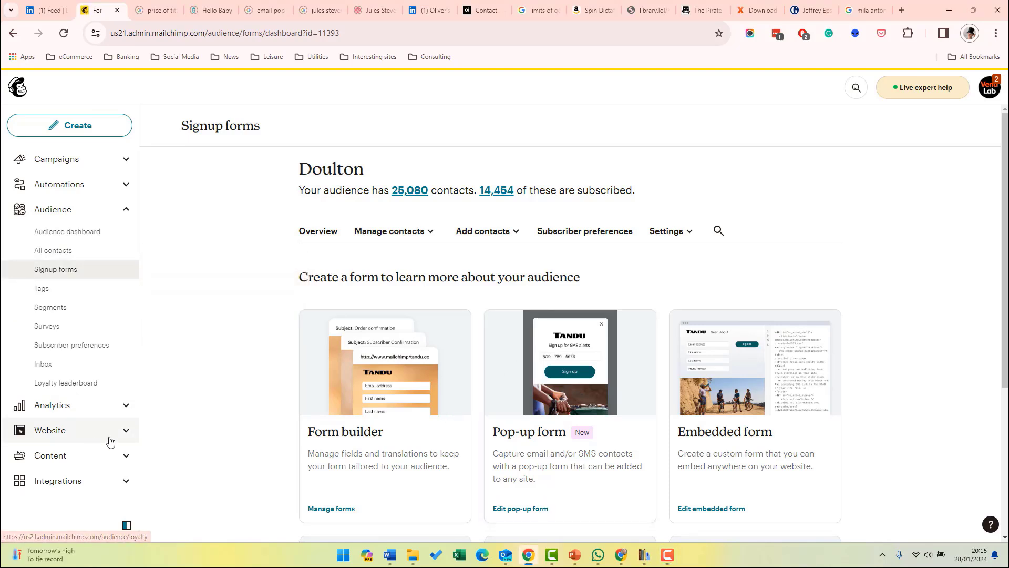
Visit Integrations > Discover, then return to the audience's Signup forms page
{"action": "left_click", "coordinate": [127, 481]}
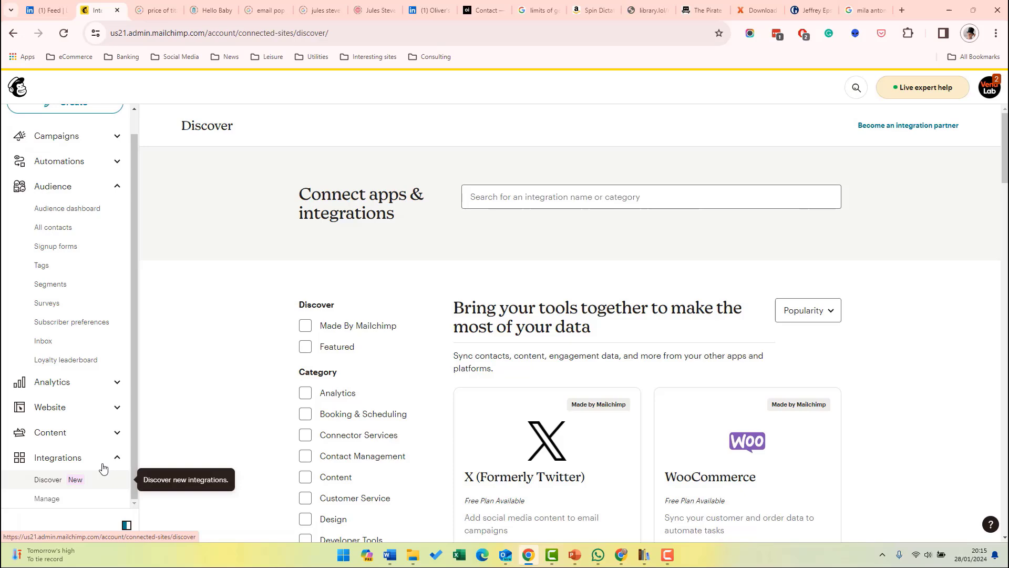
{"action": "scroll", "coordinate": [45, 263], "scroll_direction": "up", "scroll_amount": 1}
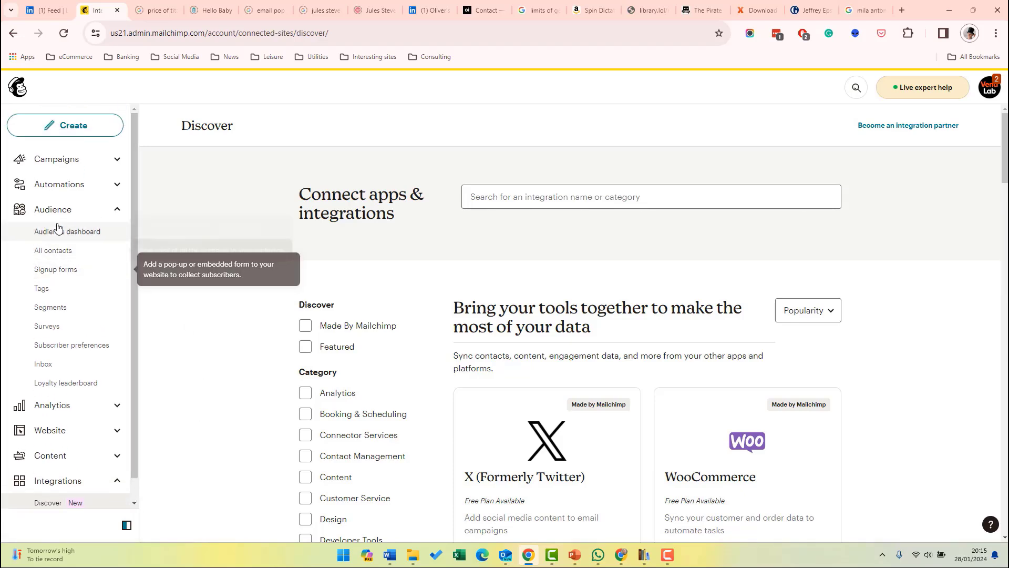
{"action": "left_click", "coordinate": [63, 269]}
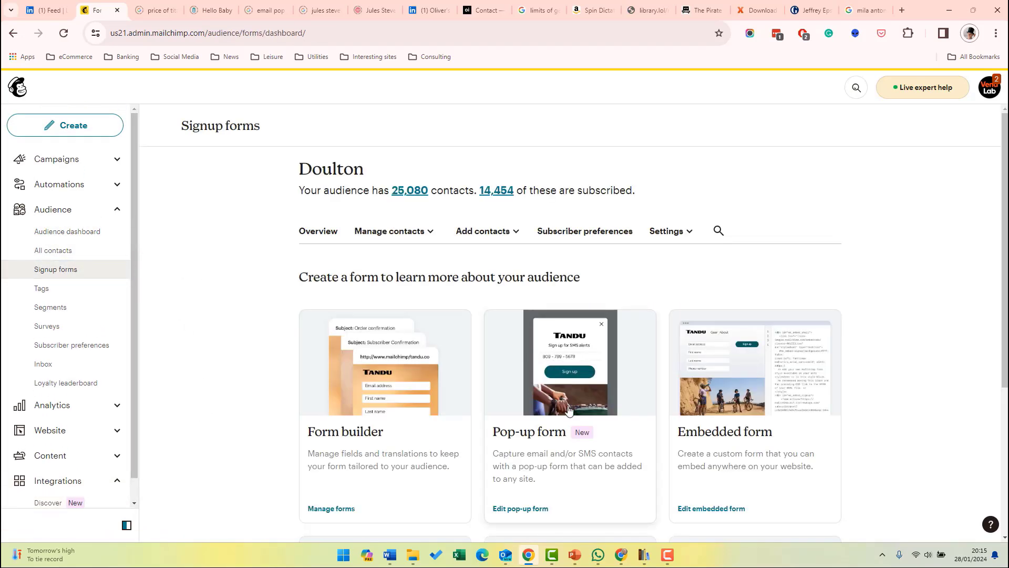
Open the pop-up form builder, look over its style and layout options, and switch to Email signup
{"action": "left_click", "coordinate": [518, 507]}
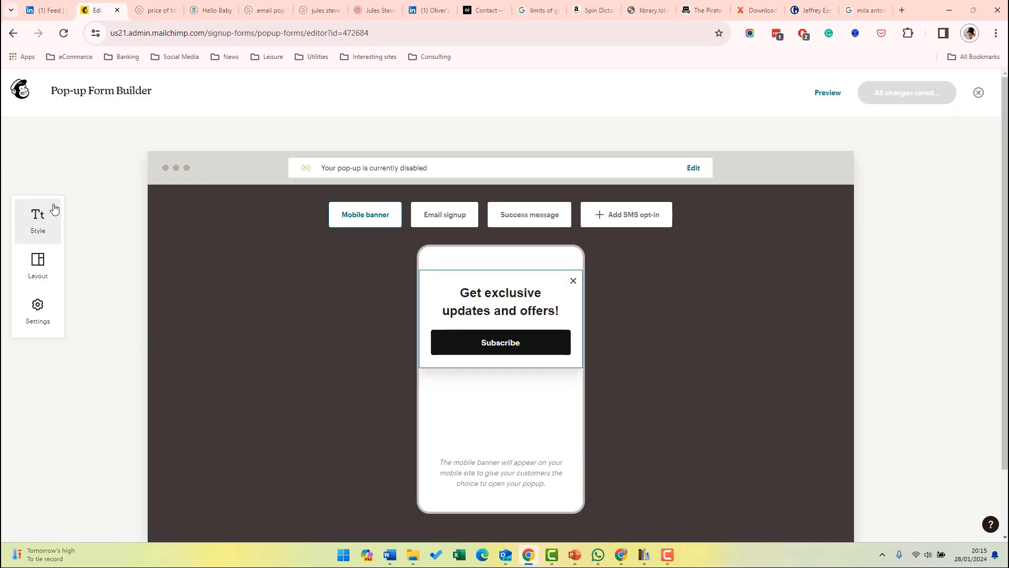
{"action": "left_click", "coordinate": [46, 224]}
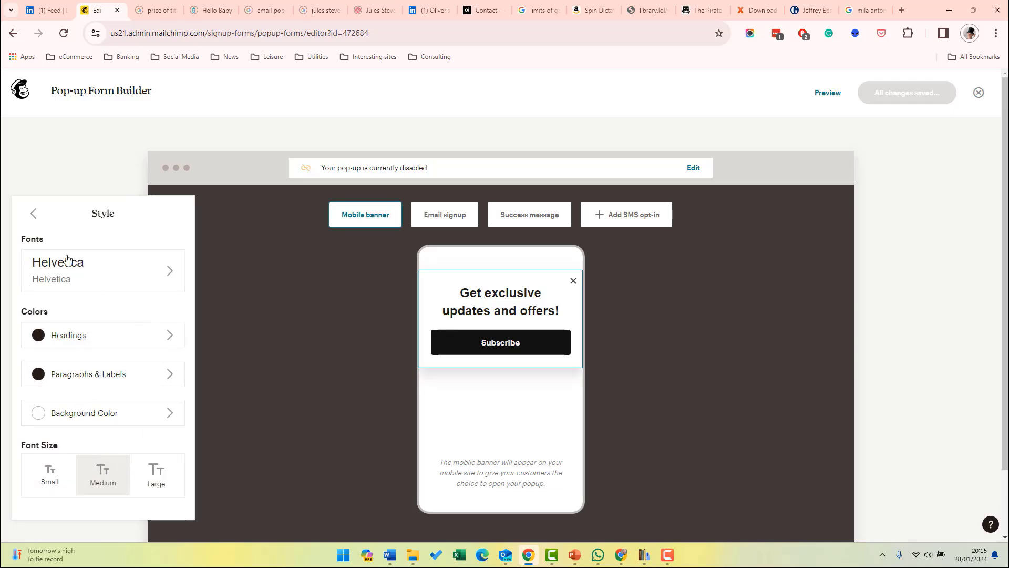
{"action": "left_click", "coordinate": [32, 213]}
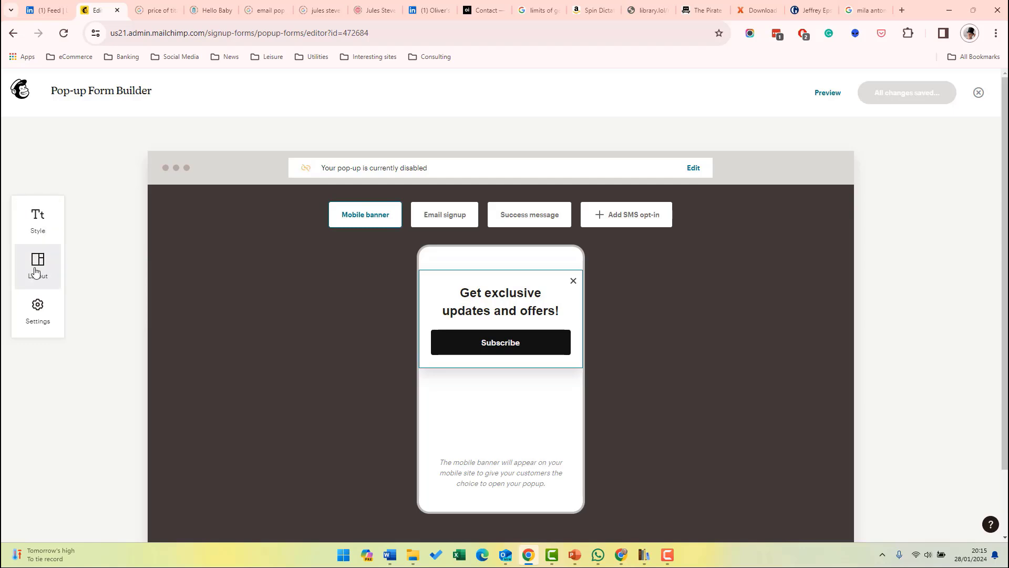
{"action": "left_click", "coordinate": [37, 267]}
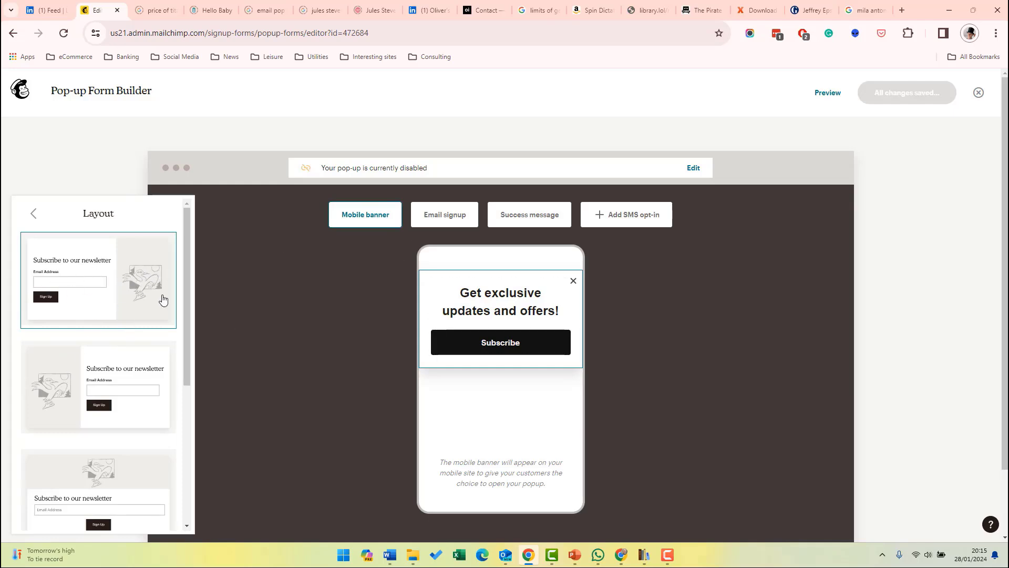
{"action": "left_click", "coordinate": [436, 215]}
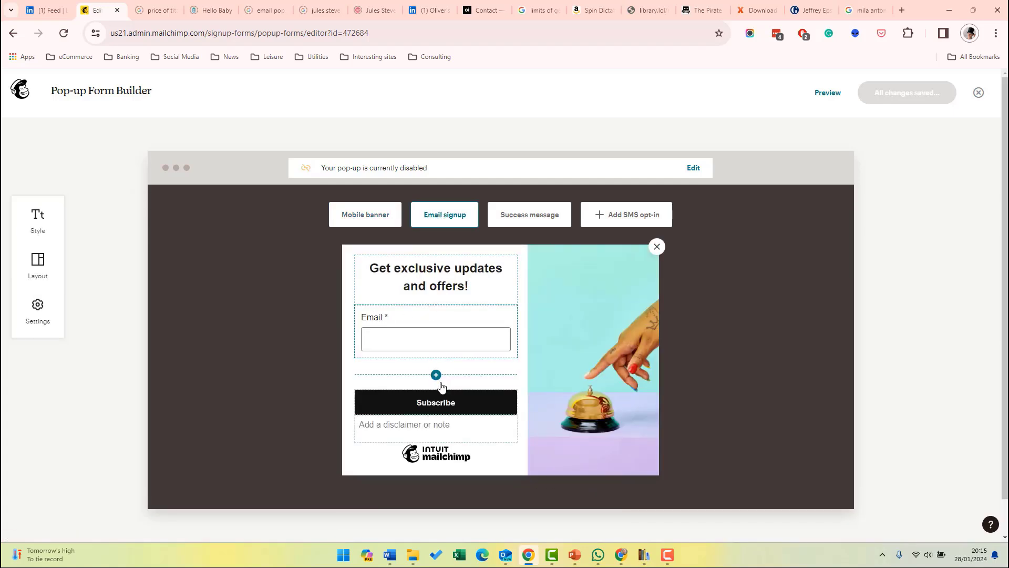
Check the pop-up image options, keep the current image, and select the 'Get exclusive updates and offers!' heading
{"action": "mouse_move", "coordinate": [575, 312]}
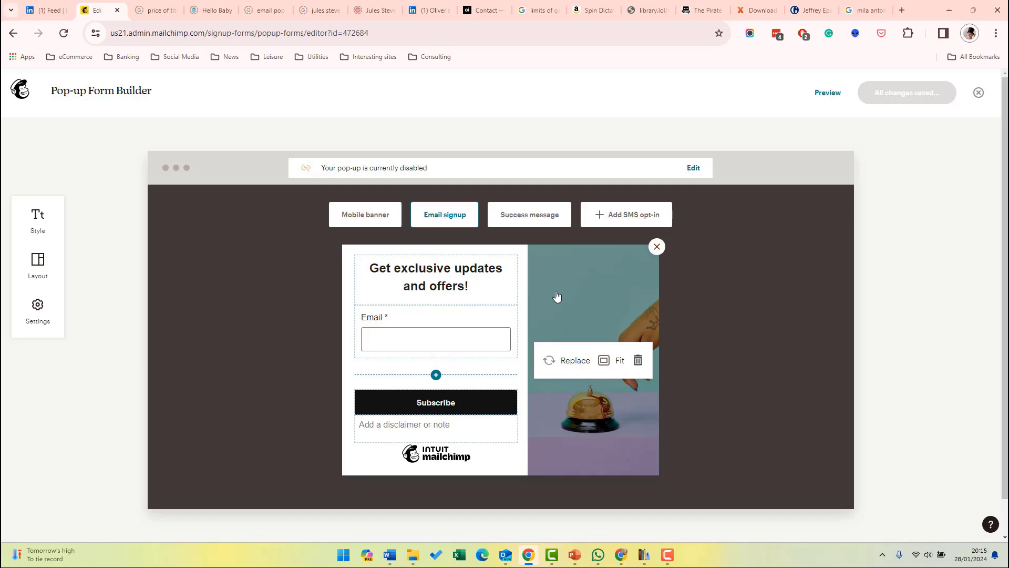
{"action": "left_click", "coordinate": [573, 365]}
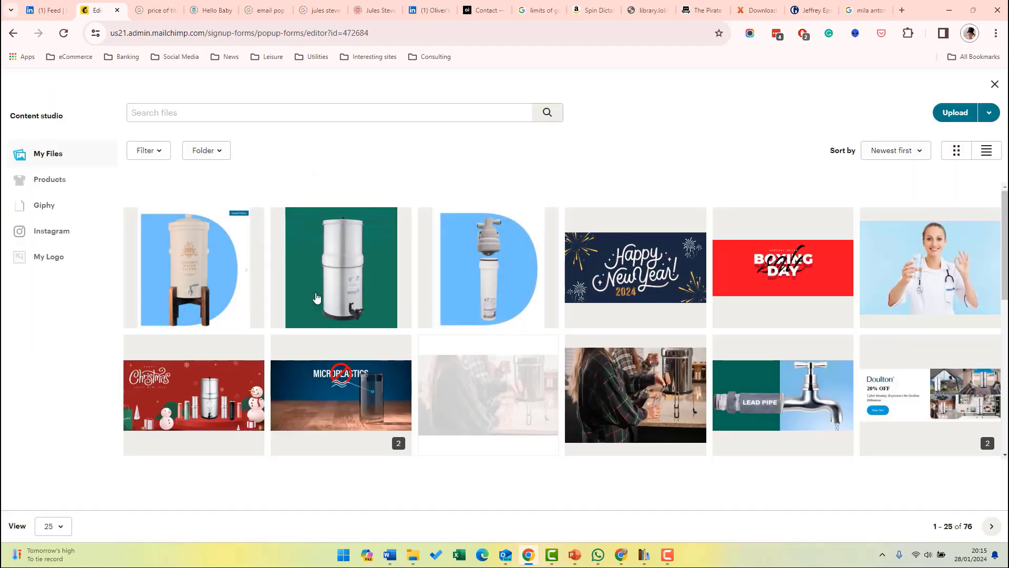
{"action": "left_click", "coordinate": [995, 84]}
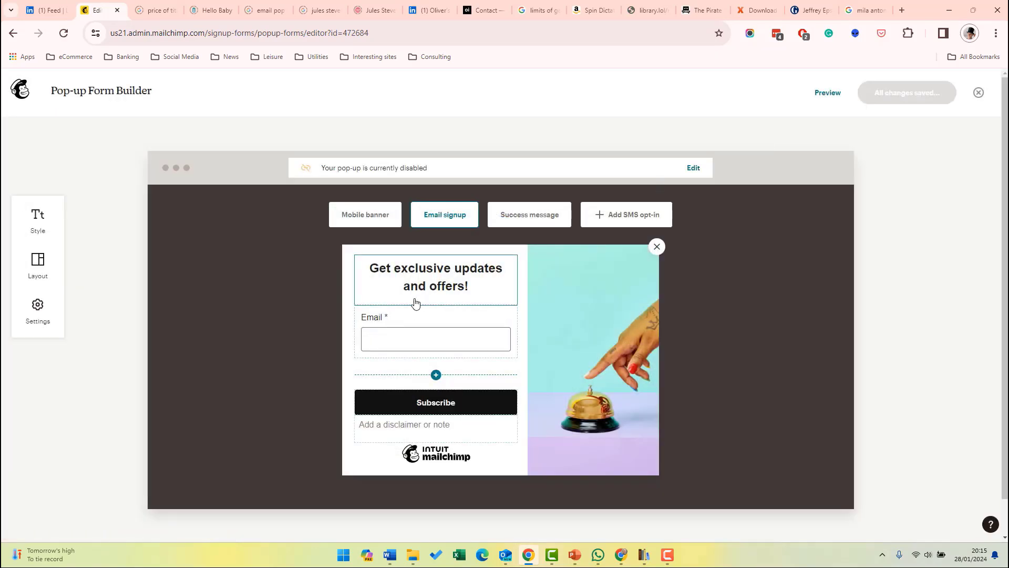
{"action": "left_click", "coordinate": [445, 272]}
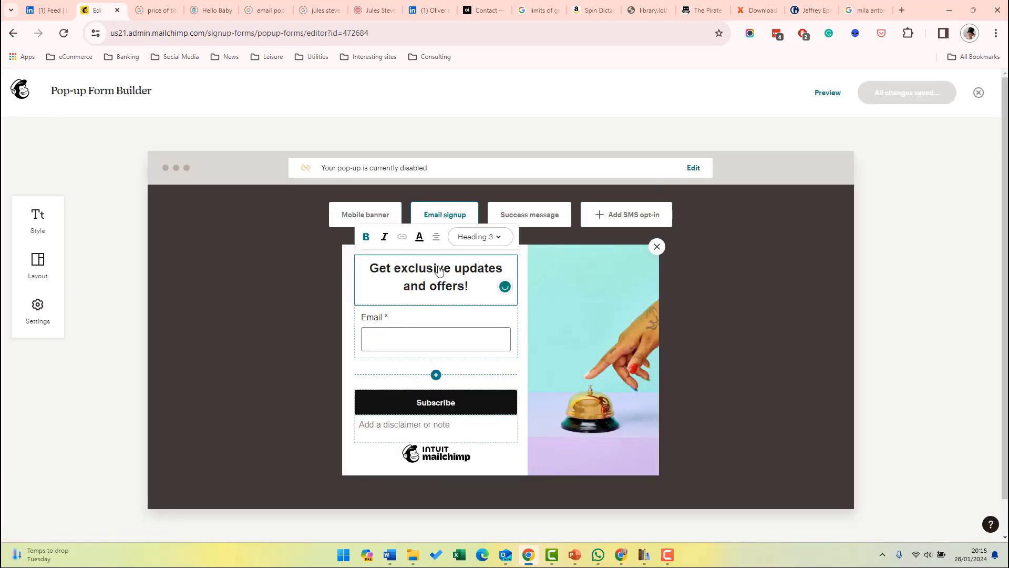
Add First Name and Last Name fields below Email, then preview the mobile banner and success message
{"action": "left_click", "coordinate": [436, 375]}
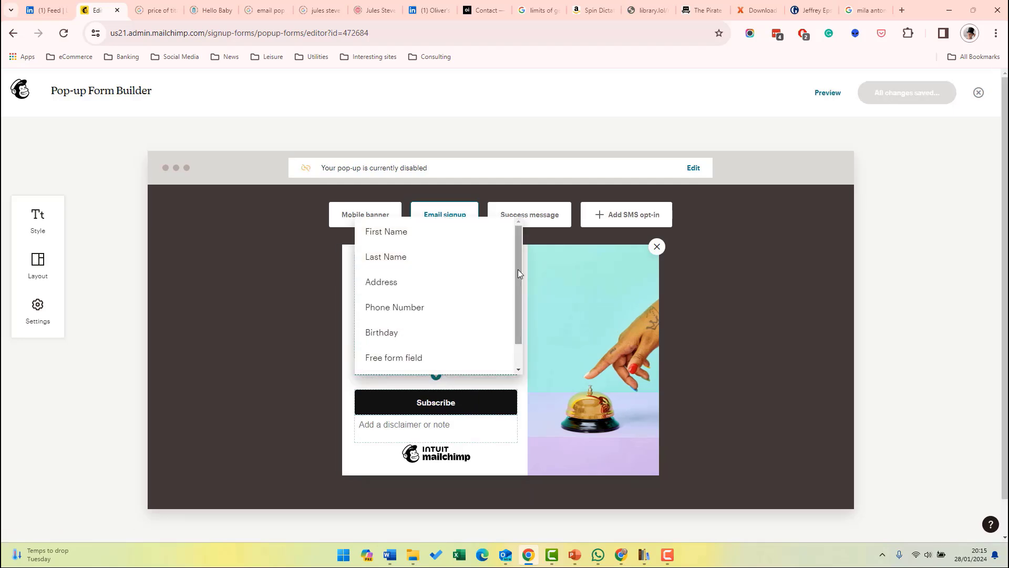
{"action": "scroll", "coordinate": [519, 292], "scroll_direction": "down", "scroll_amount": 1}
{"action": "scroll", "coordinate": [519, 292], "scroll_direction": "up", "scroll_amount": 1}
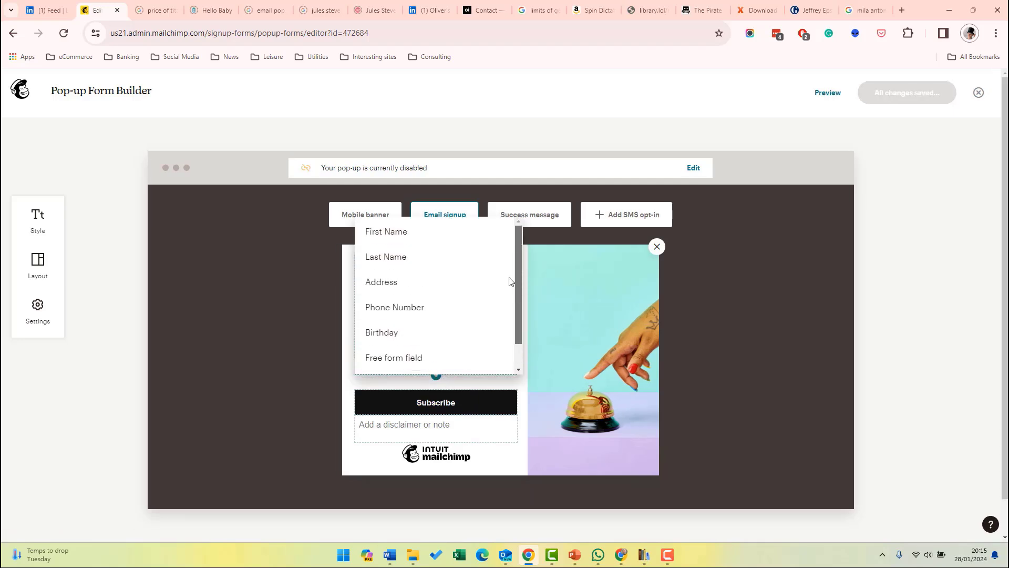
{"action": "left_click", "coordinate": [391, 245]}
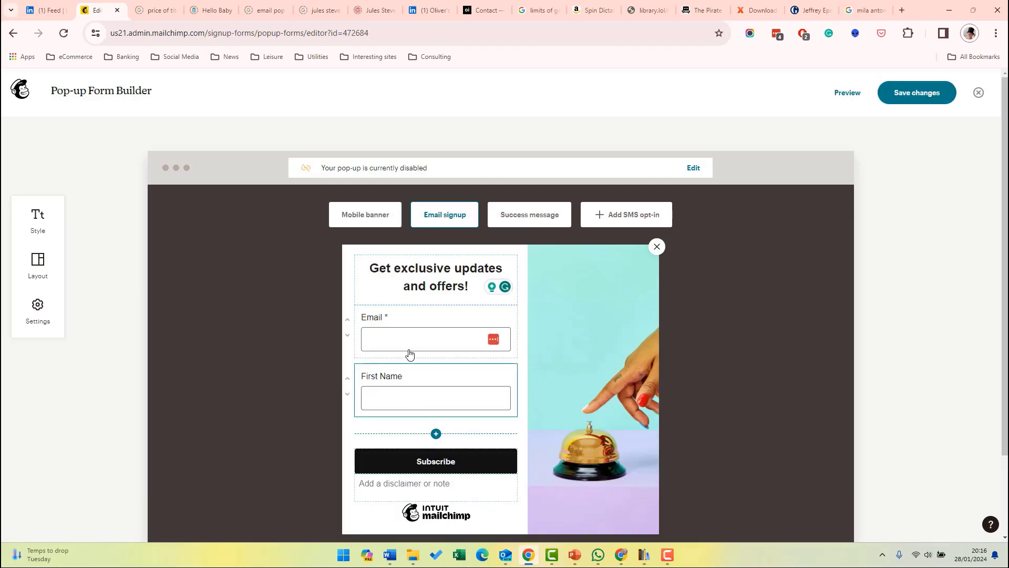
{"action": "left_click", "coordinate": [436, 433]}
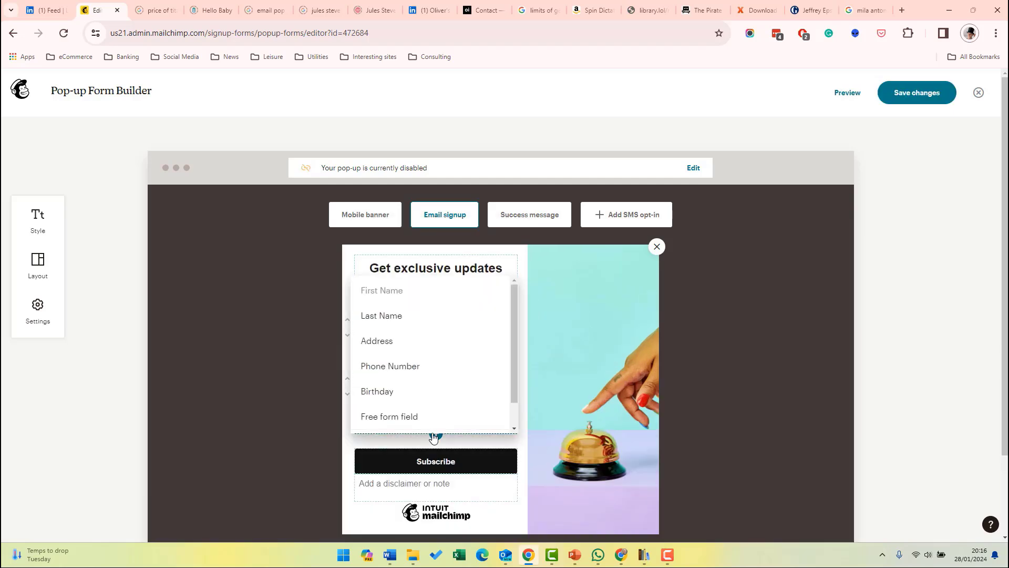
{"action": "left_click", "coordinate": [401, 321]}
{"action": "scroll", "coordinate": [411, 366], "scroll_direction": "down", "scroll_amount": 3}
{"action": "scroll", "coordinate": [411, 367], "scroll_direction": "up", "scroll_amount": 3}
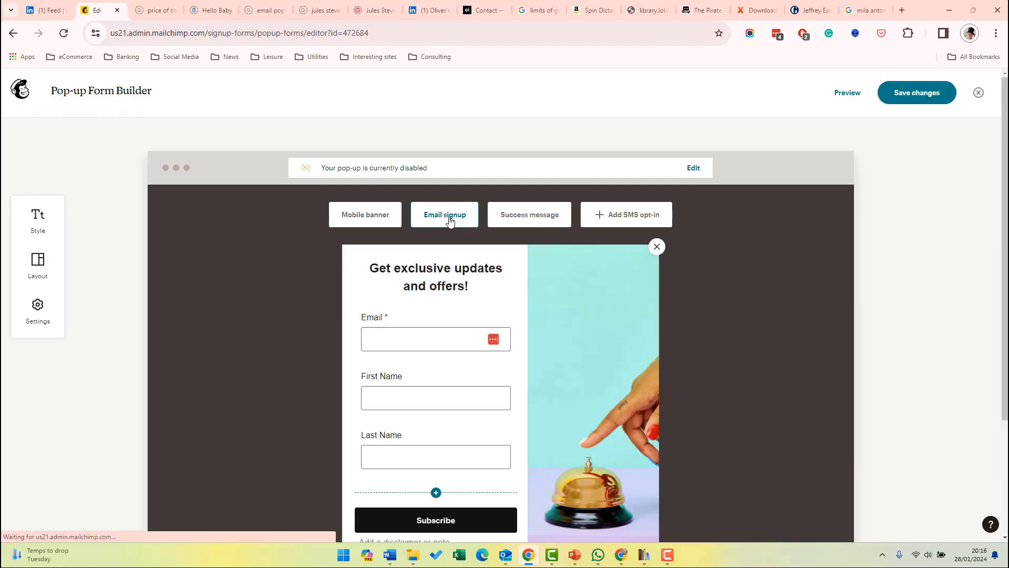
{"action": "left_click", "coordinate": [364, 215]}
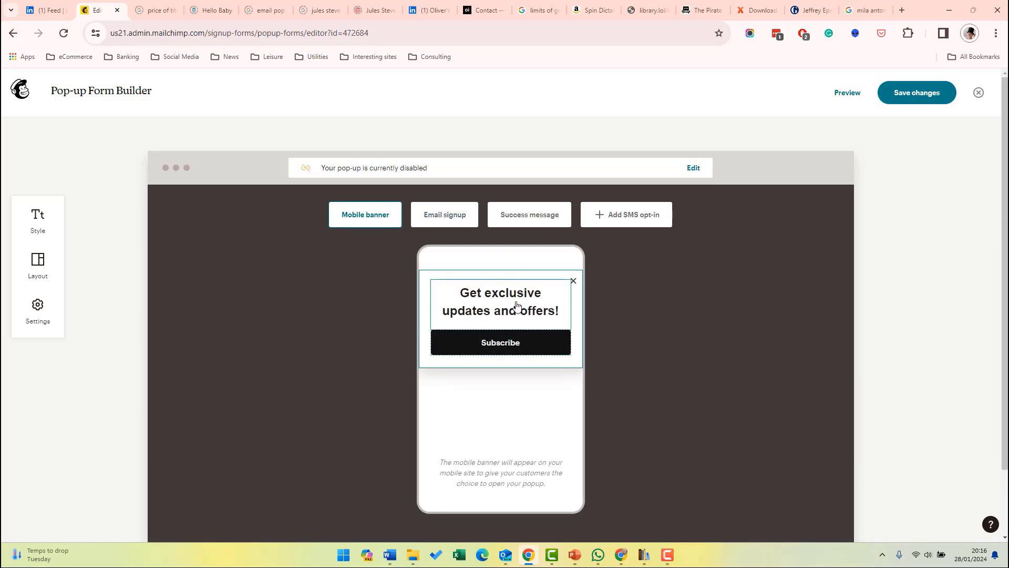
{"action": "left_click", "coordinate": [535, 217]}
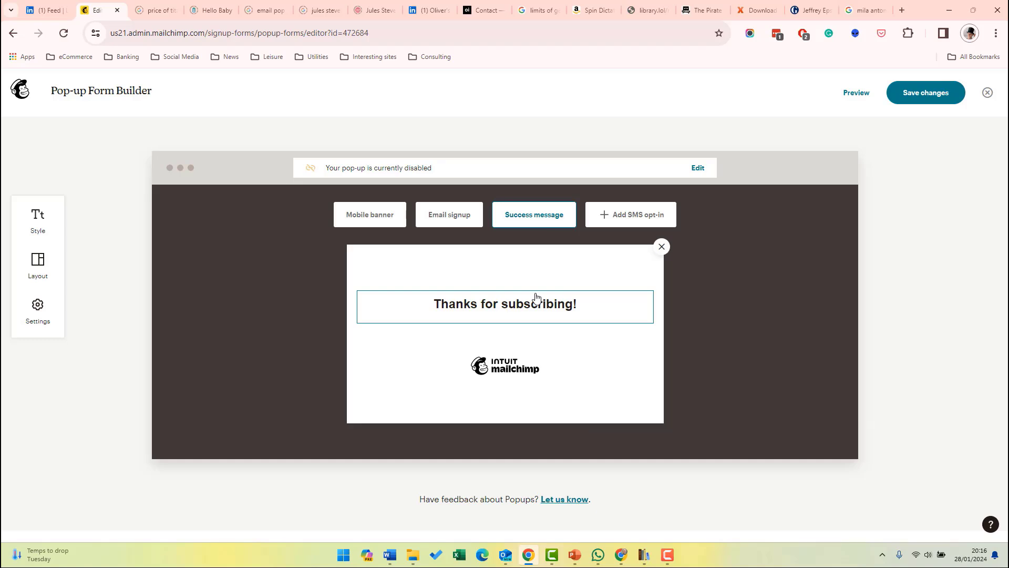
Review the pop-up's general settings, keeping it appearing immediately, and expand the mobile banner settings
{"action": "left_click", "coordinate": [39, 317]}
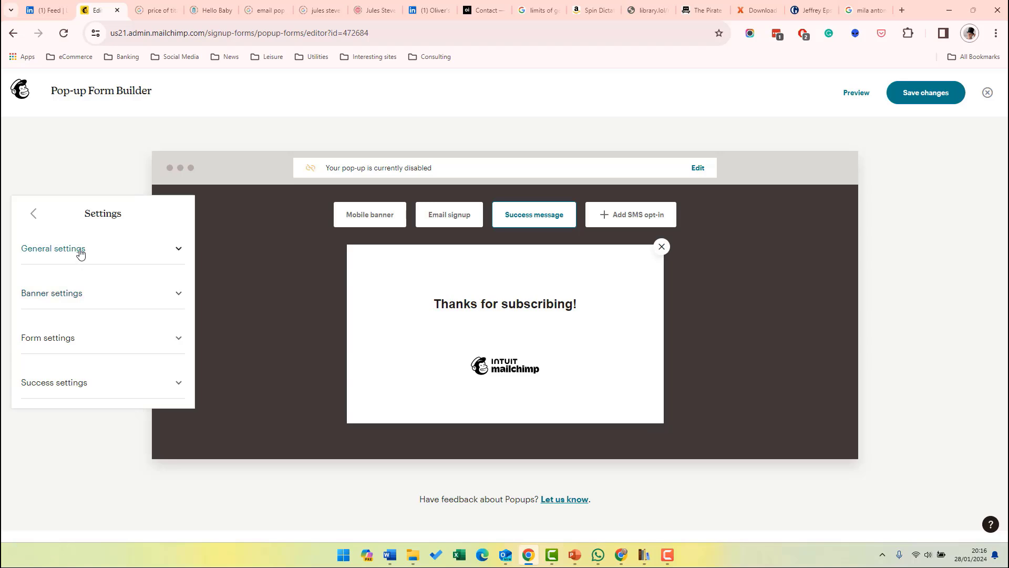
{"action": "left_click", "coordinate": [81, 253]}
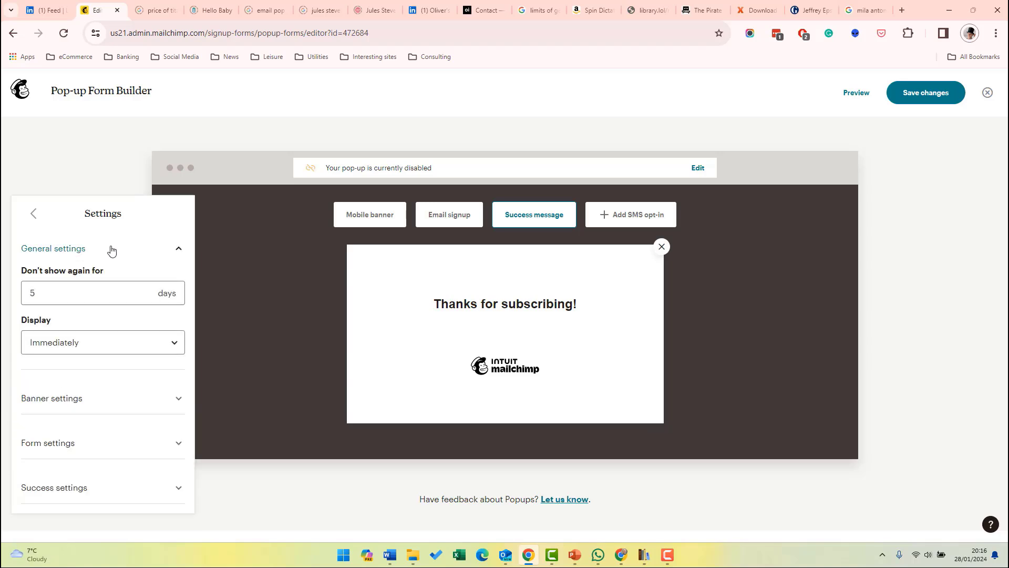
{"action": "left_click", "coordinate": [113, 346]}
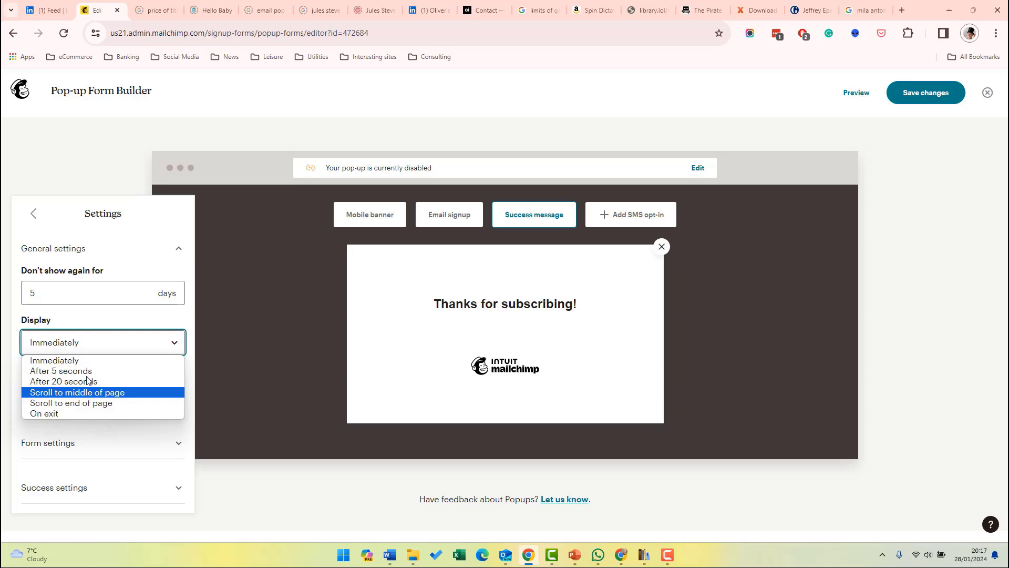
{"action": "left_click", "coordinate": [100, 293]}
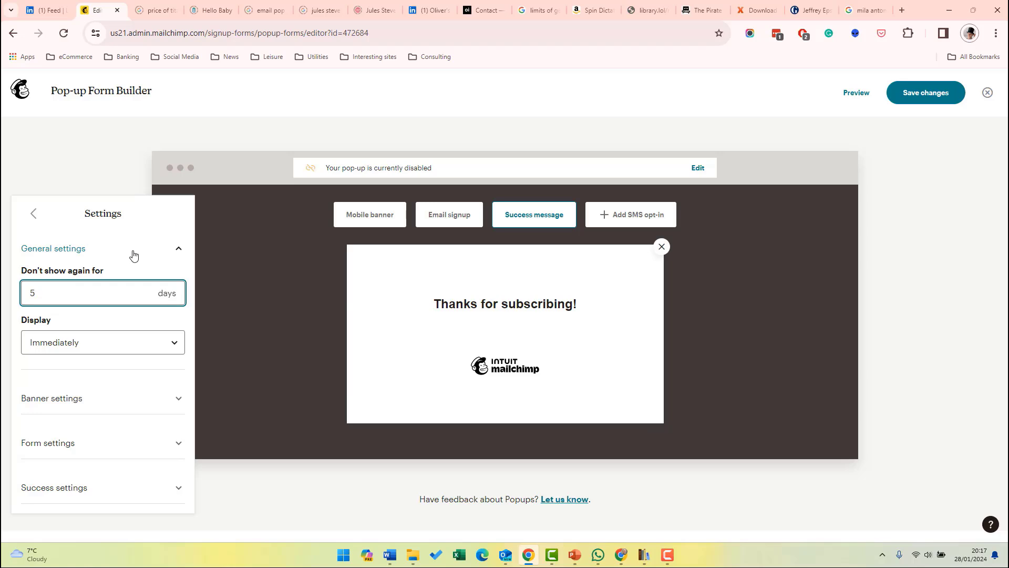
{"action": "left_click", "coordinate": [134, 255]}
{"action": "left_click", "coordinate": [81, 293]}
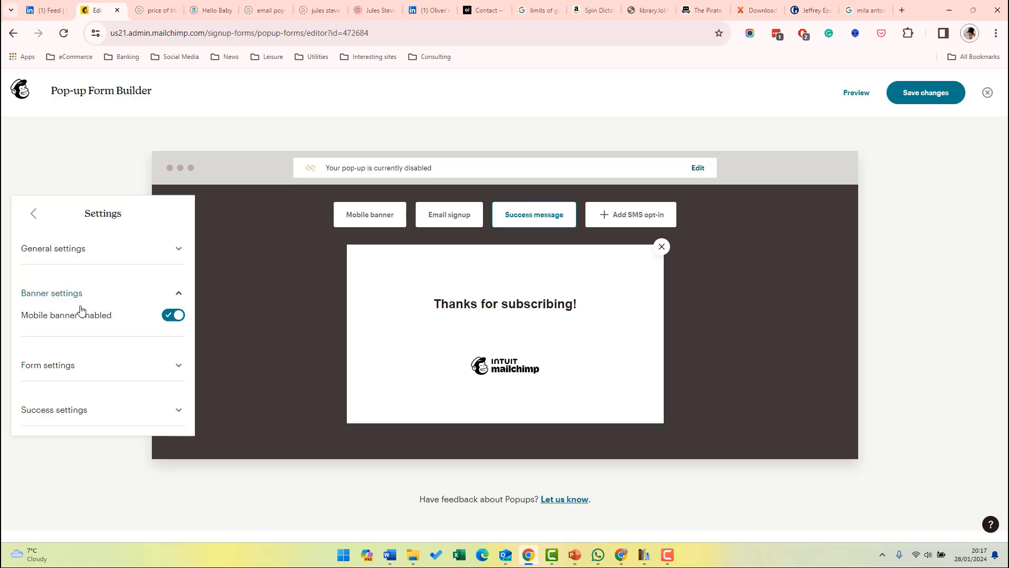
Turn off Show Mailchimp badge in the form settings and close the settings panel
{"action": "left_click", "coordinate": [58, 368]}
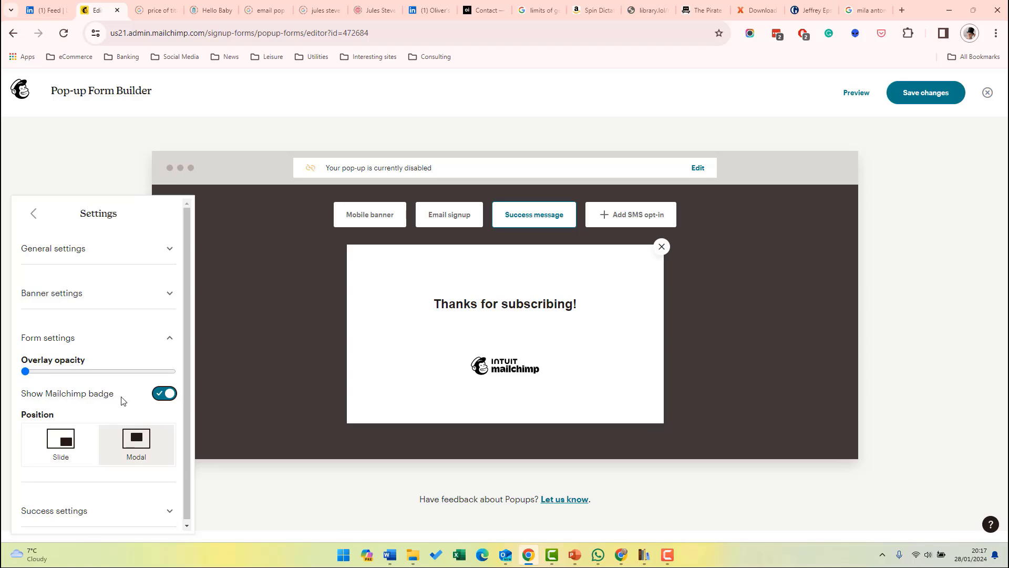
{"action": "left_click", "coordinate": [160, 399]}
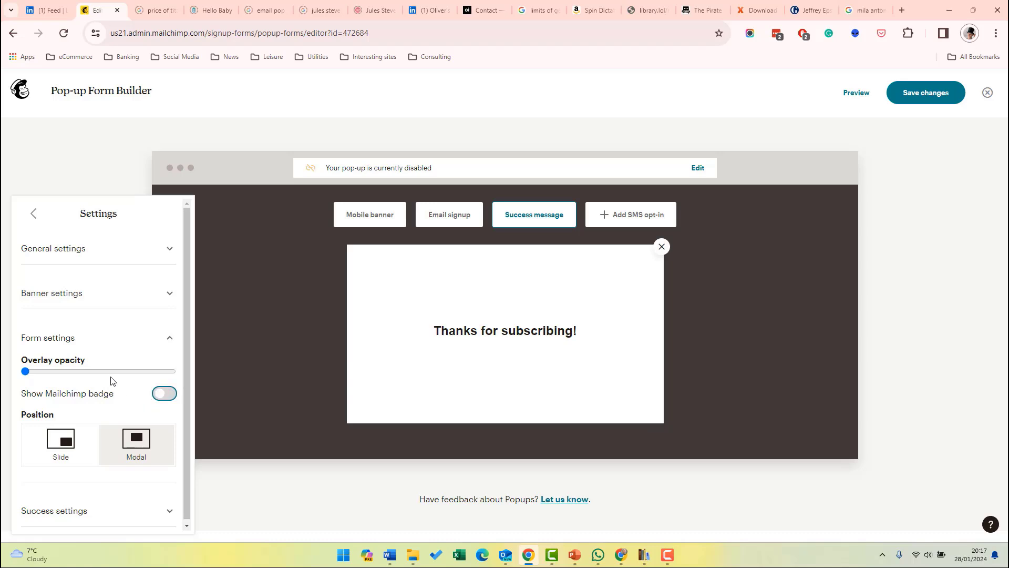
{"action": "left_click", "coordinate": [81, 511]}
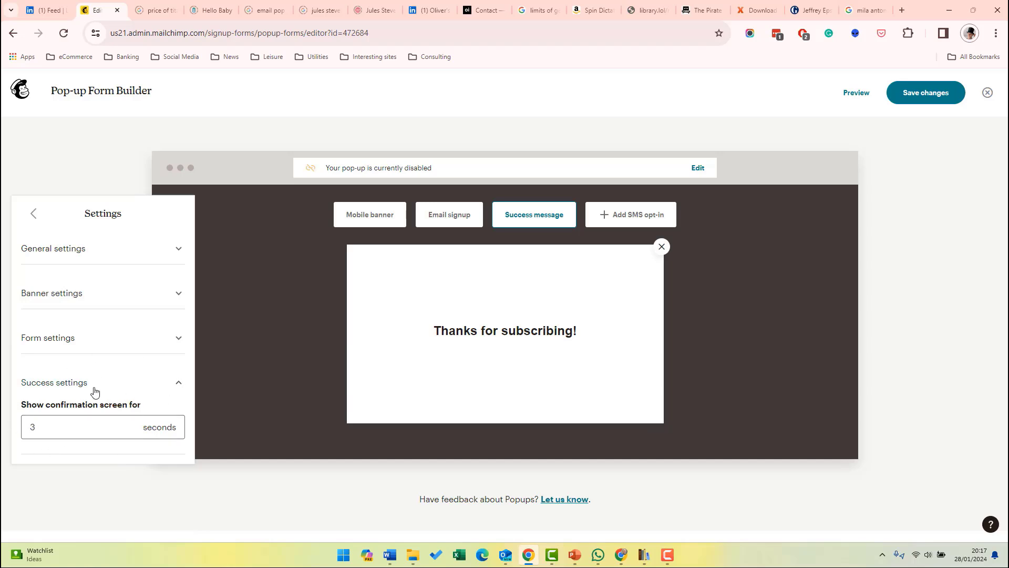
{"action": "left_click", "coordinate": [33, 213]}
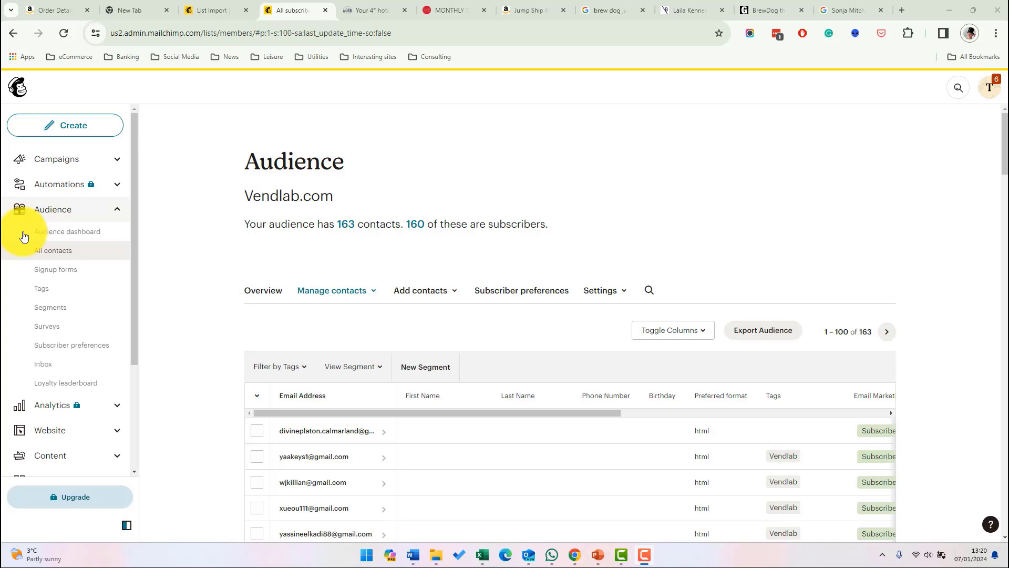
{"action": "left_click", "coordinate": [455, 296]}
{"action": "left_click", "coordinate": [428, 314]}
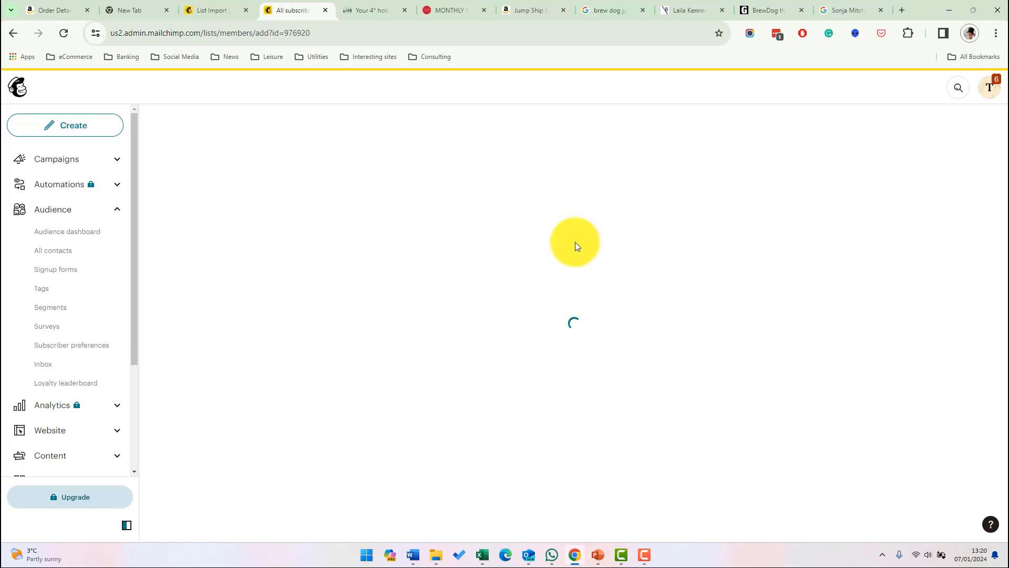
{"action": "scroll", "coordinate": [359, 352], "scroll_direction": "down", "scroll_amount": 3}
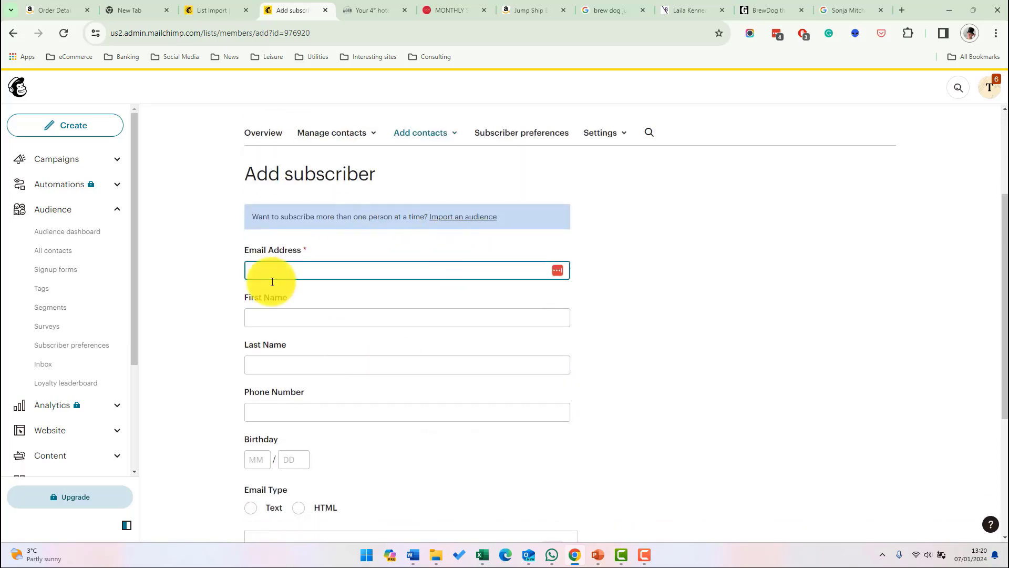
{"action": "scroll", "coordinate": [442, 376], "scroll_direction": "down", "scroll_amount": 4}
{"action": "scroll", "coordinate": [334, 351], "scroll_direction": "up", "scroll_amount": 6}
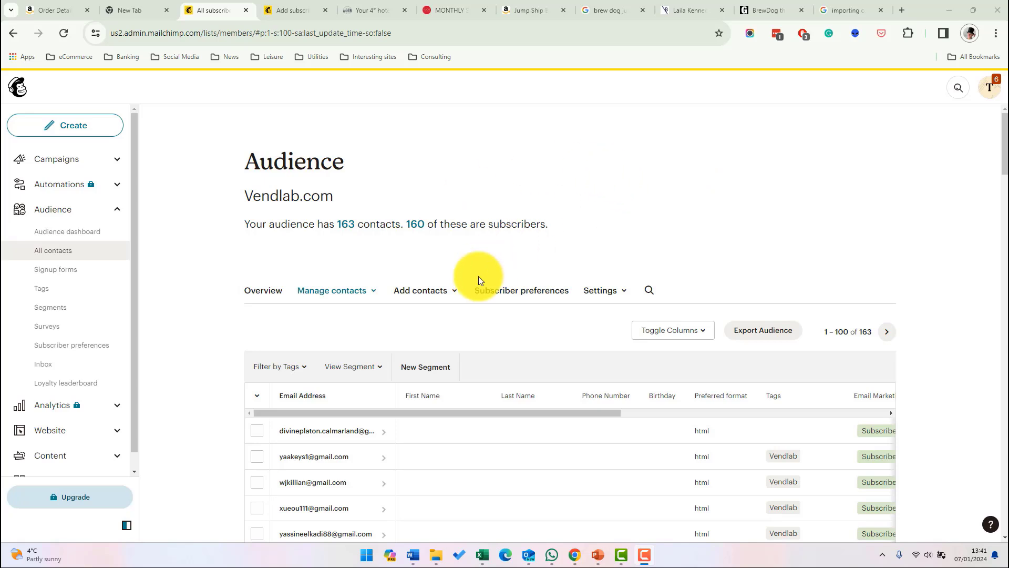
Start a bulk contact import from a file and upload Example Mailchimp Contact CSV.csv
{"action": "left_click", "coordinate": [444, 292]}
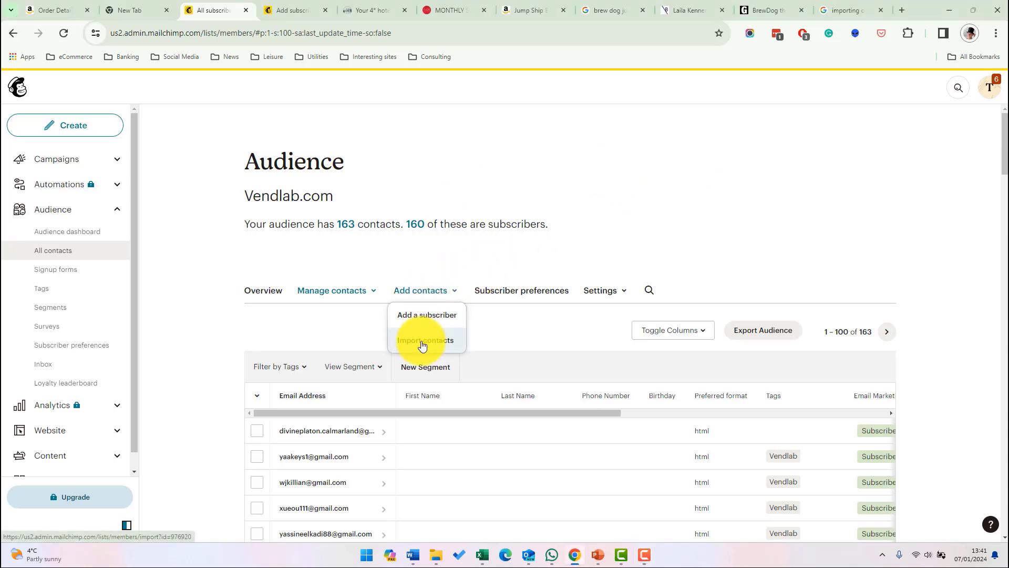
{"action": "left_click", "coordinate": [422, 342]}
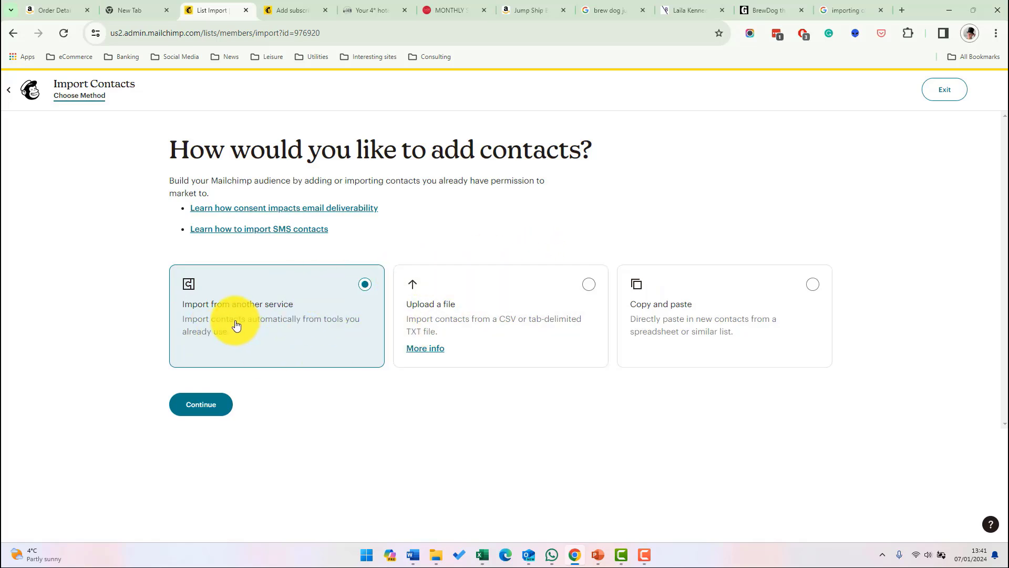
{"action": "left_click", "coordinate": [199, 406]}
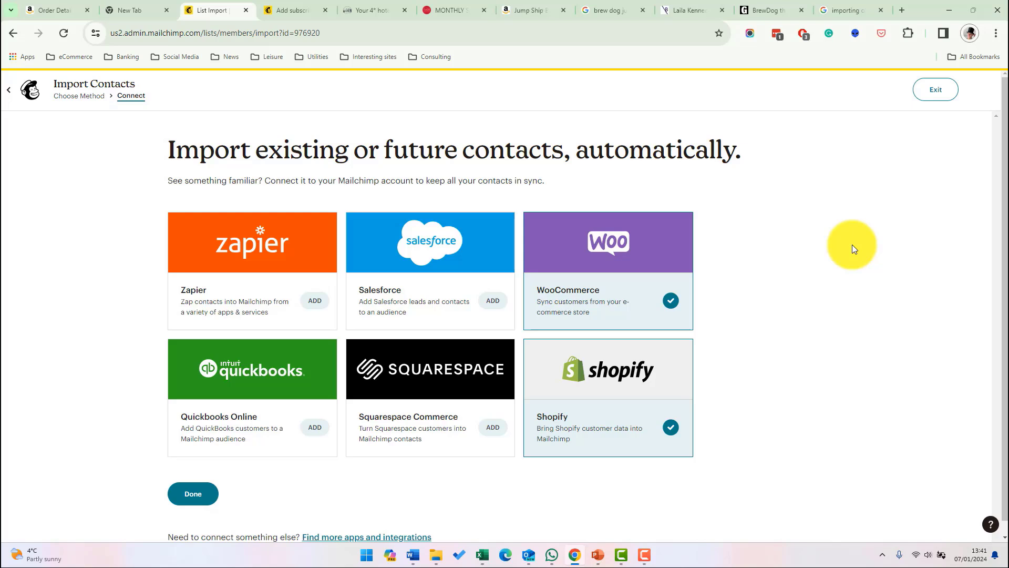
{"action": "left_click", "coordinate": [79, 96]}
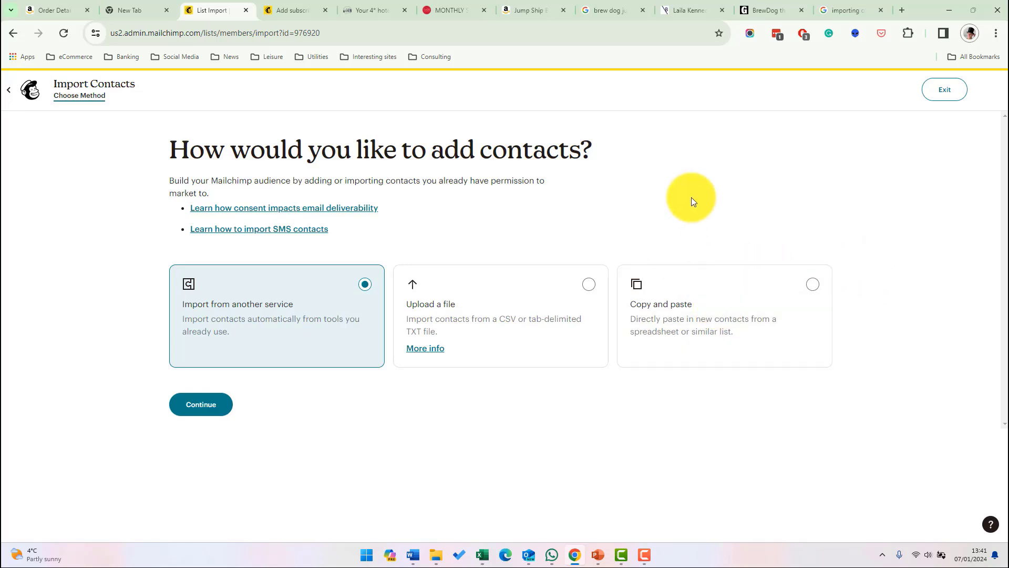
{"action": "left_click", "coordinate": [589, 286]}
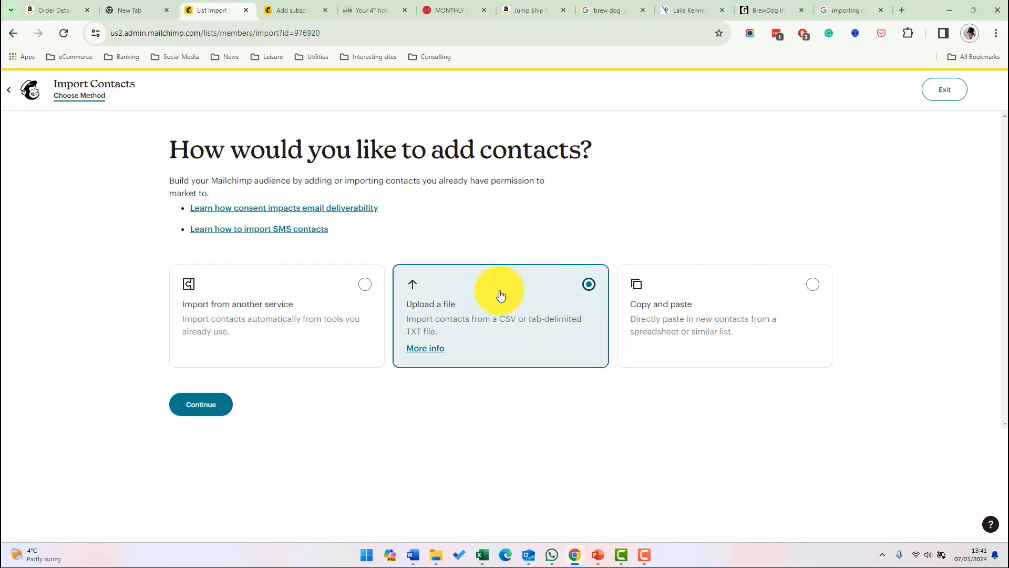
{"action": "left_click", "coordinate": [214, 406]}
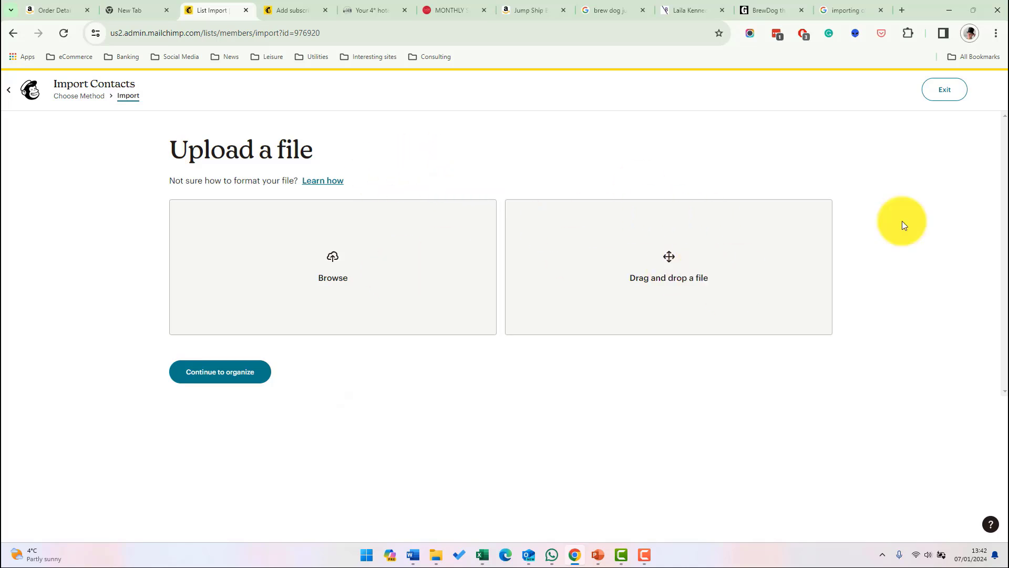
{"action": "left_click_drag", "start_coordinate": [1008, 337], "coordinate": [652, 288]}
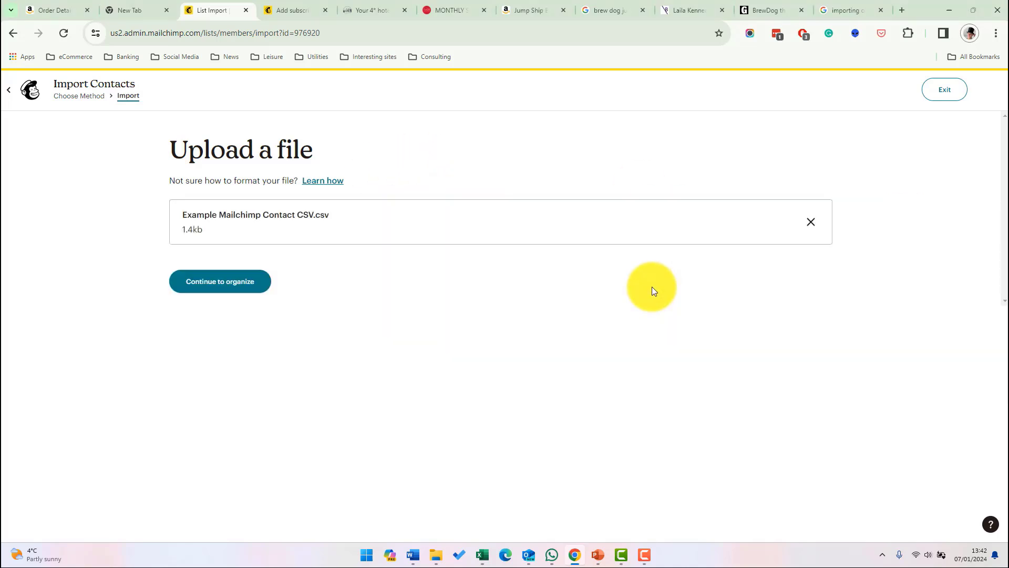
Keep Subscribed as the imported contacts' status
{"action": "left_click", "coordinate": [219, 285]}
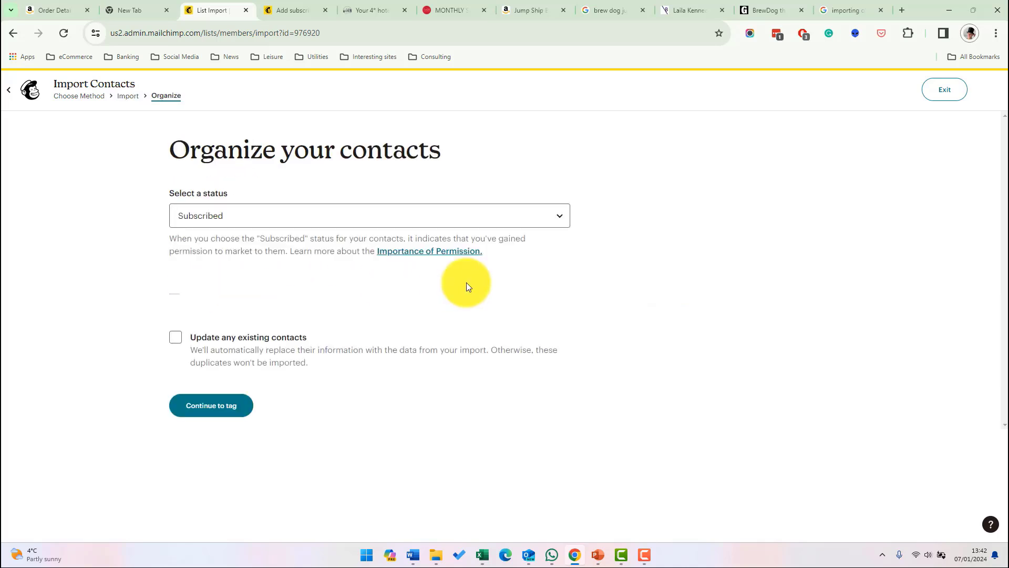
{"action": "left_click", "coordinate": [239, 225]}
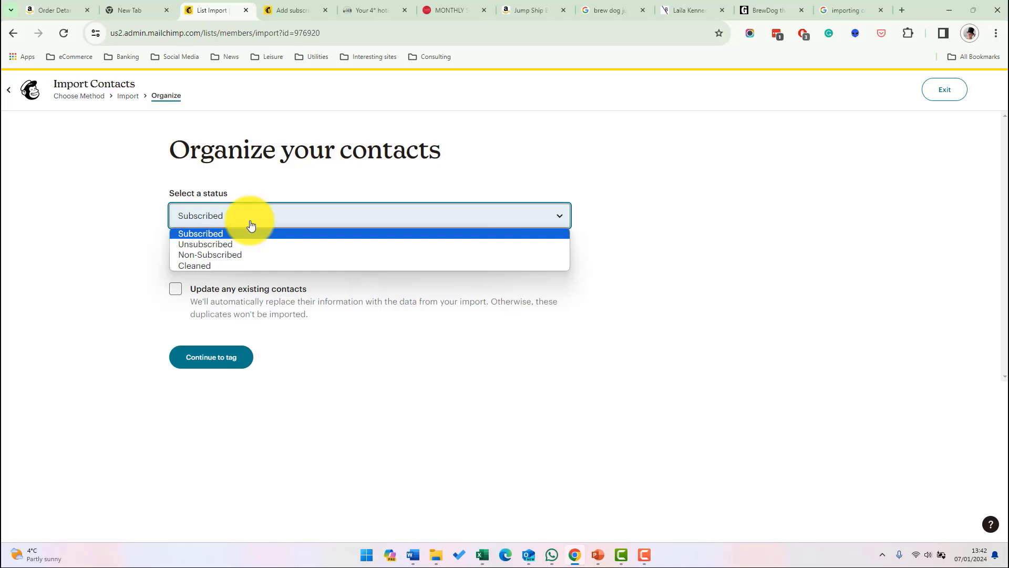
{"action": "left_click", "coordinate": [338, 193]}
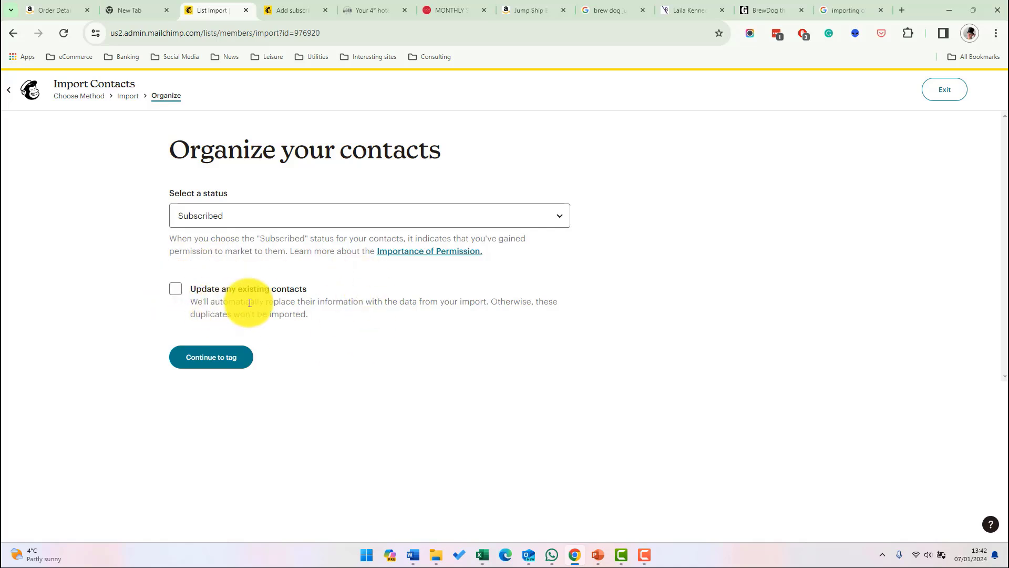
{"action": "left_click", "coordinate": [214, 362]}
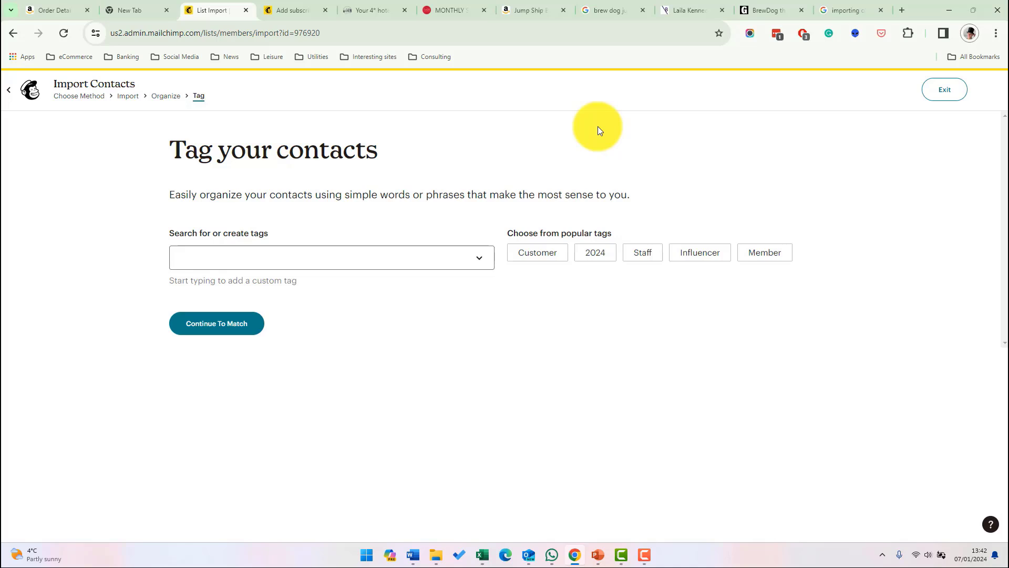
Tag the import with a new 'Test' tag and continue to column matching
{"action": "left_click", "coordinate": [387, 258]}
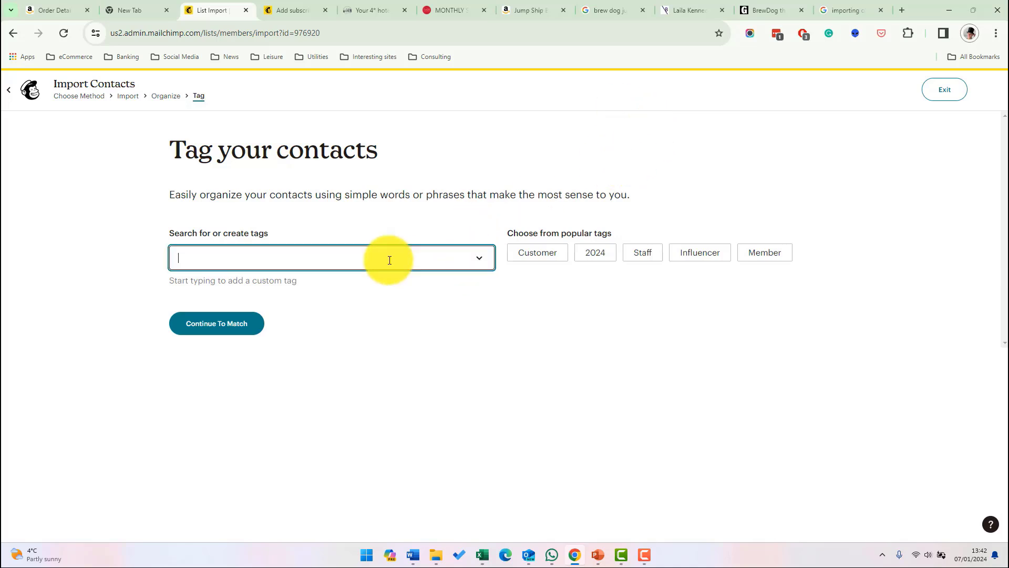
{"action": "type", "text": "Test"}
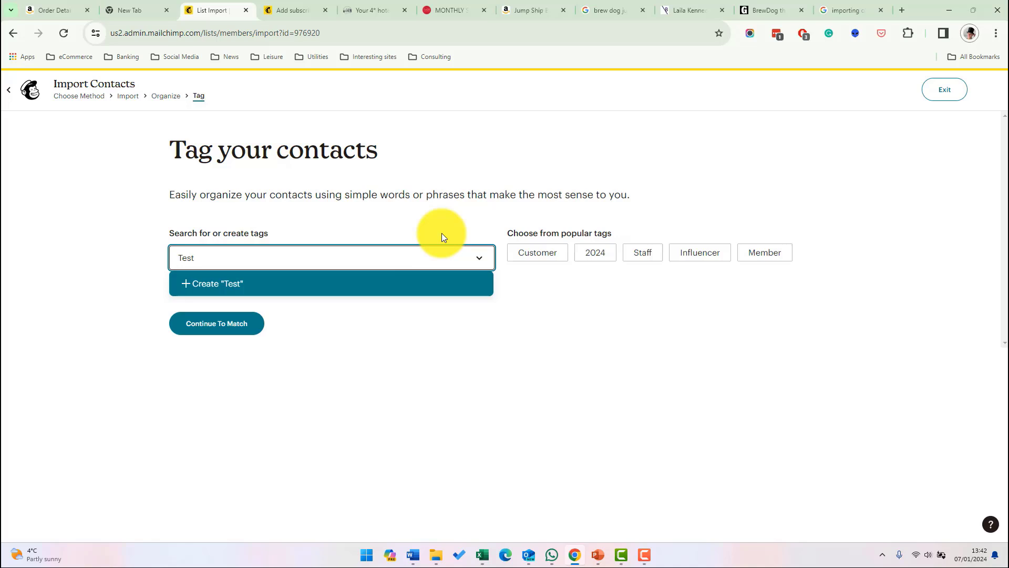
{"action": "left_click", "coordinate": [225, 282]}
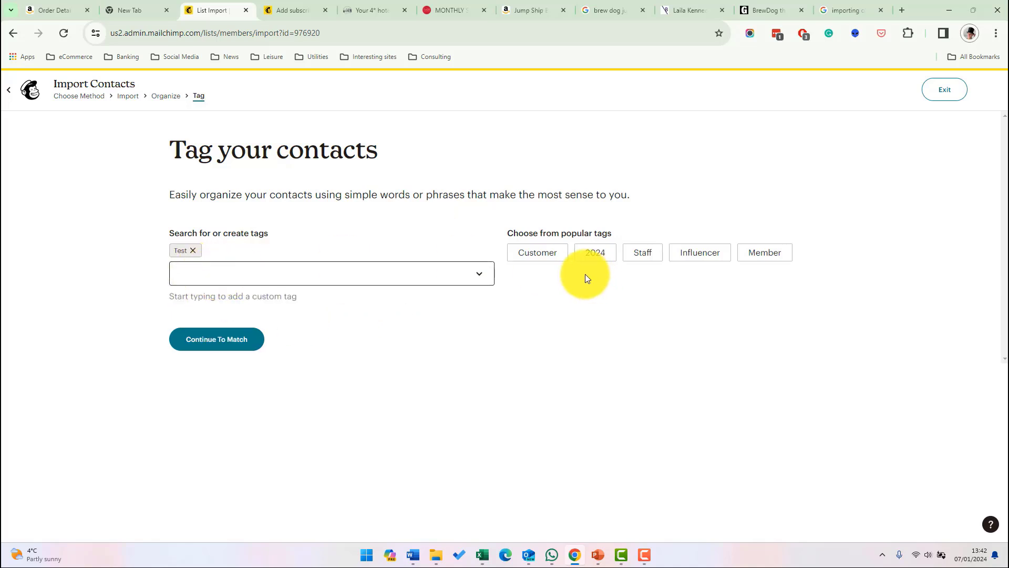
{"action": "left_click", "coordinate": [398, 277]}
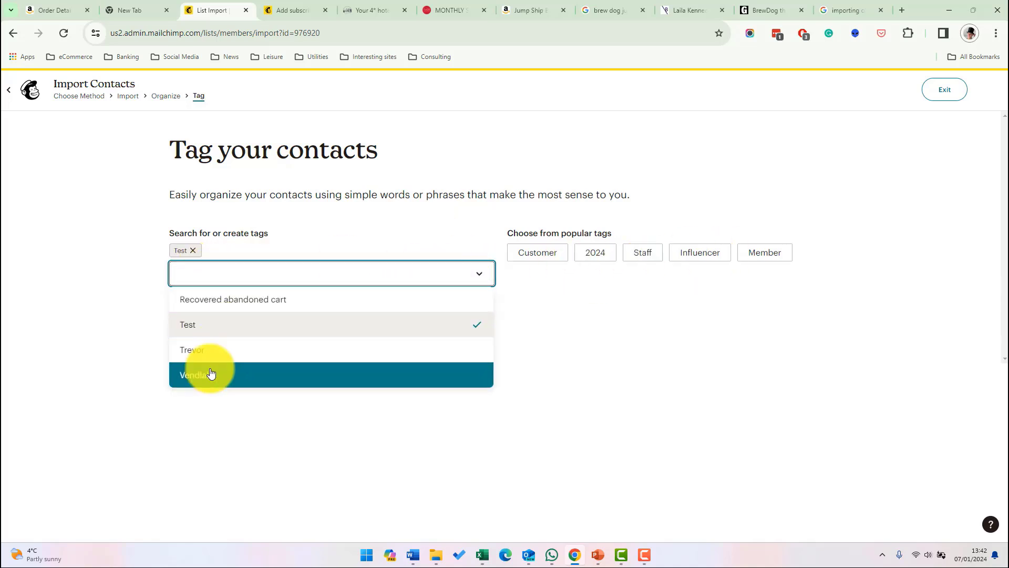
{"action": "left_click", "coordinate": [557, 376]}
{"action": "left_click", "coordinate": [230, 346]}
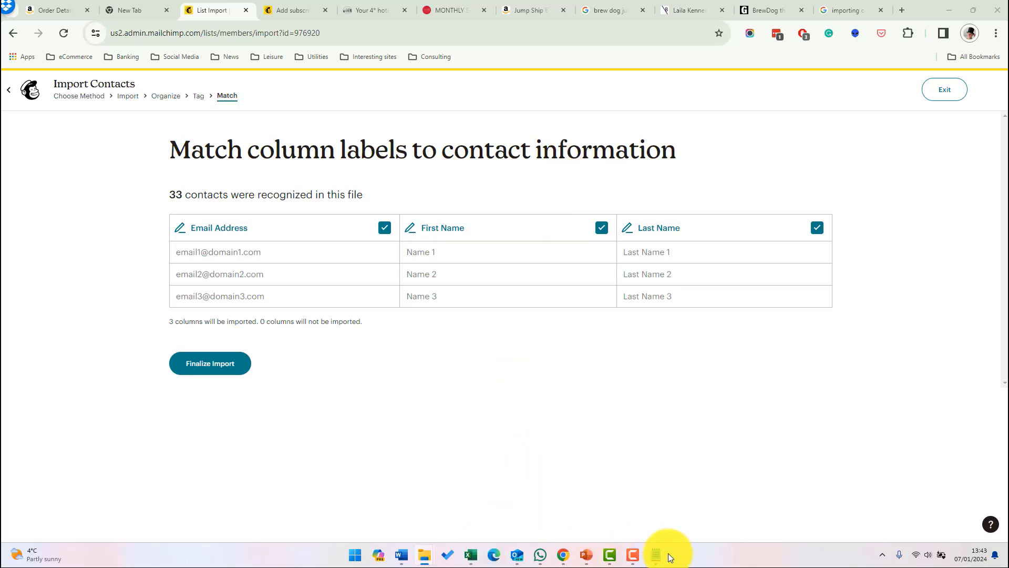
Review the contact CSV in Excel, selecting the Email header in cell A1
{"action": "left_click", "coordinate": [473, 554]}
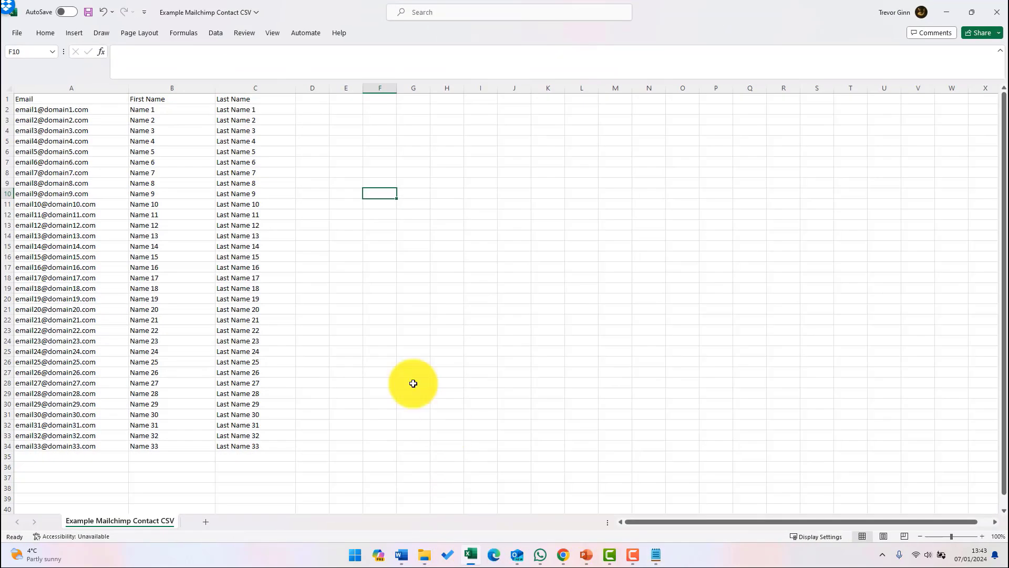
{"action": "left_click", "coordinate": [166, 205]}
{"action": "left_click", "coordinate": [82, 114]}
{"action": "left_click", "coordinate": [56, 98]}
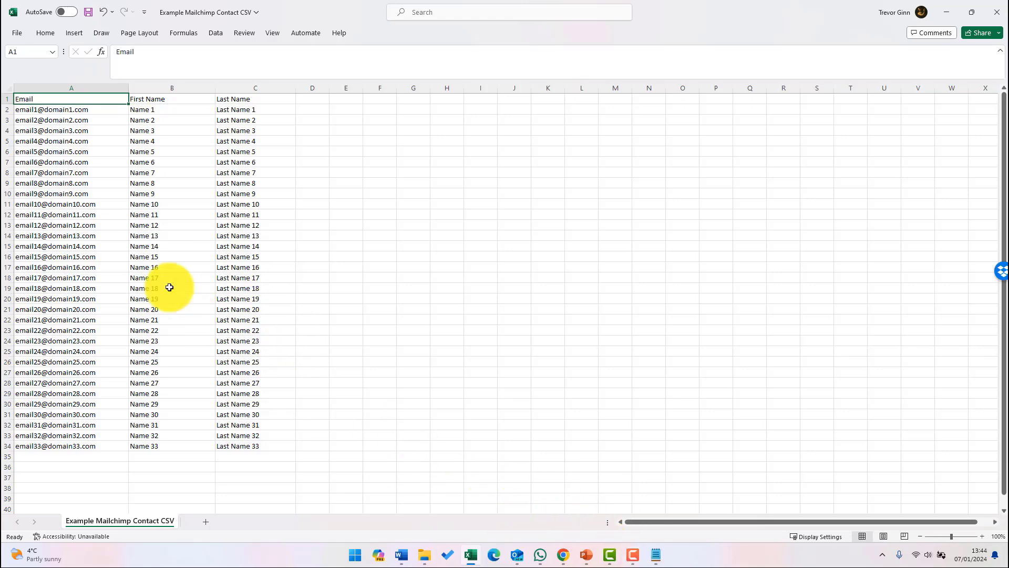
Show the CSV's raw comma-separated text in Notepad and minimise Excel
{"action": "left_click", "coordinate": [654, 556]}
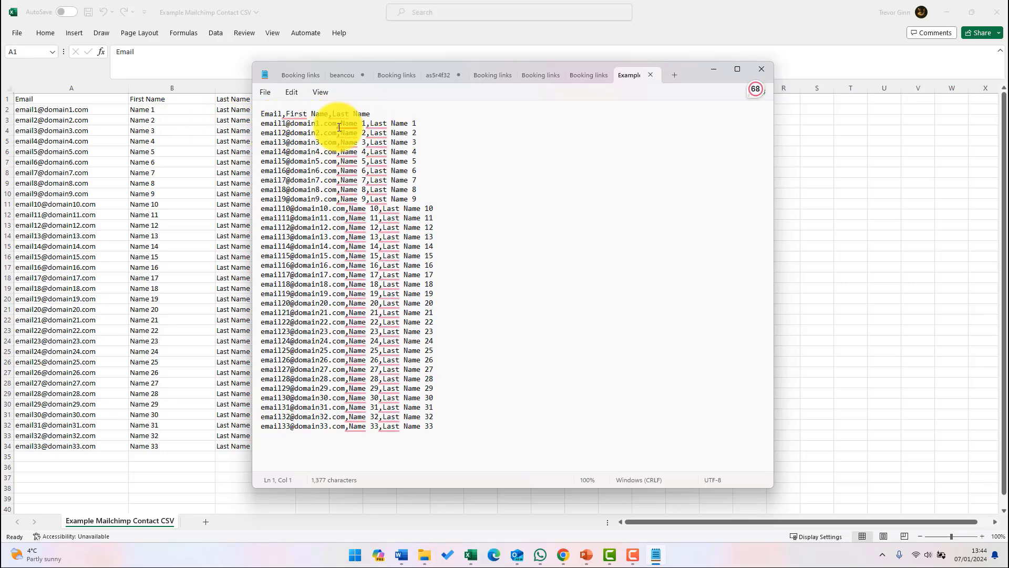
{"action": "mouse_move", "coordinate": [374, 126]}
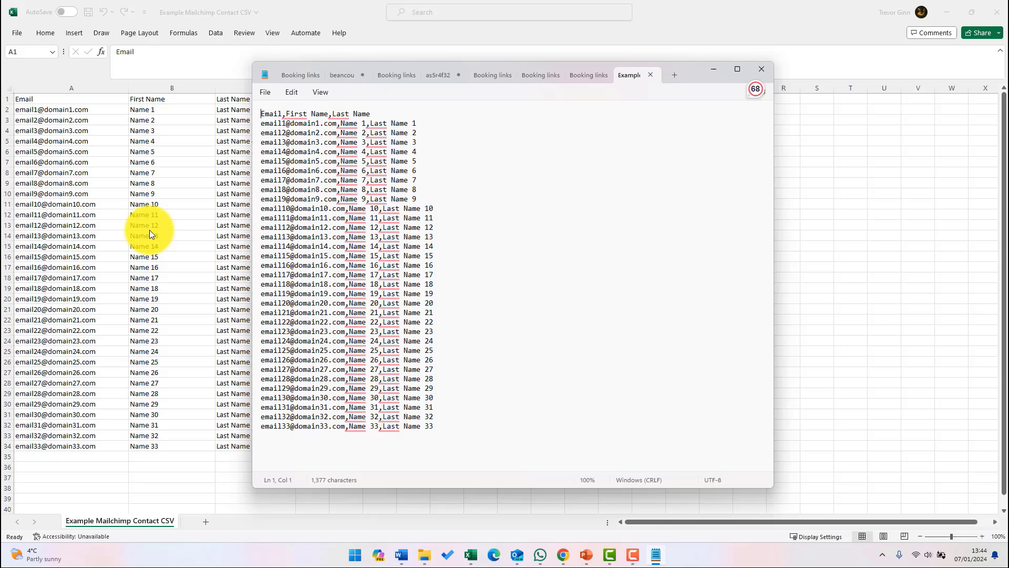
{"action": "left_click", "coordinate": [189, 195]}
{"action": "left_click", "coordinate": [947, 11]}
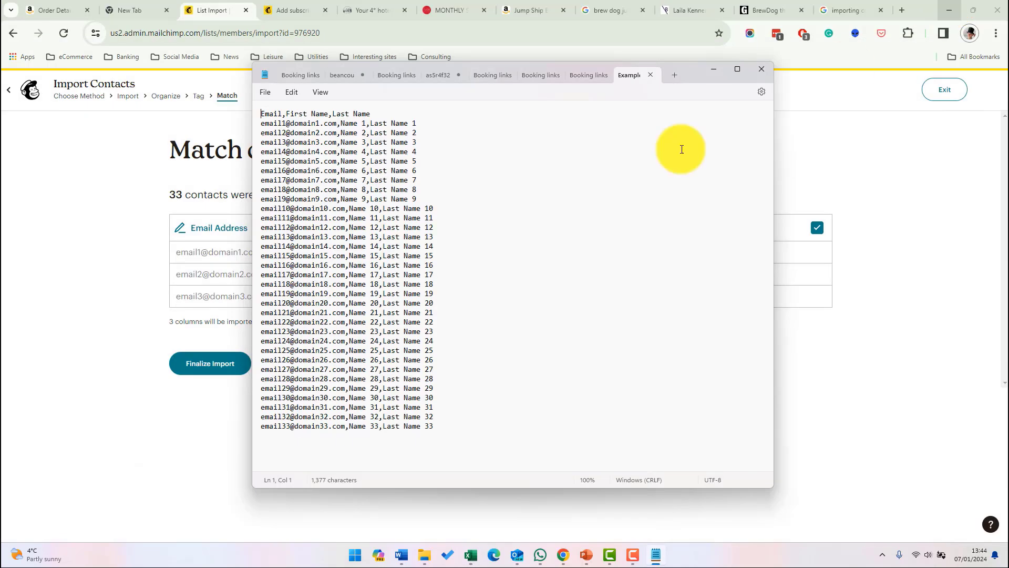
Finalize and complete importing the 33 contacts into Vendlab.com, then view all contacts
{"action": "left_click", "coordinate": [200, 237]}
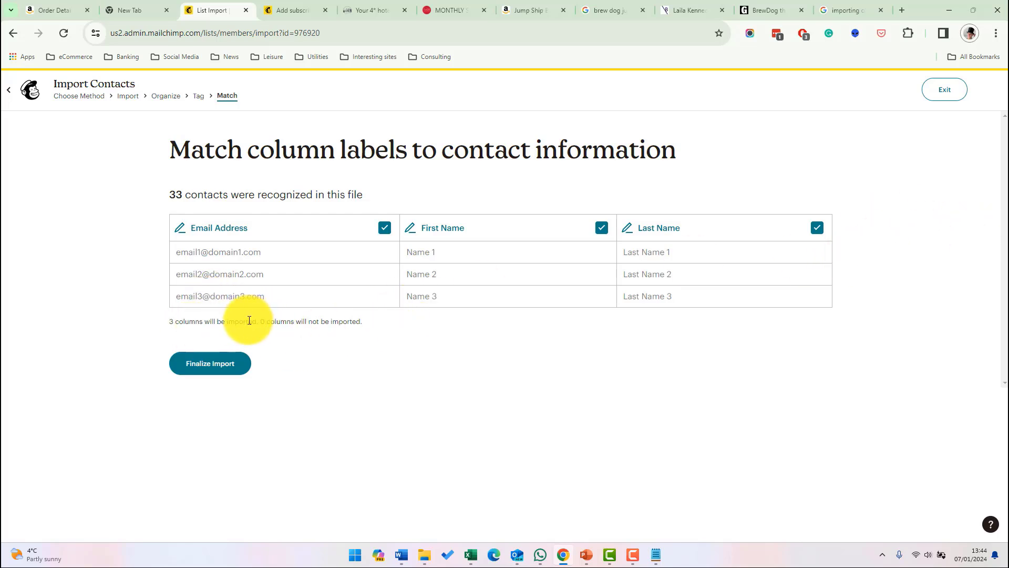
{"action": "left_click", "coordinate": [215, 368]}
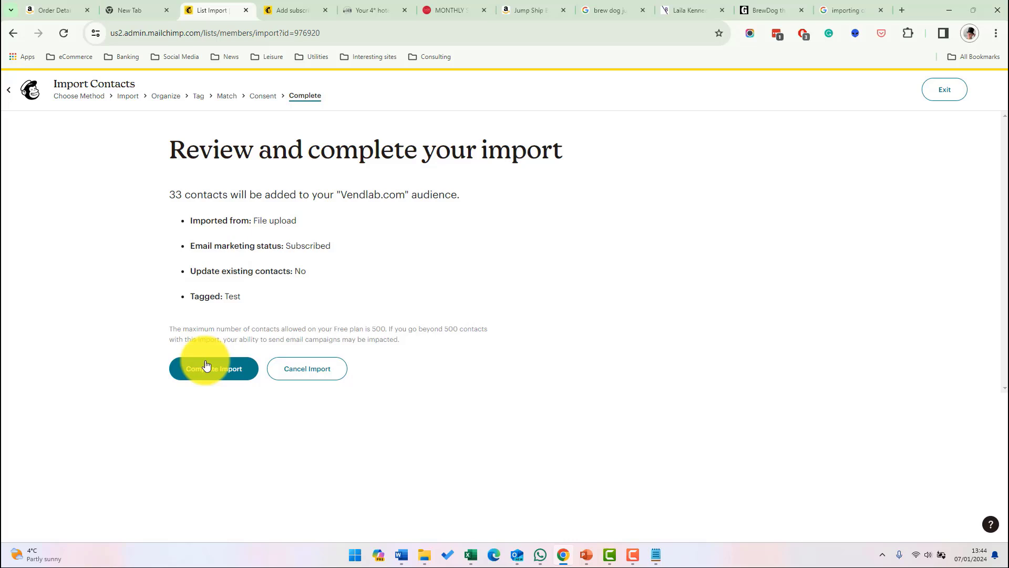
{"action": "left_click", "coordinate": [218, 374]}
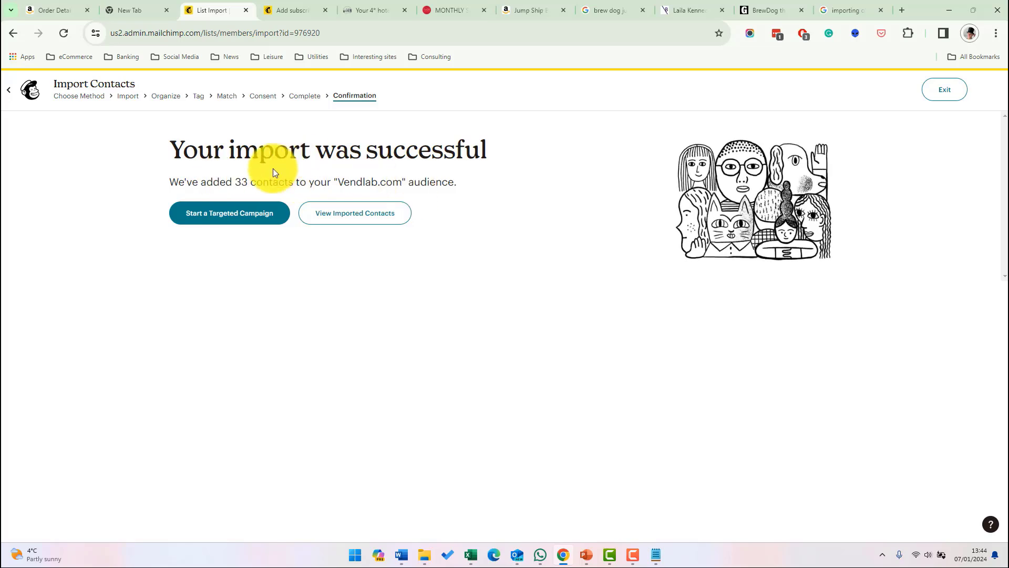
{"action": "left_click", "coordinate": [9, 90]}
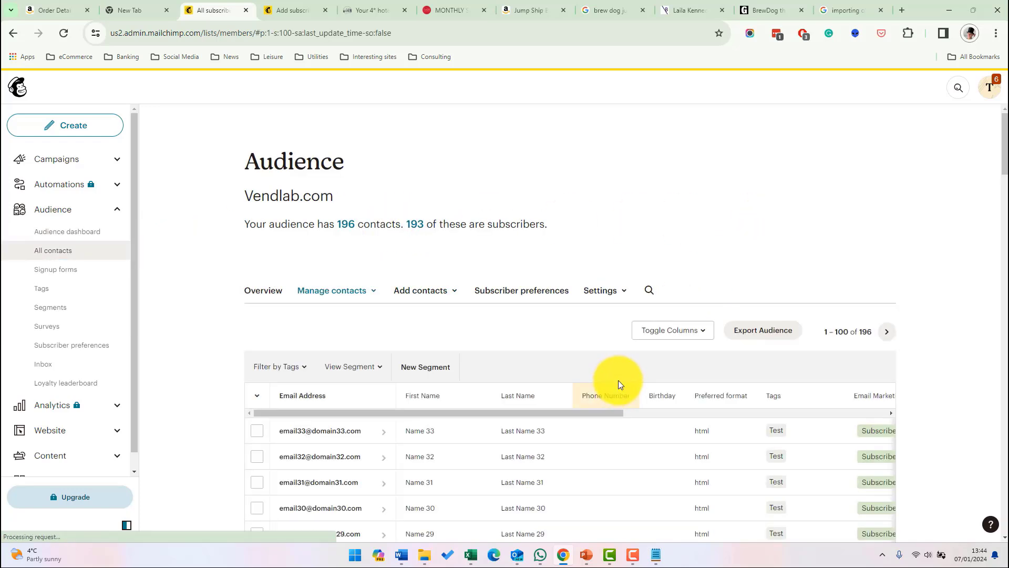
{"action": "scroll", "coordinate": [399, 449], "scroll_direction": "down", "scroll_amount": 3}
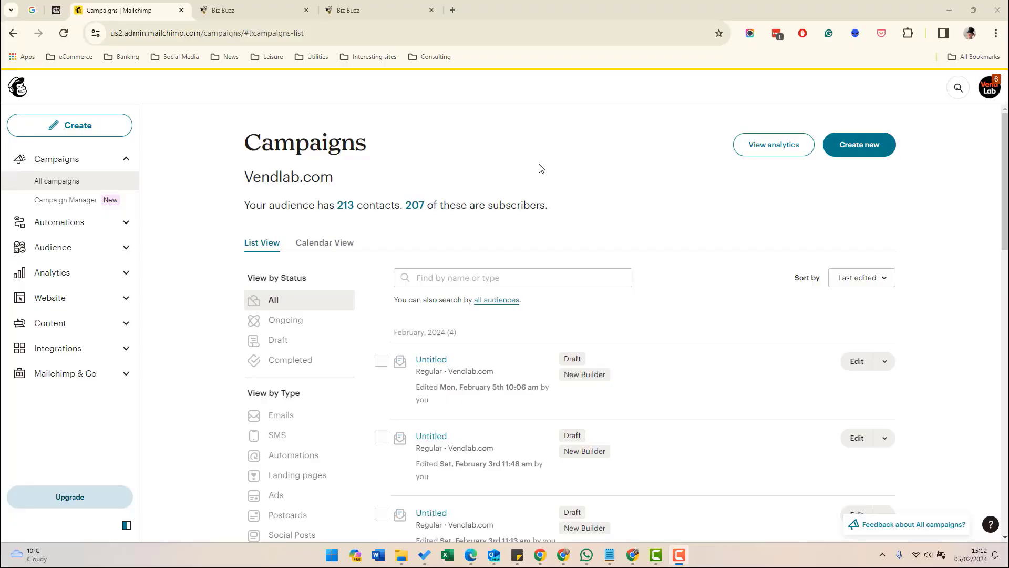
Create a new regular email campaign from the blank Start from scratch template
{"action": "left_click", "coordinate": [56, 184]}
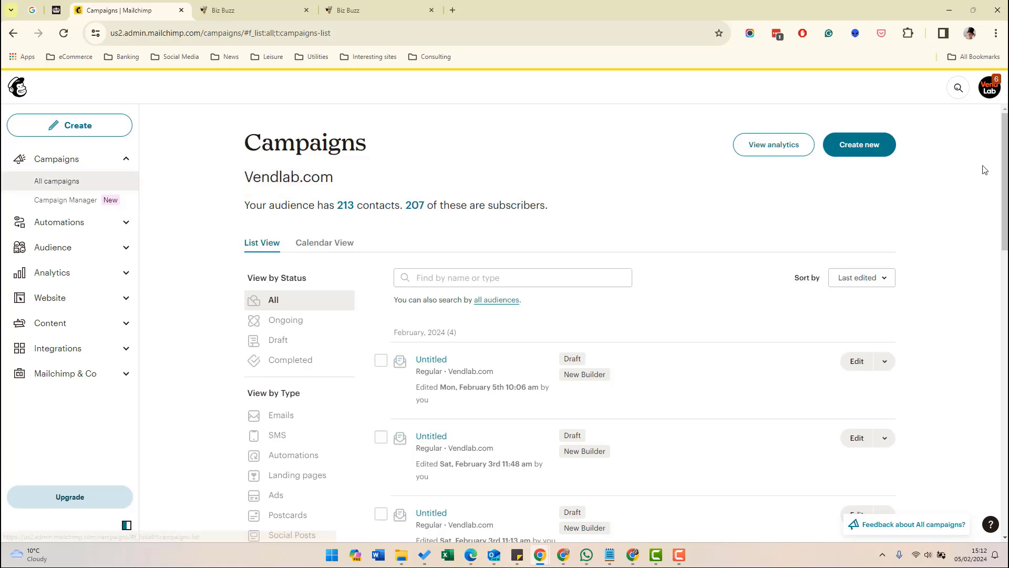
{"action": "left_click", "coordinate": [855, 149]}
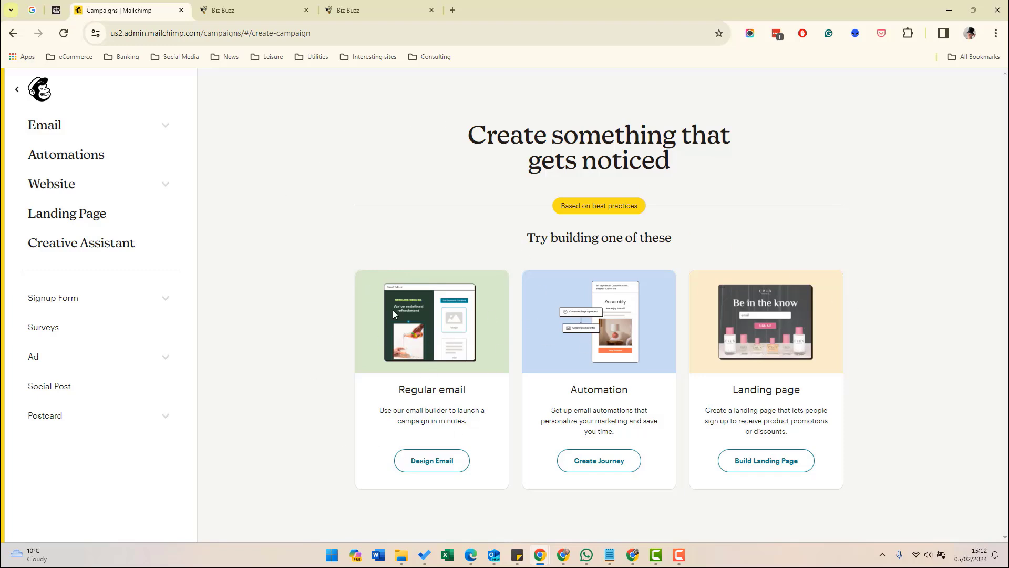
{"action": "left_click", "coordinate": [424, 460]}
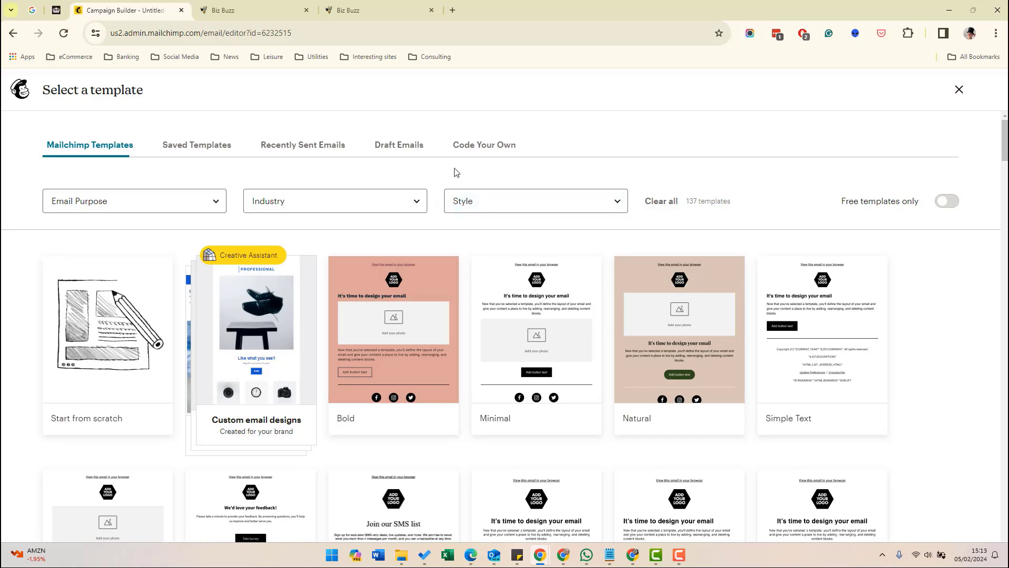
{"action": "scroll", "coordinate": [531, 126], "scroll_direction": "down", "scroll_amount": 4}
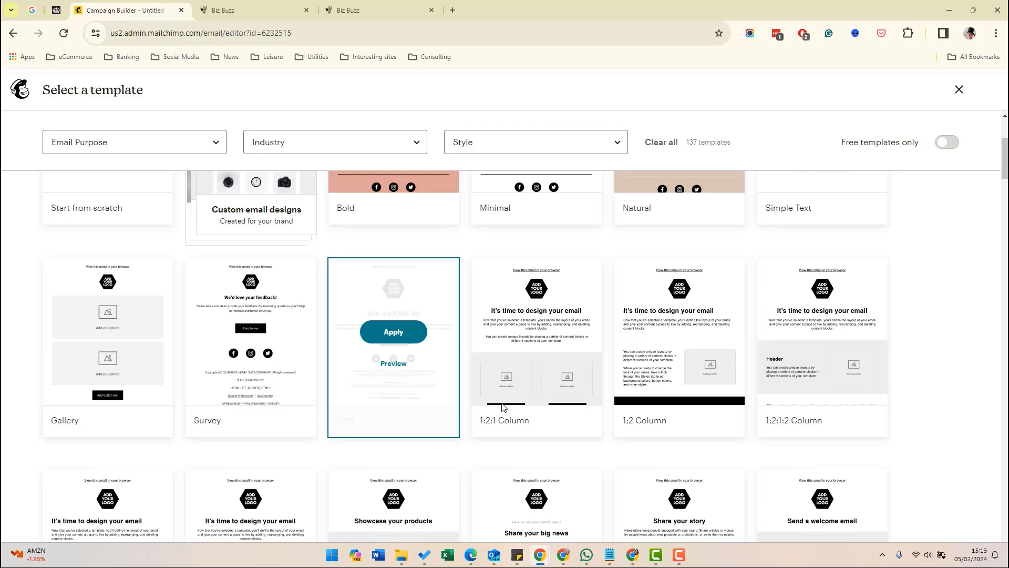
{"action": "scroll", "coordinate": [521, 399], "scroll_direction": "down", "scroll_amount": 3}
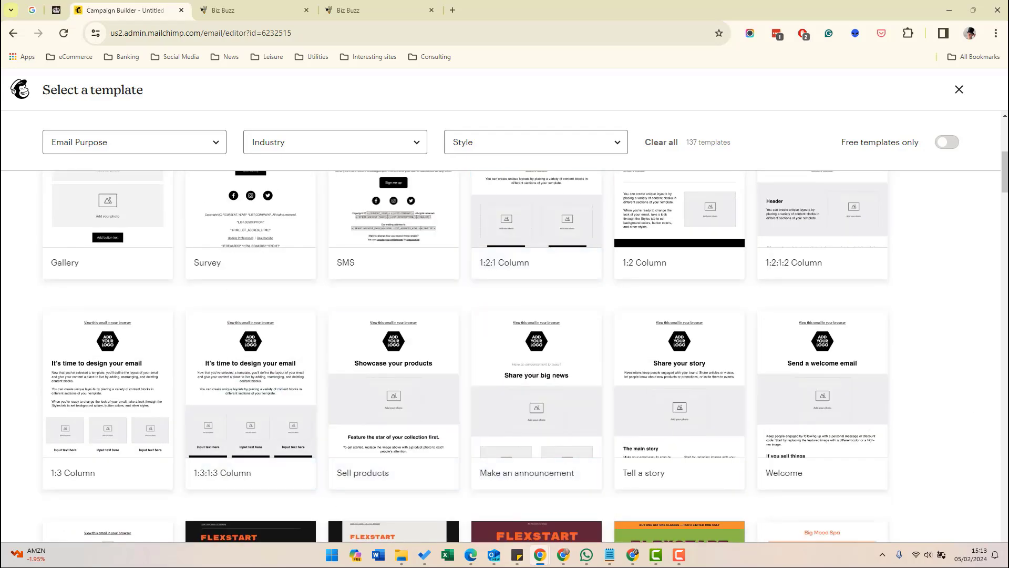
{"action": "scroll", "coordinate": [587, 122], "scroll_direction": "up", "scroll_amount": 7}
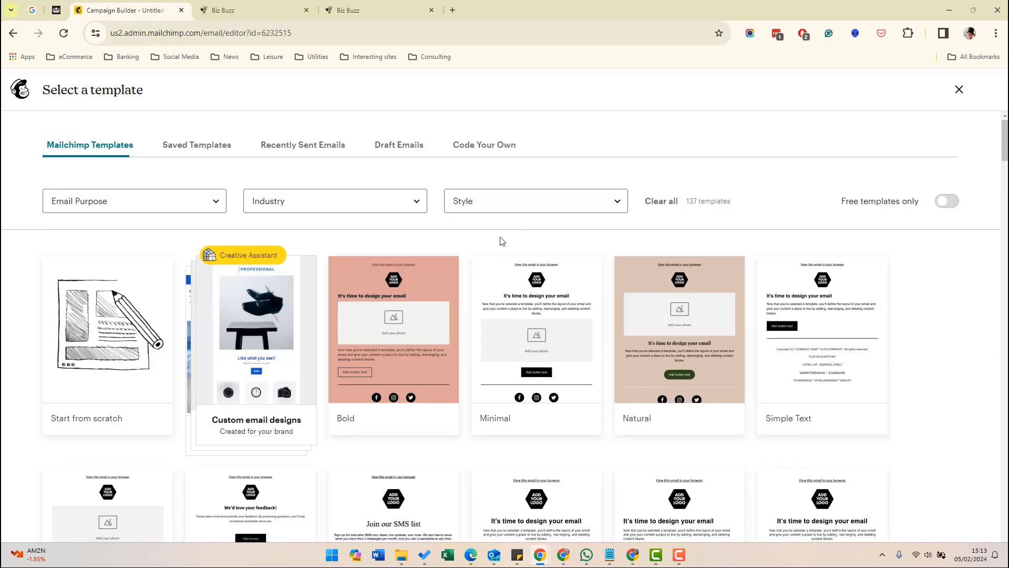
{"action": "left_click", "coordinate": [106, 347]}
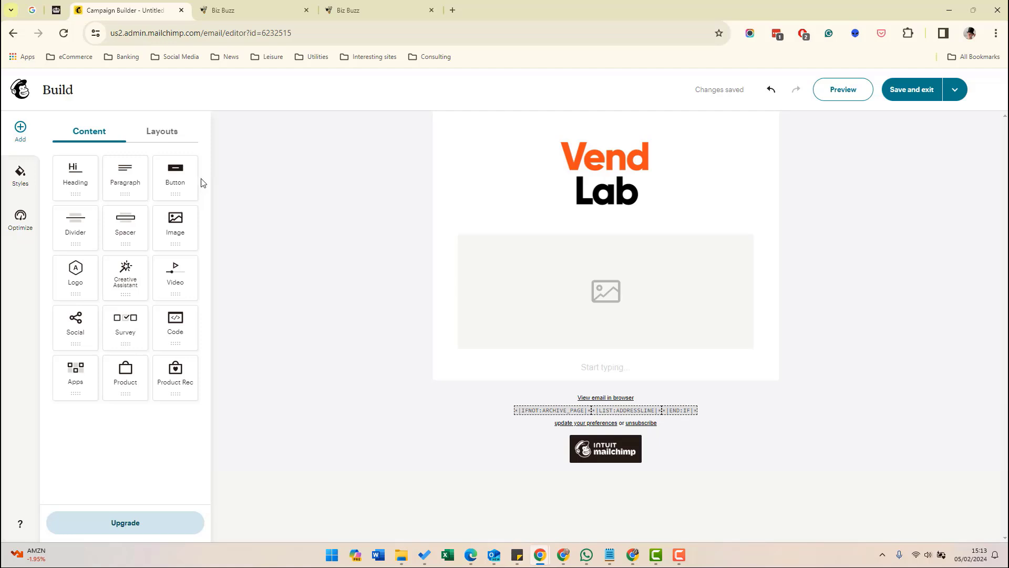
Add a Heading block under the logo reading 'Get Ready for Mothers Day!'
{"action": "left_click_drag", "start_coordinate": [69, 189], "coordinate": [536, 245]}
{"action": "type", "text": "H"}
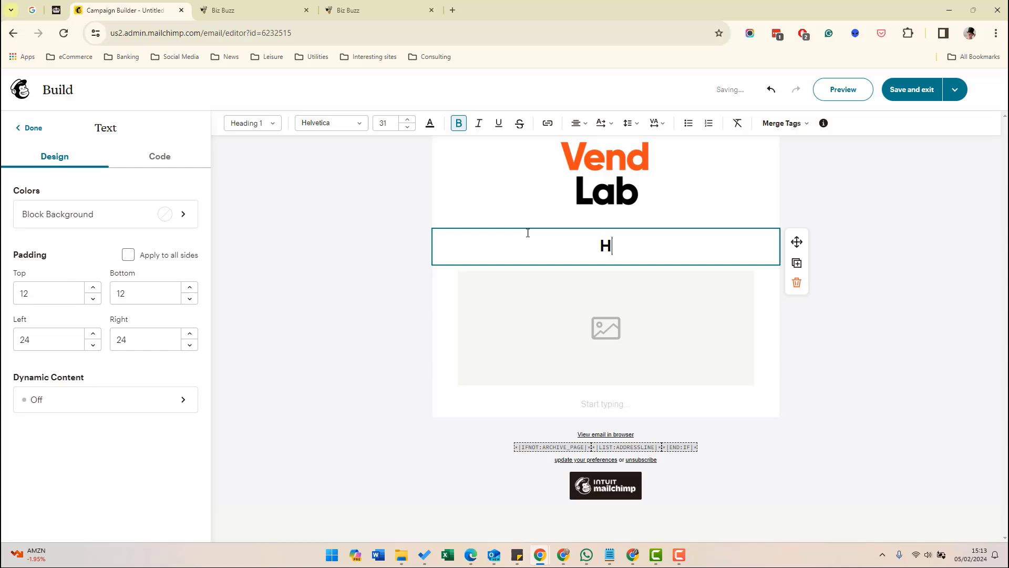
{"action": "key", "text": "BackSpace"}
{"action": "type", "text": "Get Ready for Mothers Day!"}
{"action": "left_click", "coordinate": [339, 287]}
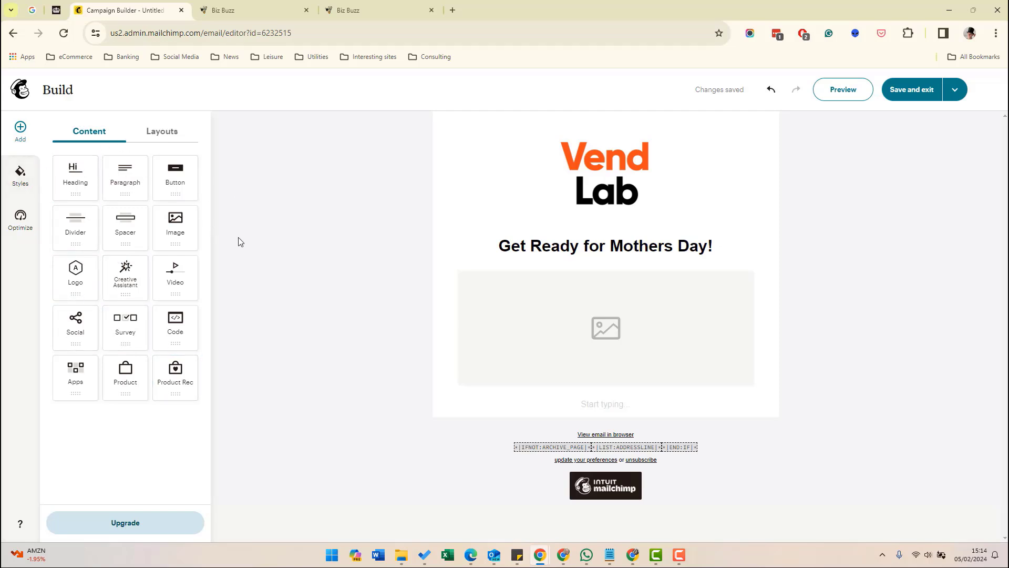
Insert an Image block under the heading with the uploaded flower photo
{"action": "left_click_drag", "start_coordinate": [180, 218], "coordinate": [608, 293]}
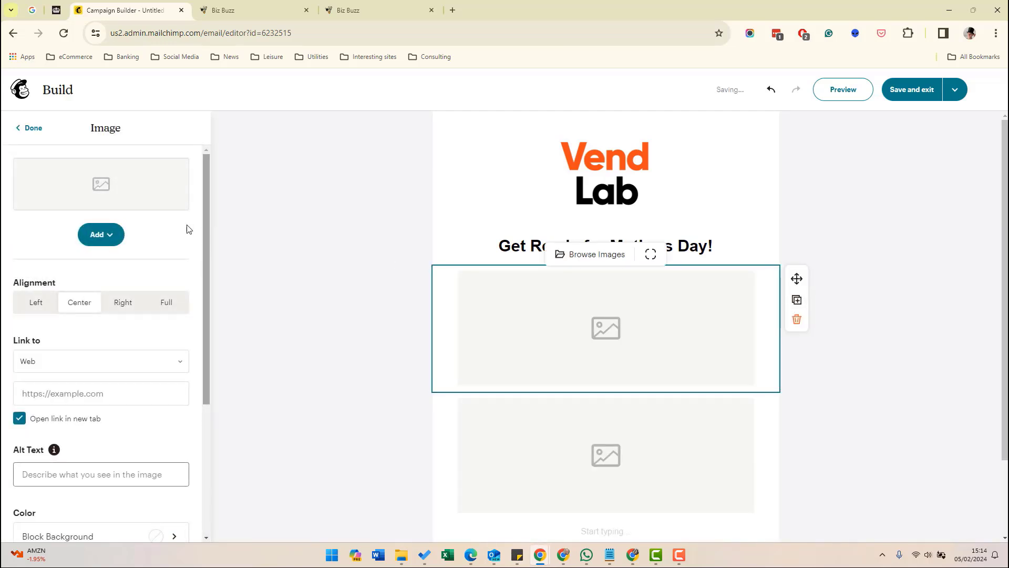
{"action": "left_click", "coordinate": [99, 235]}
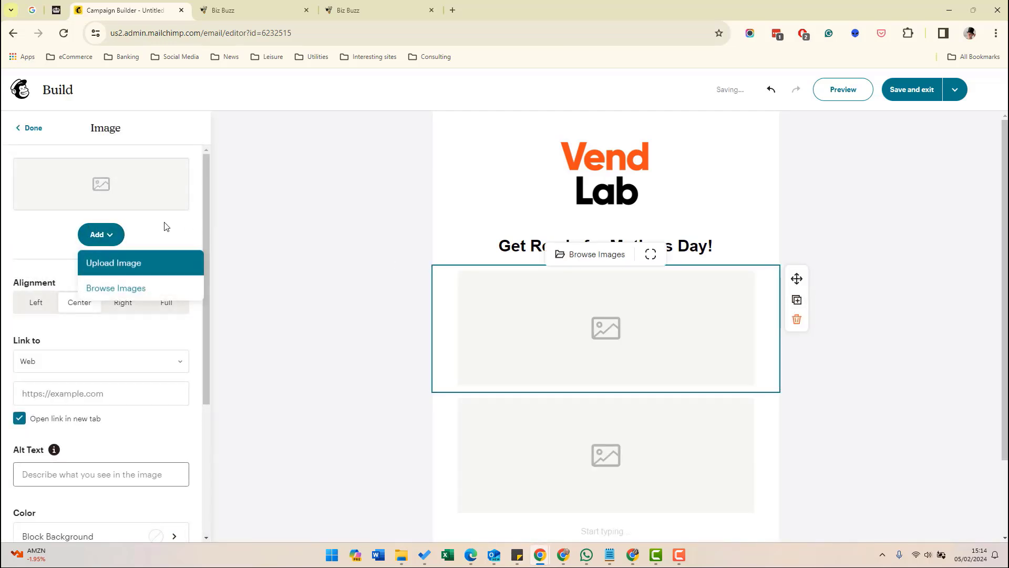
{"action": "left_click", "coordinate": [136, 264]}
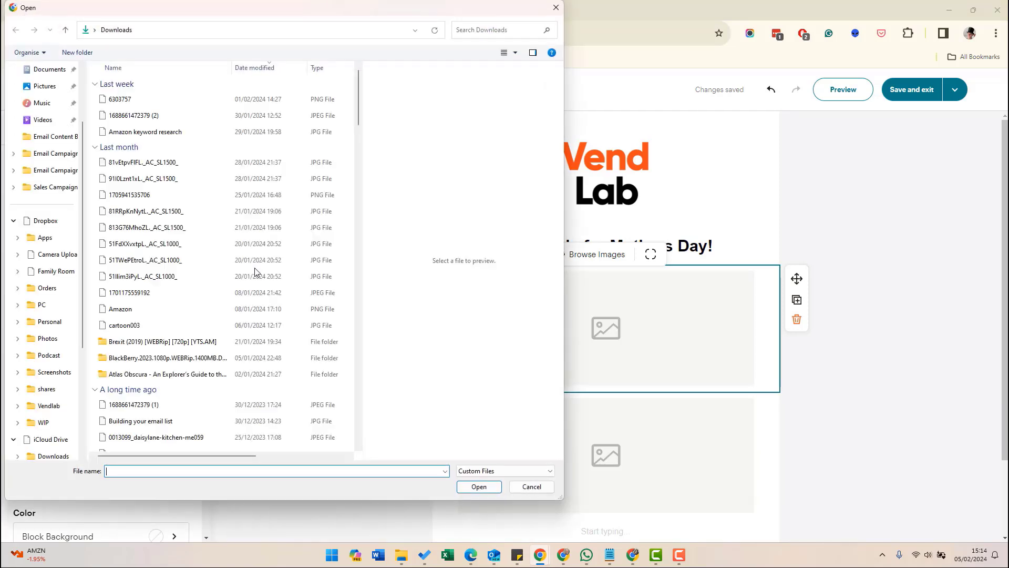
{"action": "double_click", "coordinate": [168, 149]}
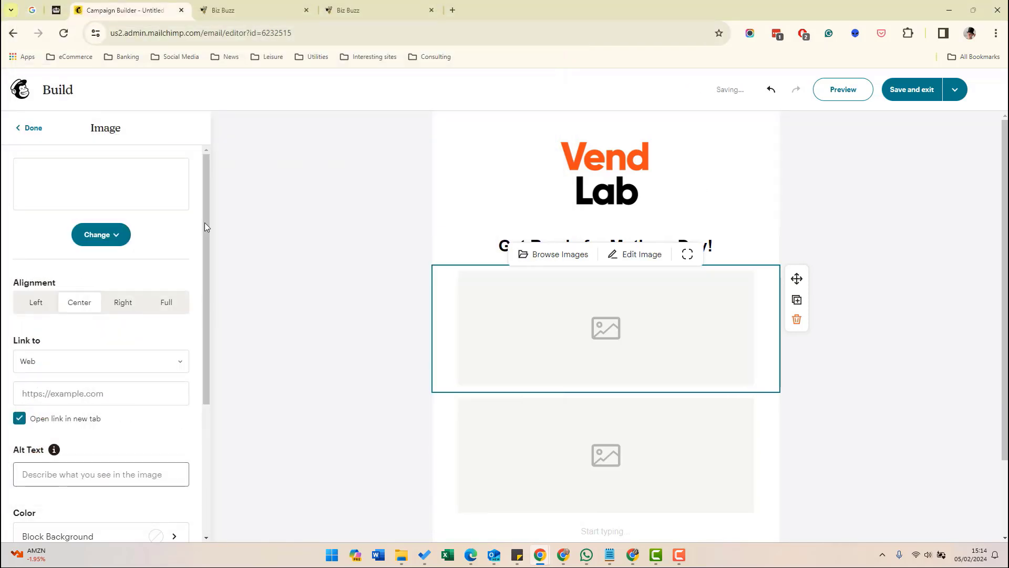
{"action": "left_click", "coordinate": [365, 308]}
Add a Paragraph block below with the pasted Mother's Day flowers sentence
{"action": "scroll", "coordinate": [366, 336], "scroll_direction": "down", "scroll_amount": 2}
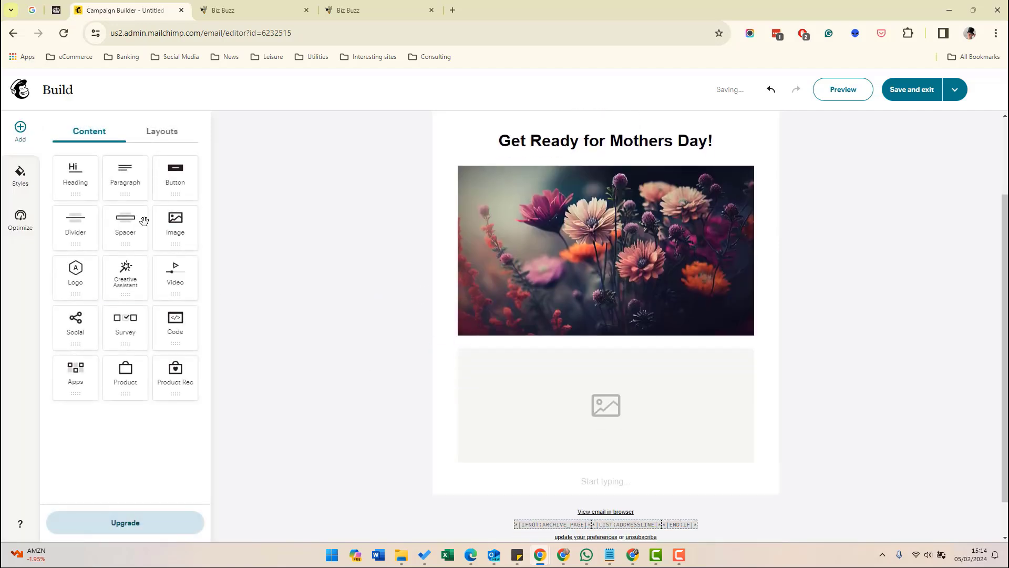
{"action": "left_click_drag", "start_coordinate": [125, 179], "coordinate": [528, 362]}
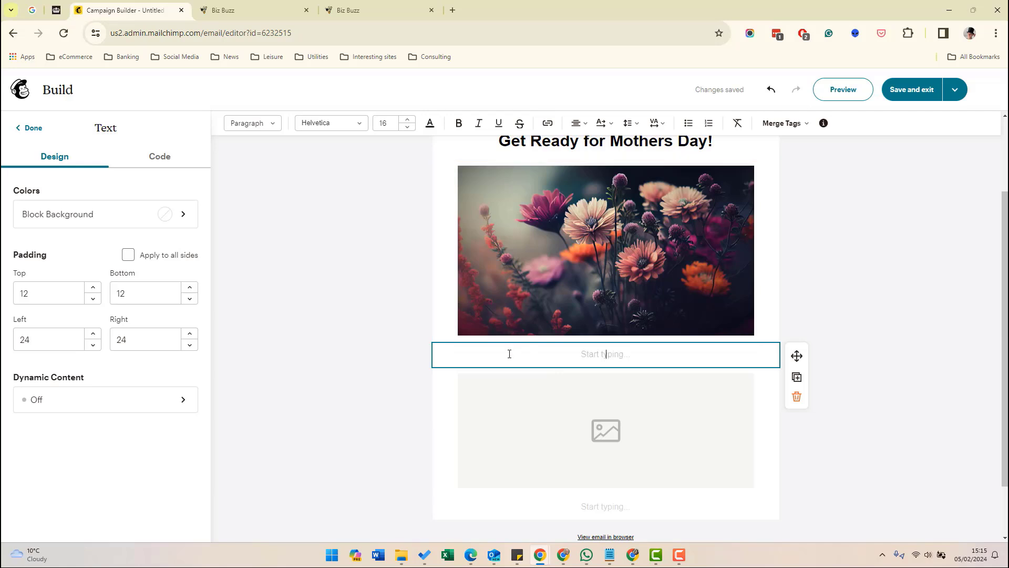
{"action": "type", "text": "Get your great Mother's Day flowers from Trevor's Flowers"}
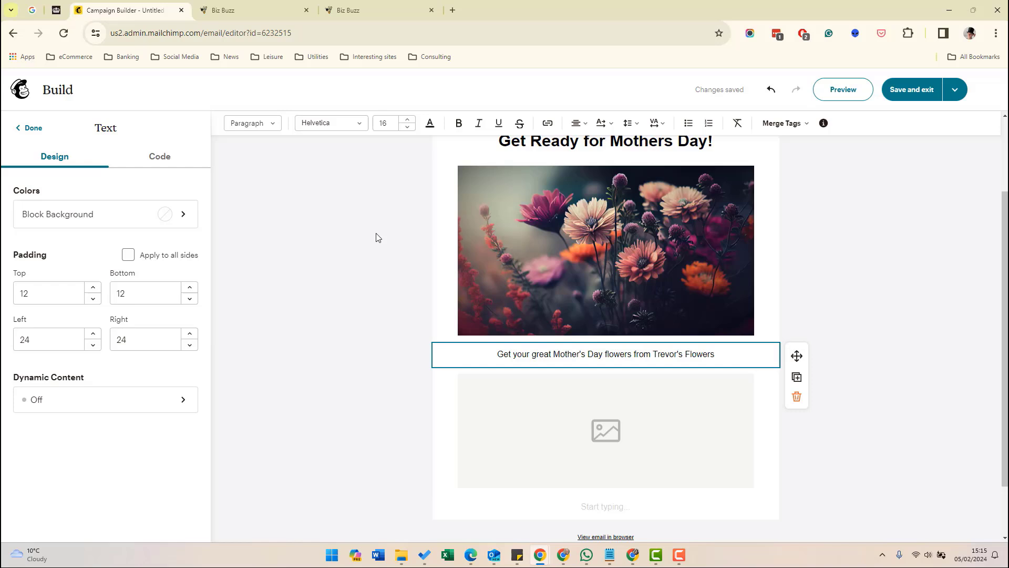
Give the flowers text block a #BE4646 red background
{"action": "left_click", "coordinate": [184, 217]}
{"action": "left_click", "coordinate": [117, 203]}
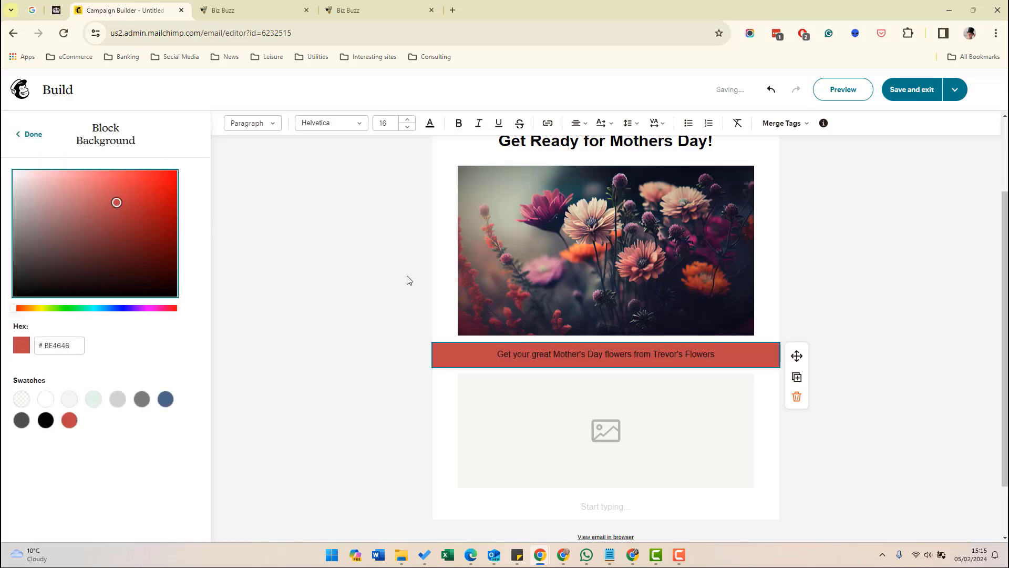
{"action": "left_click", "coordinate": [347, 265]}
Set the flower image block's background to #653737 and add a Button block below the text
{"action": "left_click", "coordinate": [451, 220]}
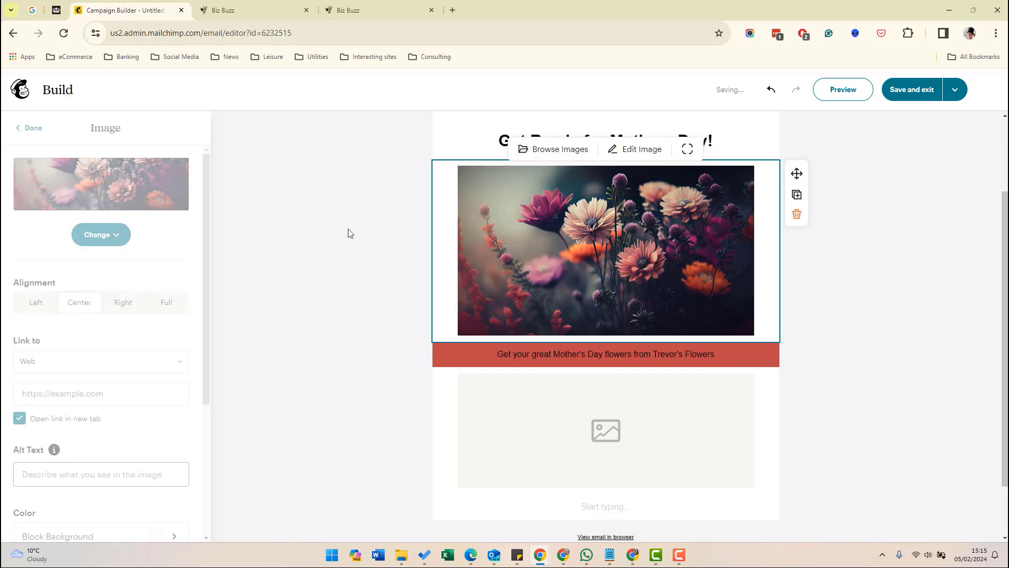
{"action": "scroll", "coordinate": [81, 345], "scroll_direction": "down", "scroll_amount": 2}
{"action": "scroll", "coordinate": [78, 340], "scroll_direction": "up", "scroll_amount": 2}
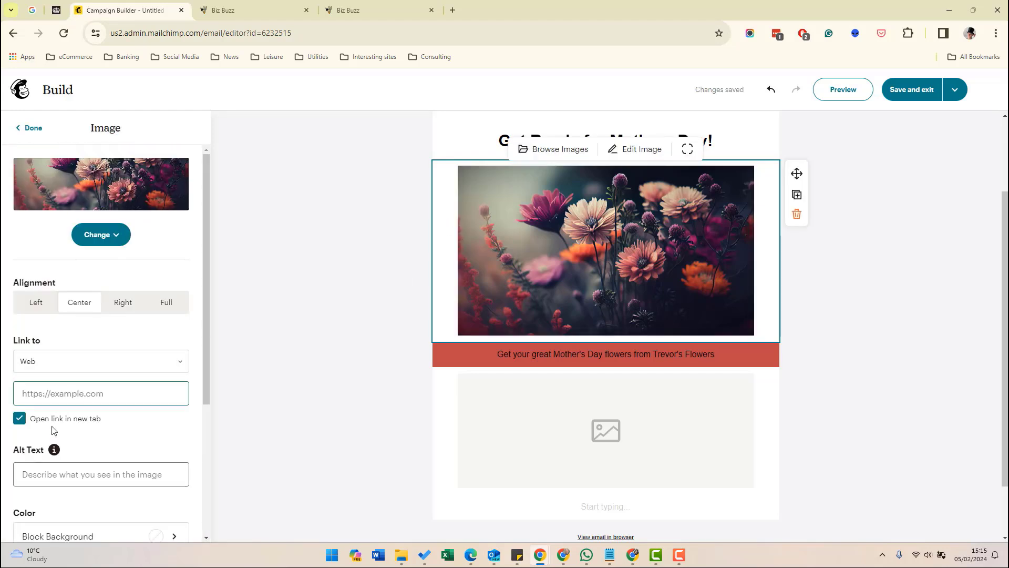
{"action": "scroll", "coordinate": [62, 427], "scroll_direction": "down", "scroll_amount": 4}
{"action": "left_click", "coordinate": [100, 336]}
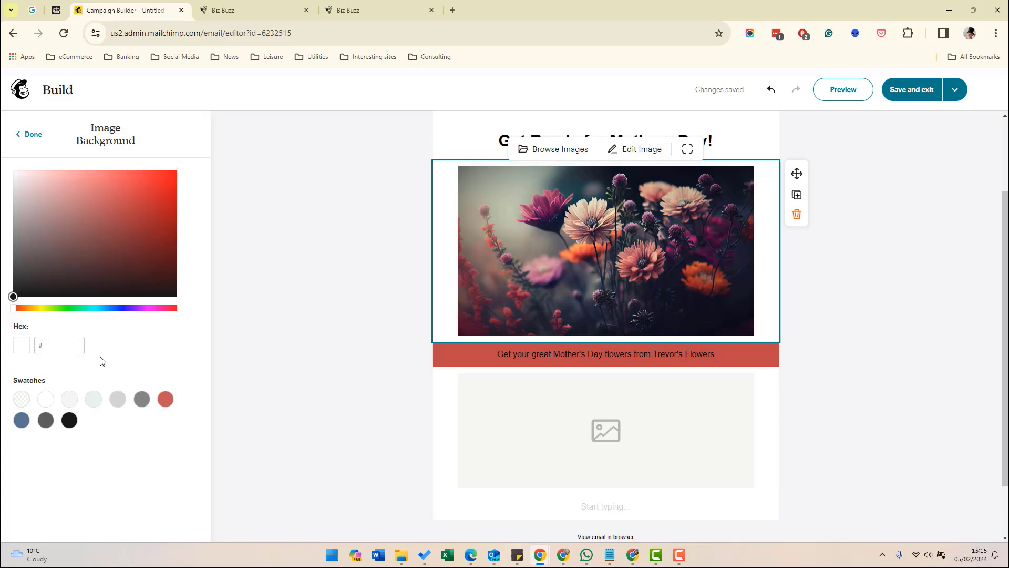
{"action": "left_click", "coordinate": [87, 246]}
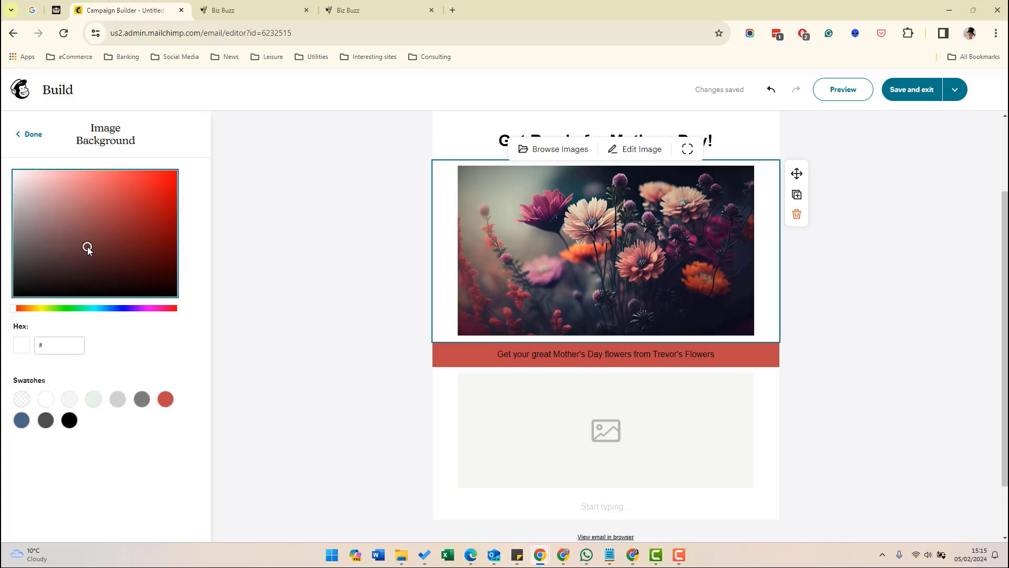
{"action": "left_click", "coordinate": [295, 329]}
{"action": "scroll", "coordinate": [281, 361], "scroll_direction": "up", "scroll_amount": 2}
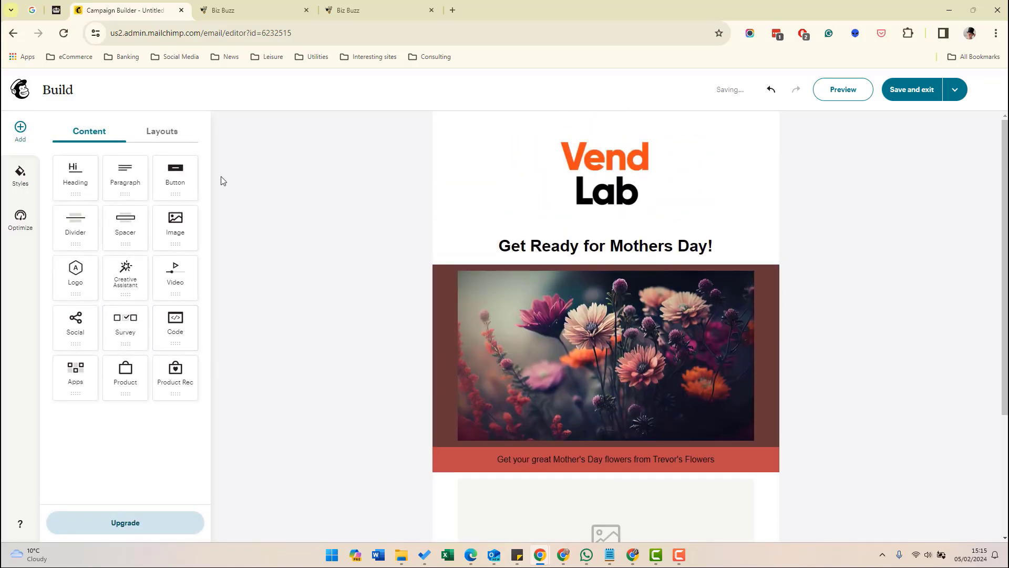
{"action": "scroll", "coordinate": [221, 342], "scroll_direction": "down", "scroll_amount": 3}
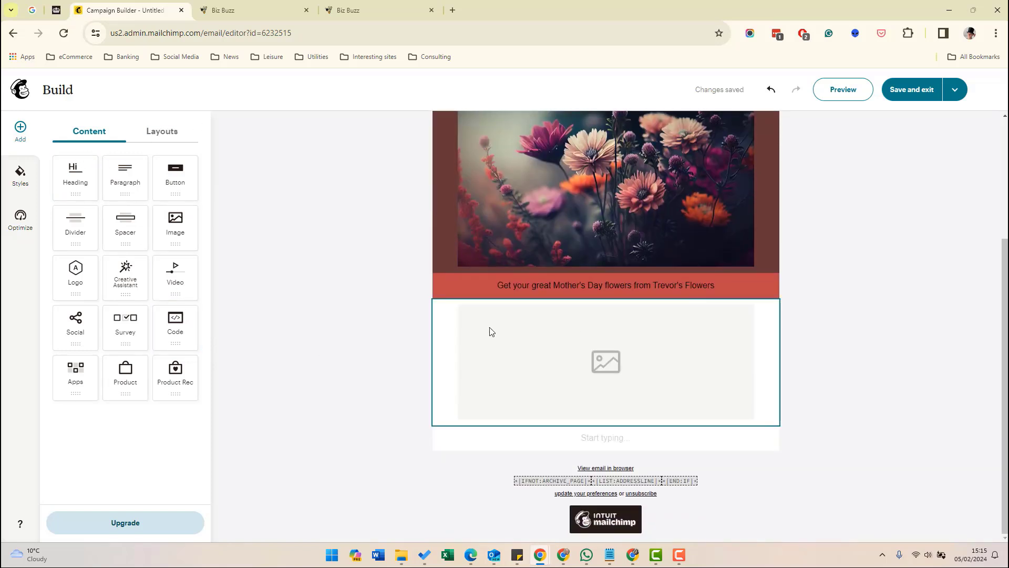
{"action": "left_click_drag", "start_coordinate": [182, 168], "coordinate": [622, 337]}
Replace the button's placeholder label with 'Shop now!'
{"action": "double_click", "coordinate": [598, 320]}
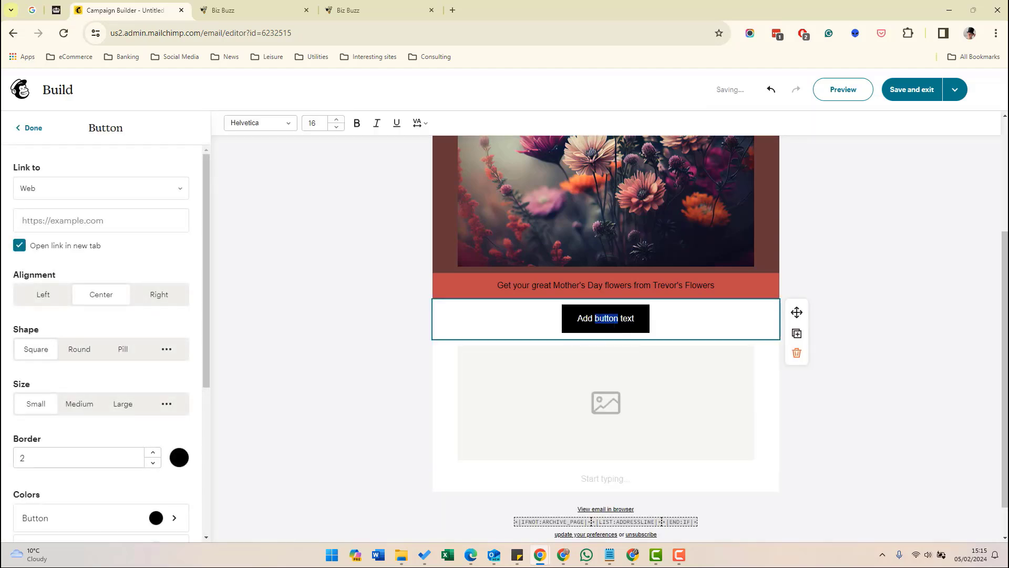
{"action": "double_click", "coordinate": [607, 318]}
{"action": "key", "text": "BackSpace"}
{"action": "triple_click", "coordinate": [598, 317]}
{"action": "key", "text": "BackSpace"}
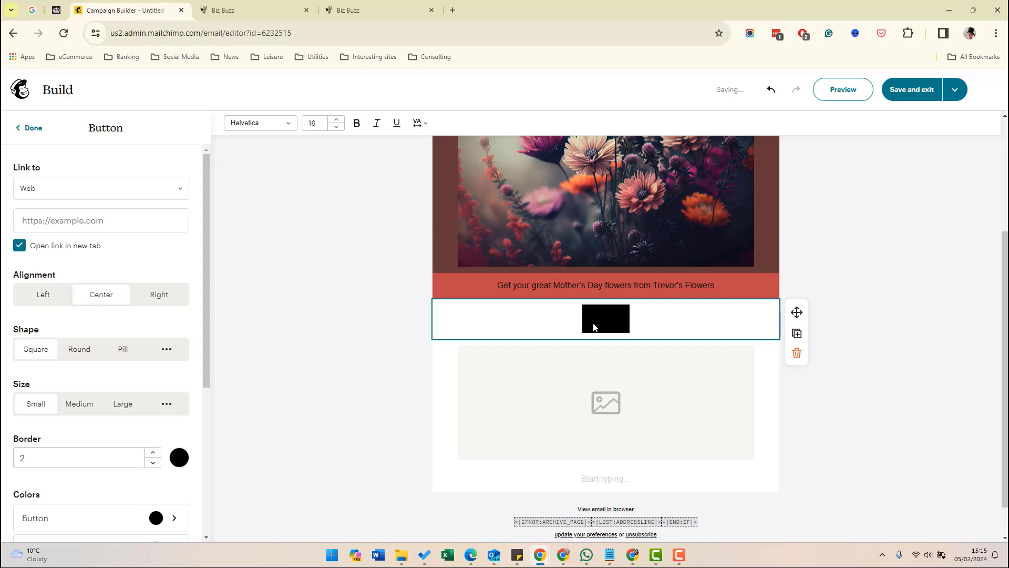
{"action": "type", "text": "Shop now!"}
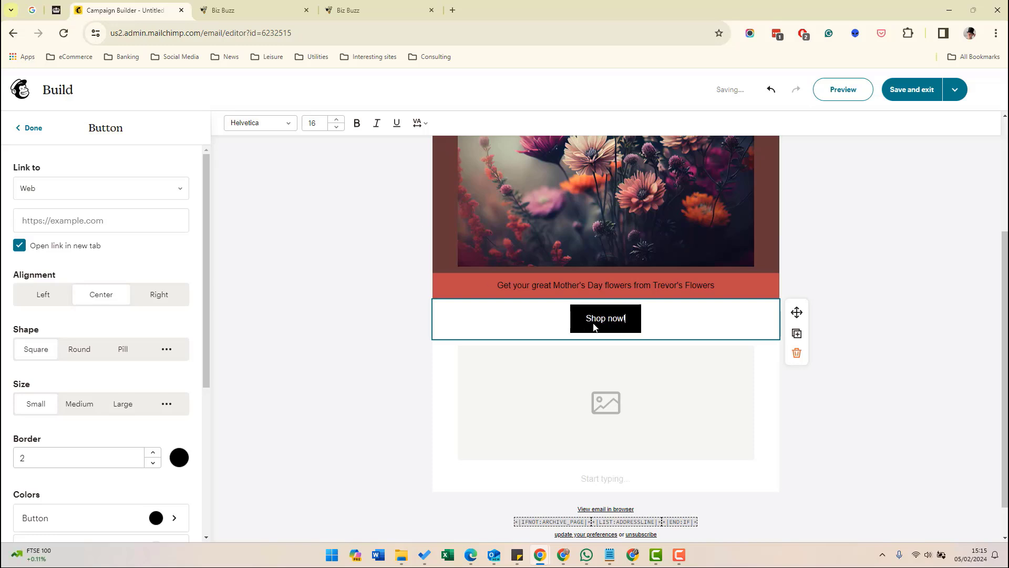
{"action": "left_click", "coordinate": [302, 339]}
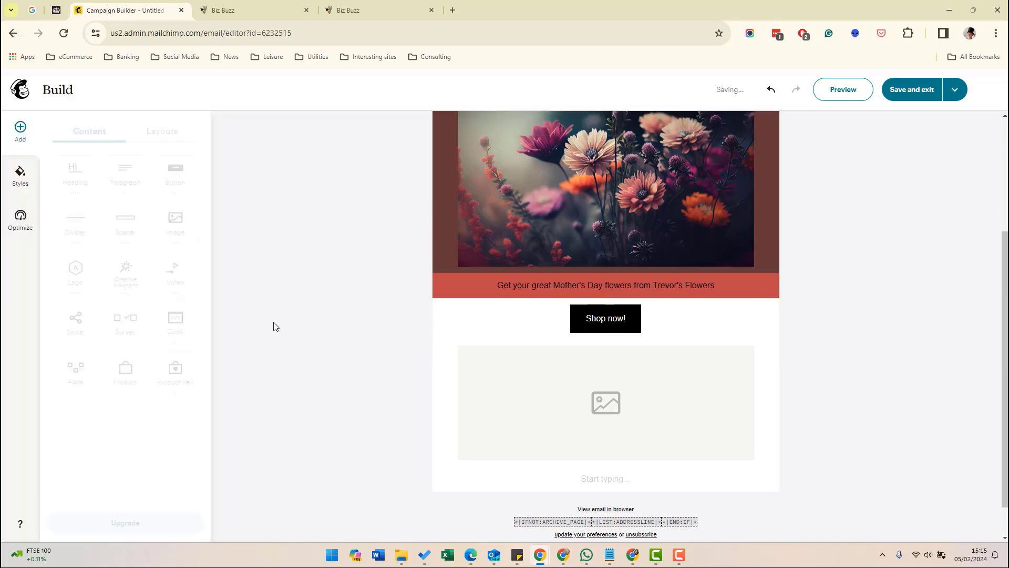
{"action": "left_click", "coordinate": [526, 318]}
{"action": "left_click", "coordinate": [87, 220]}
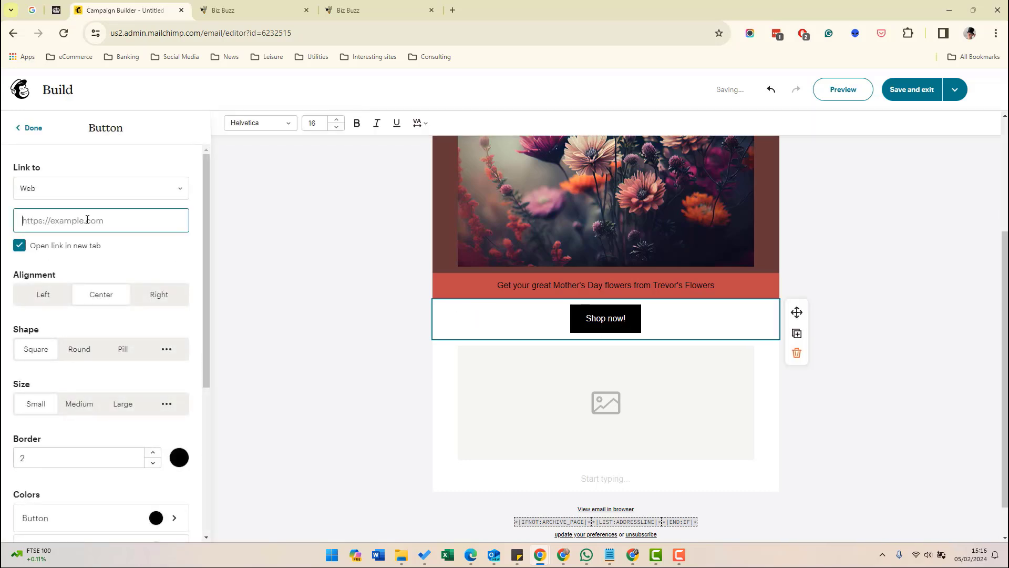
{"action": "type", "text": "http://www.vendlab.com"}
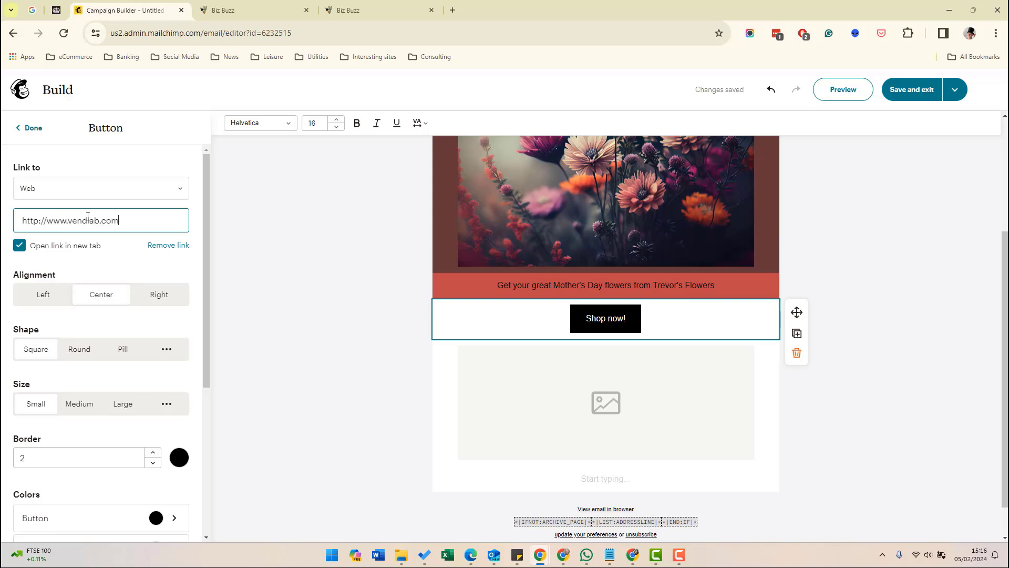
{"action": "scroll", "coordinate": [507, 320], "scroll_direction": "up", "scroll_amount": 3}
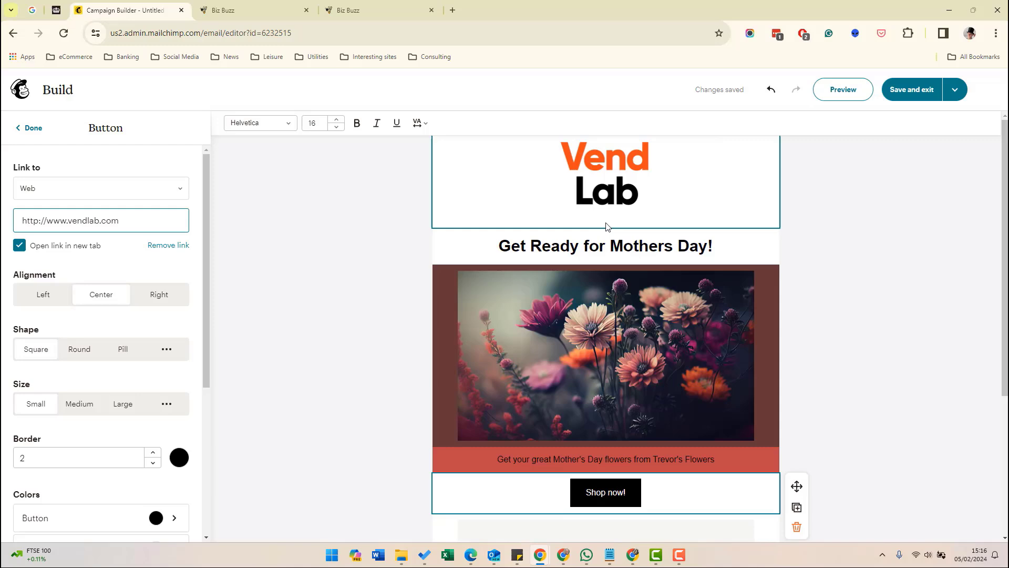
Add a Social block with Facebook, Instagram and X icons below the Shop now! button
{"action": "left_click", "coordinate": [29, 131]}
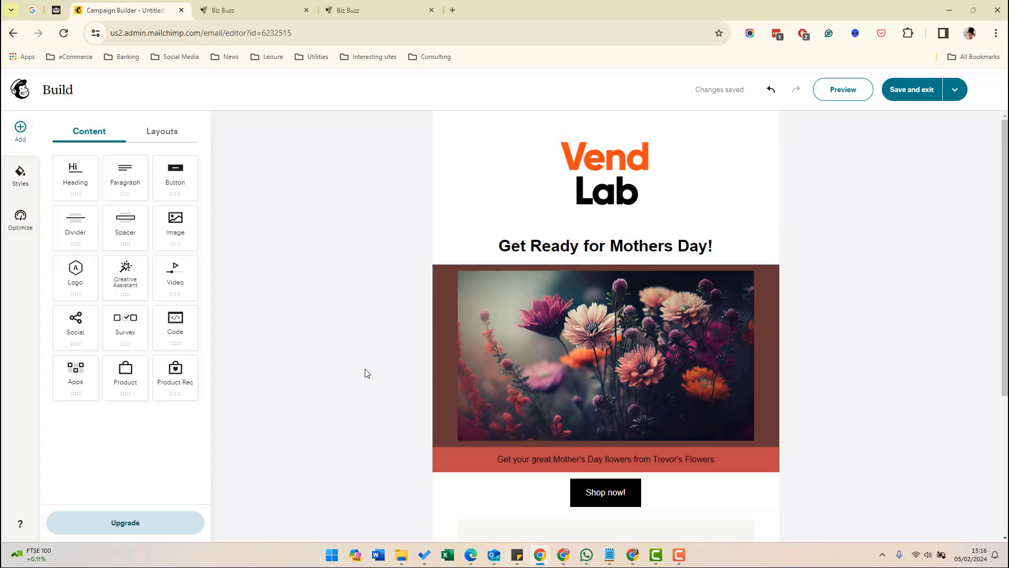
{"action": "scroll", "coordinate": [360, 369], "scroll_direction": "down", "scroll_amount": 4}
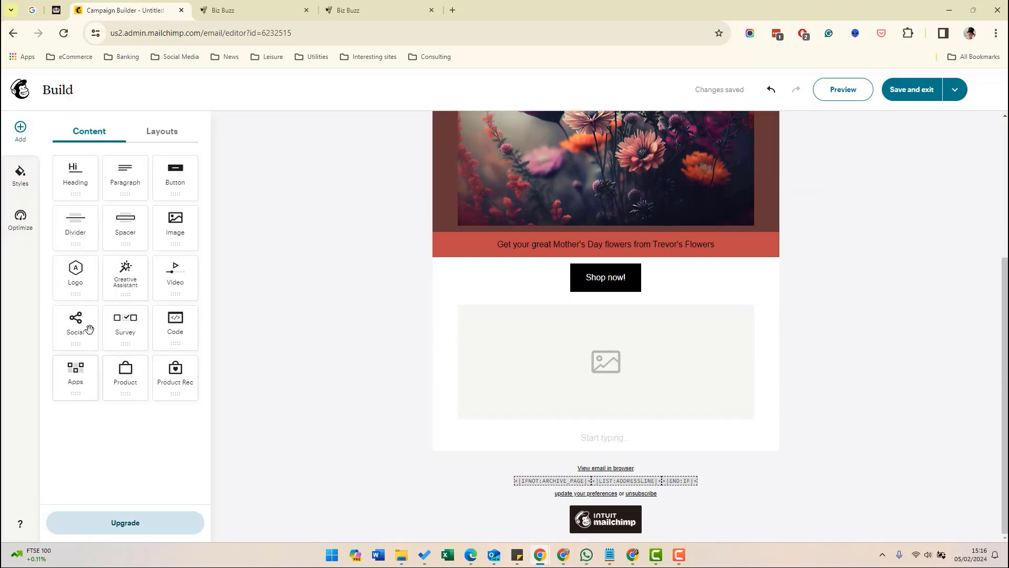
{"action": "left_click_drag", "start_coordinate": [85, 326], "coordinate": [561, 405]}
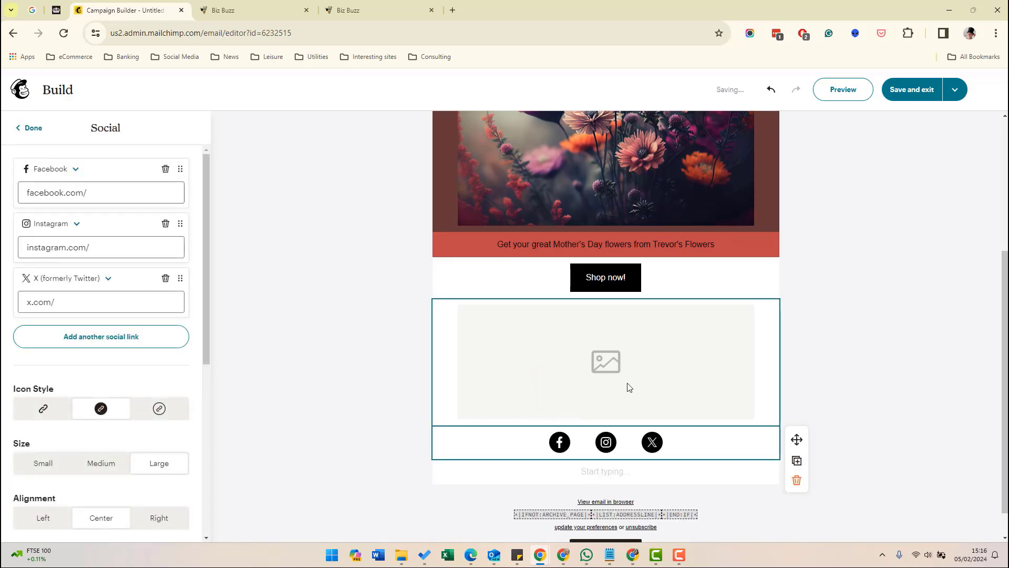
Delete the empty image placeholder block
{"action": "left_click", "coordinate": [609, 366]}
{"action": "left_click", "coordinate": [797, 353]}
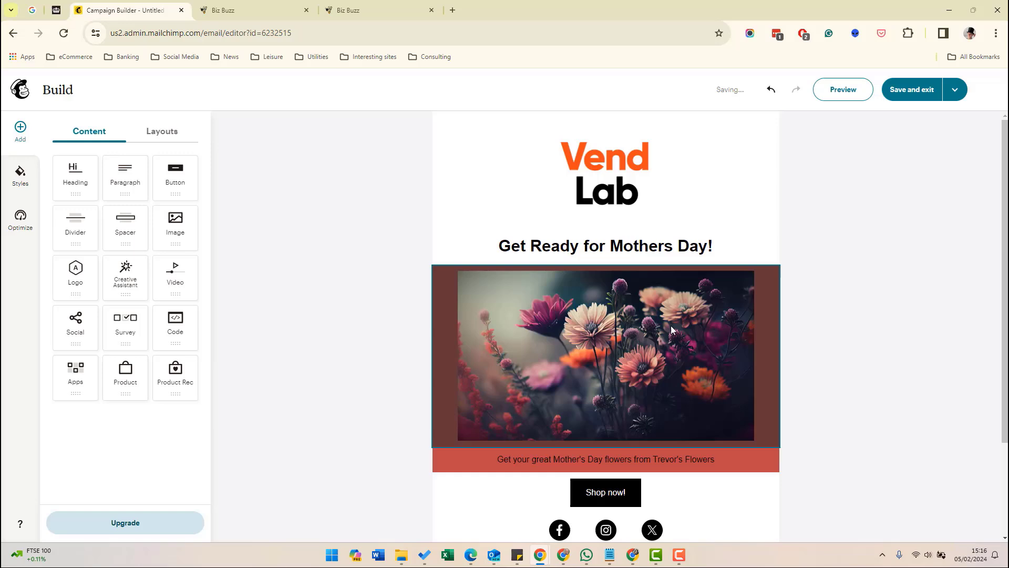
{"action": "scroll", "coordinate": [493, 223], "scroll_direction": "down", "scroll_amount": 2}
{"action": "scroll", "coordinate": [493, 223], "scroll_direction": "up", "scroll_amount": 2}
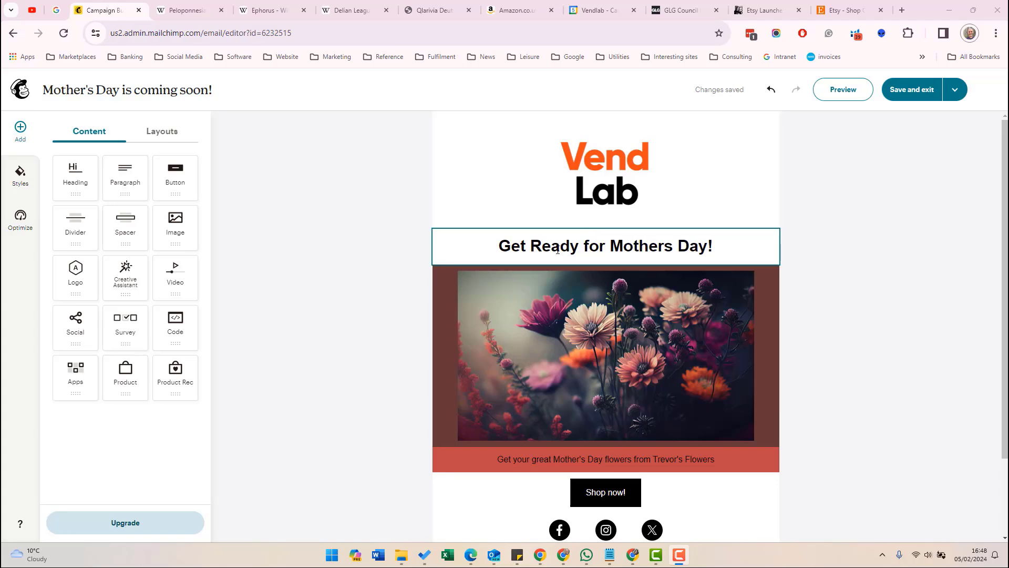
Preview the Mother's Day email in desktop and Mobile phone layouts
{"action": "left_click", "coordinate": [841, 89]}
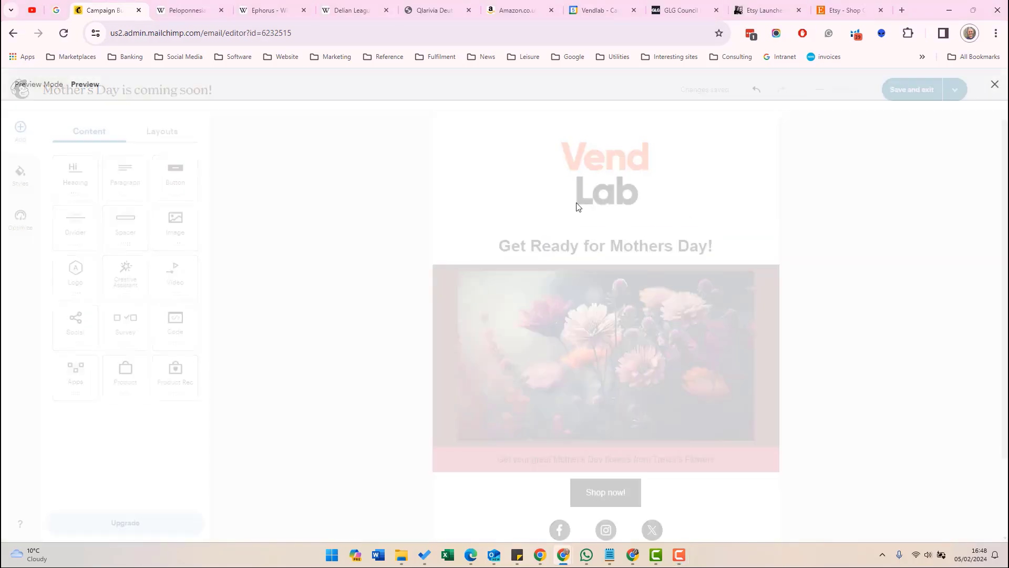
{"action": "scroll", "coordinate": [326, 321], "scroll_direction": "down", "scroll_amount": 3}
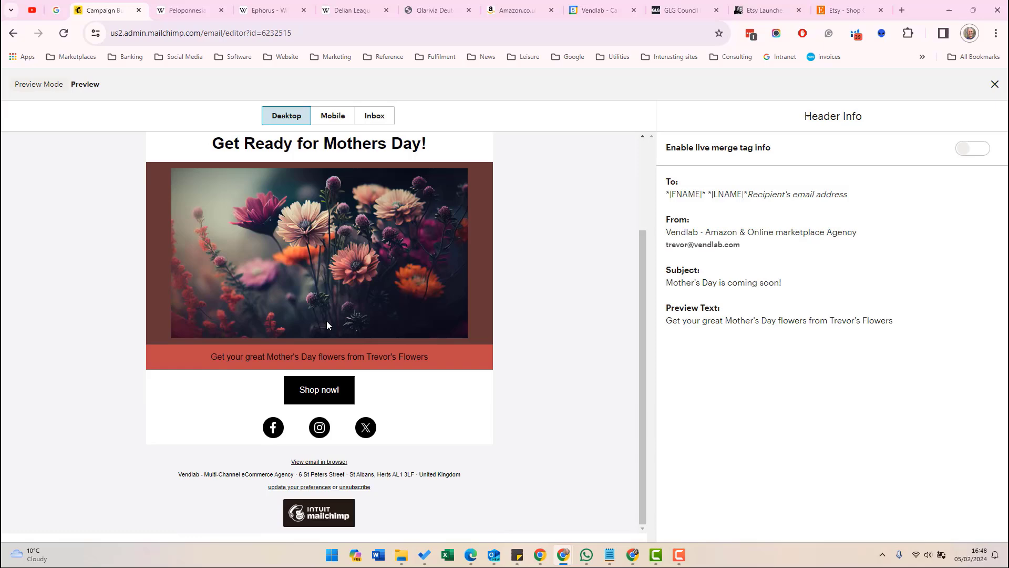
{"action": "scroll", "coordinate": [333, 172], "scroll_direction": "up", "scroll_amount": 3}
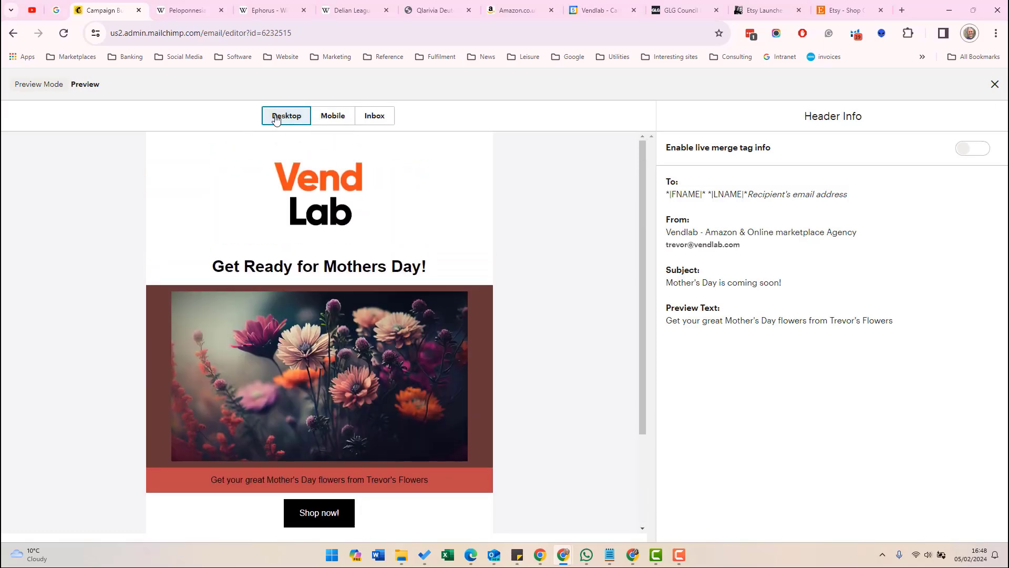
{"action": "left_click", "coordinate": [326, 119]}
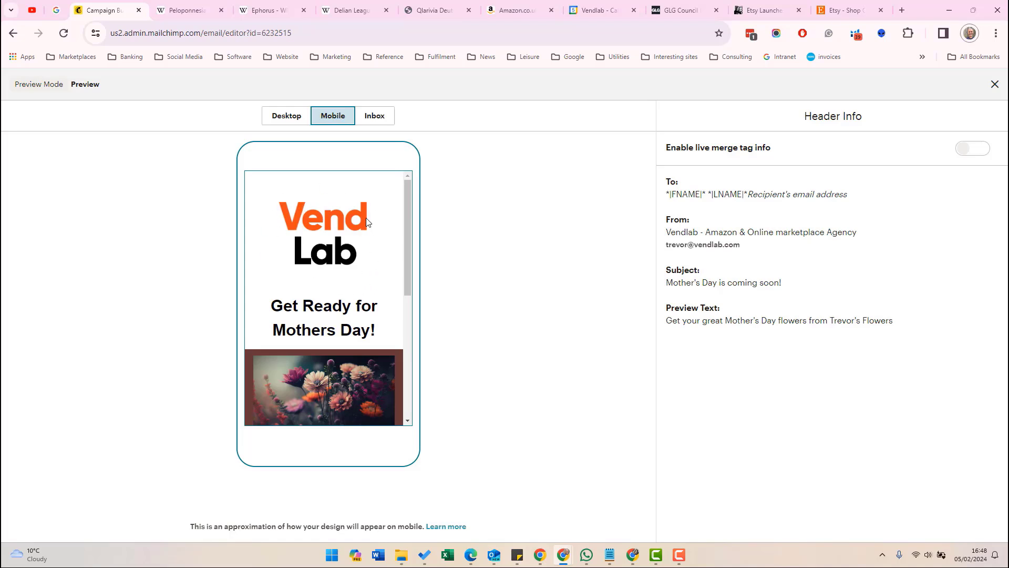
{"action": "scroll", "coordinate": [367, 226], "scroll_direction": "down", "scroll_amount": 5}
{"action": "scroll", "coordinate": [367, 226], "scroll_direction": "up", "scroll_amount": 5}
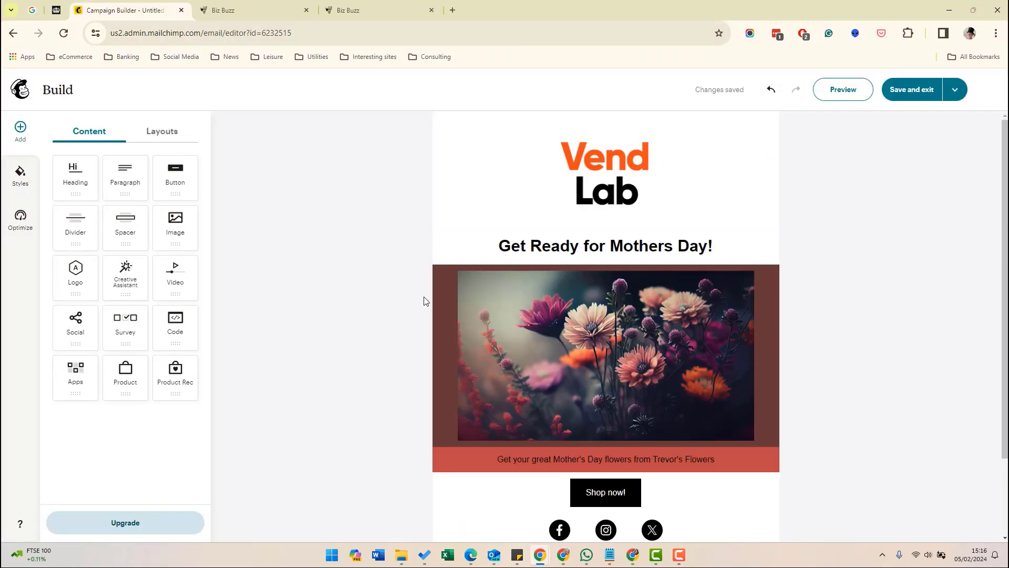
{"action": "scroll", "coordinate": [425, 300], "scroll_direction": "down", "scroll_amount": 5}
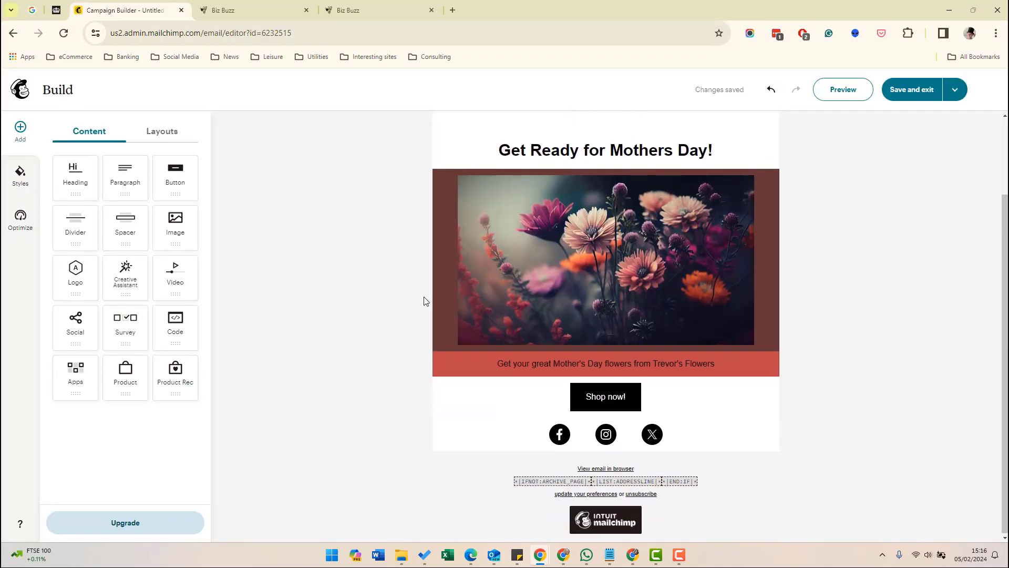
{"action": "scroll", "coordinate": [424, 301], "scroll_direction": "up", "scroll_amount": 5}
Save and exit the editor, then rename the campaign to 'Mother's Day Email'
{"action": "left_click", "coordinate": [905, 90]}
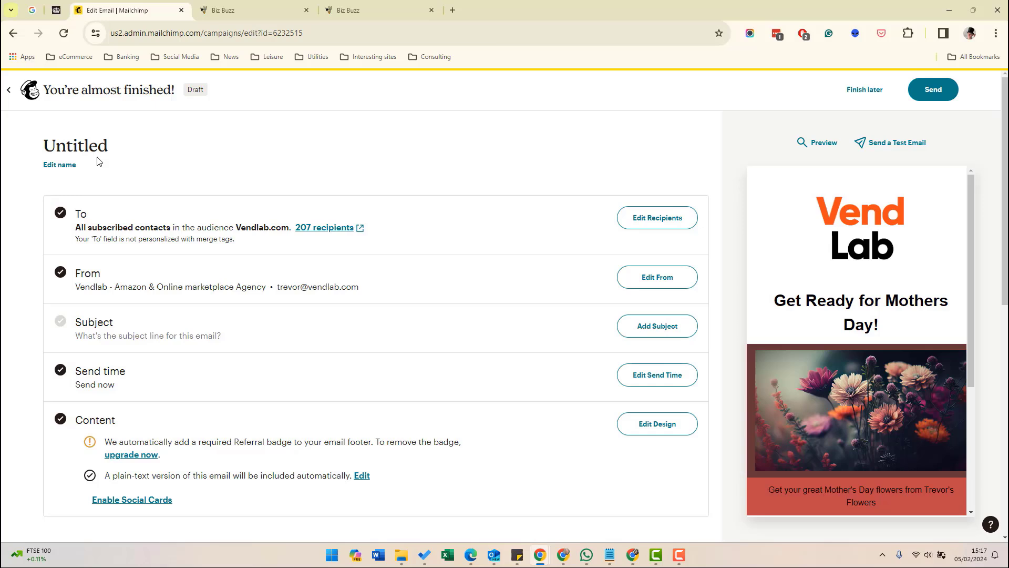
{"action": "left_click", "coordinate": [67, 173]}
{"action": "type", "text": "Mother's Day Email"}
{"action": "left_click", "coordinate": [64, 187]}
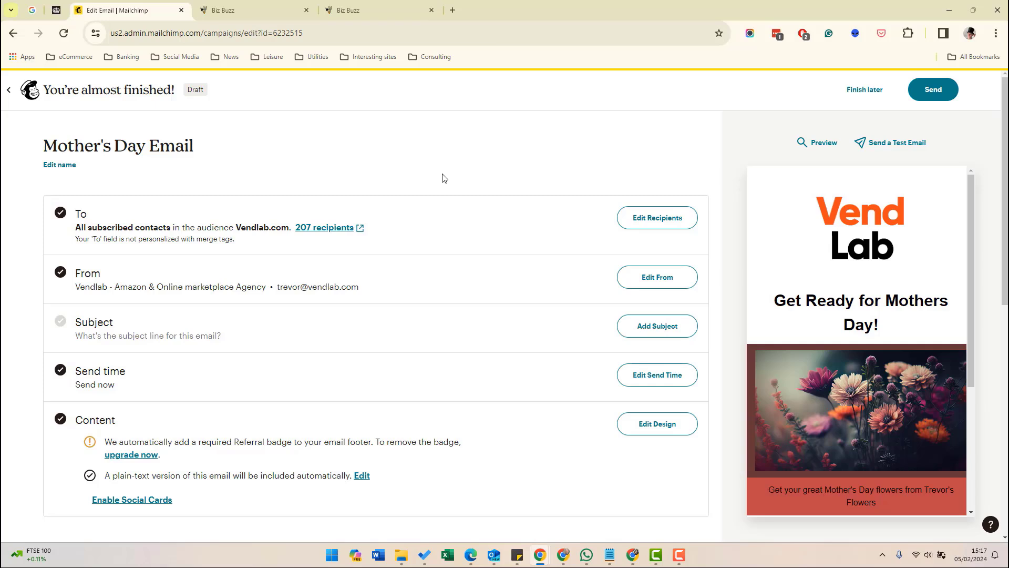
Send only to the single tagged recipient in Vendlab.com, with the To field personalized as *|FNAME|* *|LNAME|*
{"action": "left_click", "coordinate": [657, 227]}
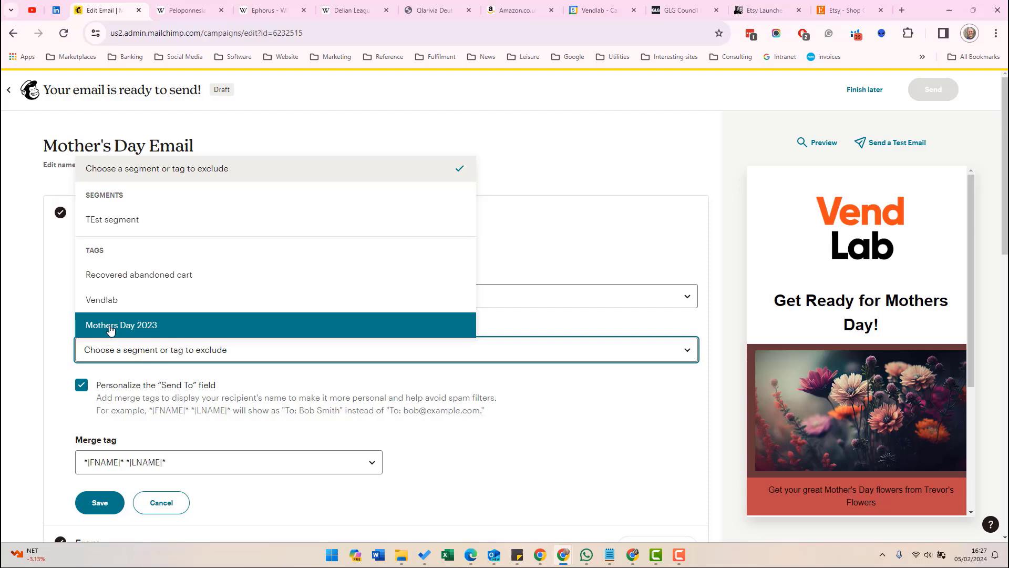
{"action": "left_click", "coordinate": [137, 330]}
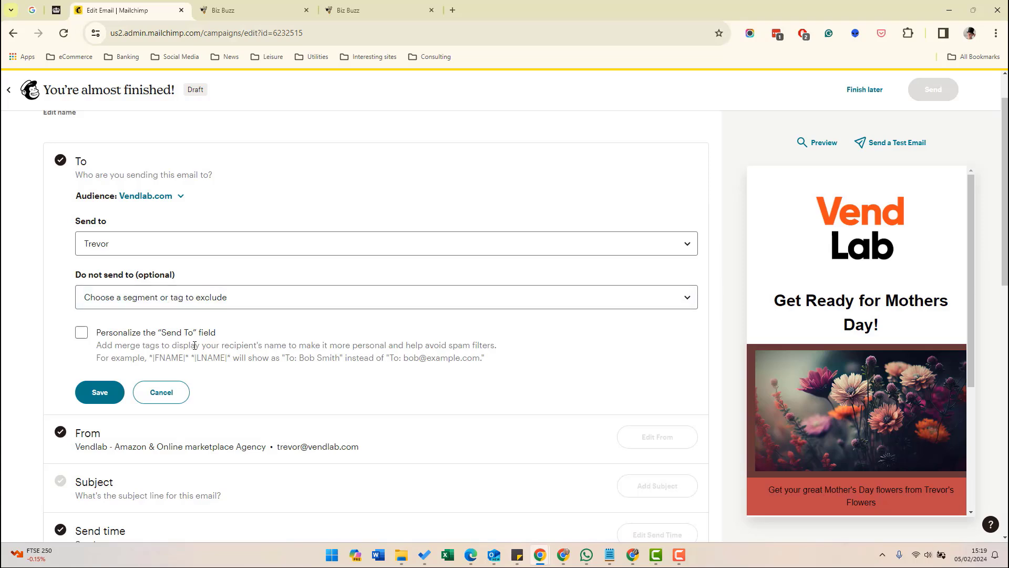
{"action": "scroll", "coordinate": [200, 339], "scroll_direction": "down", "scroll_amount": 1}
{"action": "left_click", "coordinate": [82, 279]}
{"action": "left_click", "coordinate": [228, 357]}
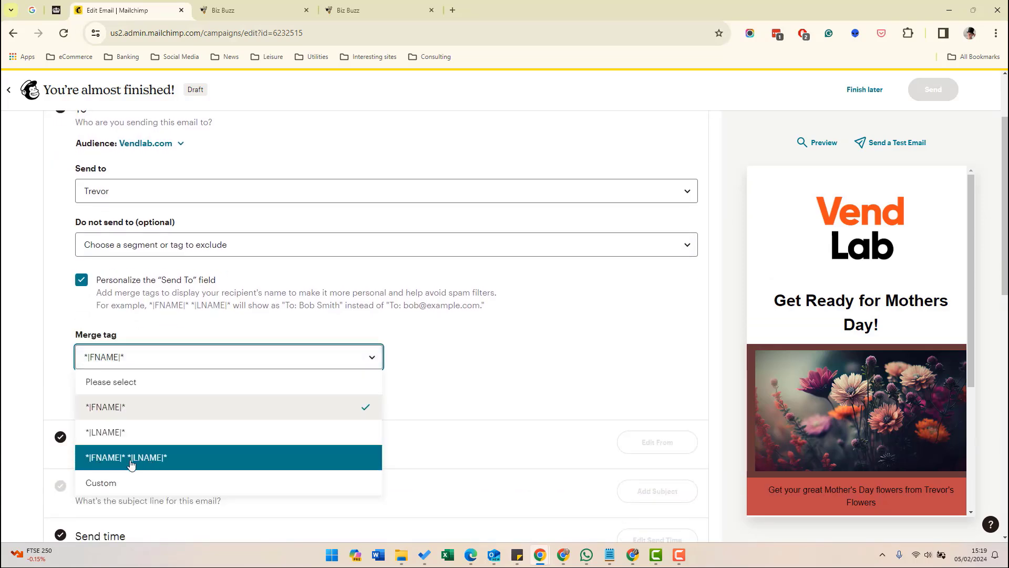
{"action": "left_click", "coordinate": [131, 463]}
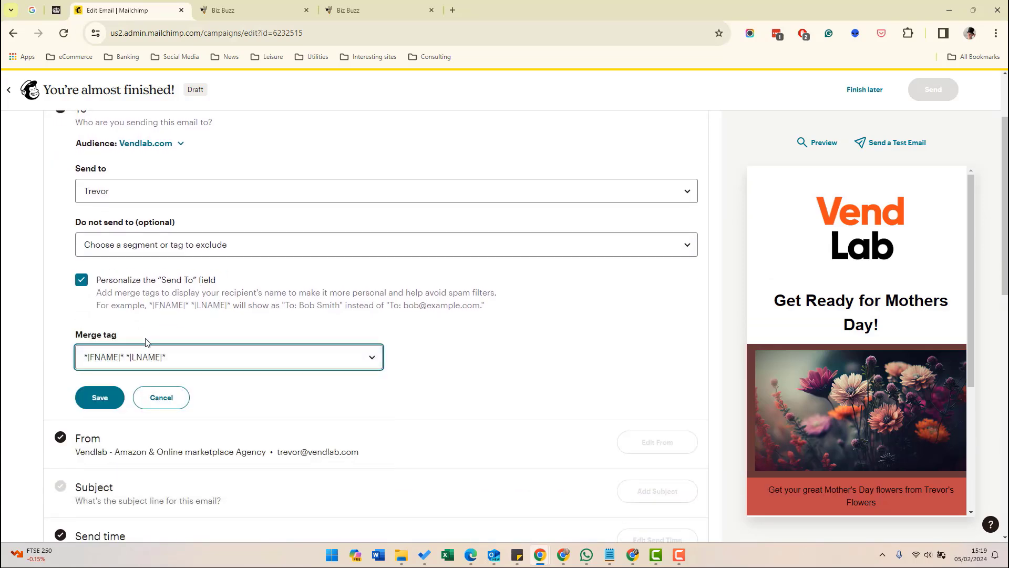
{"action": "left_click", "coordinate": [90, 398]}
{"action": "scroll", "coordinate": [192, 389], "scroll_direction": "down", "scroll_amount": 2}
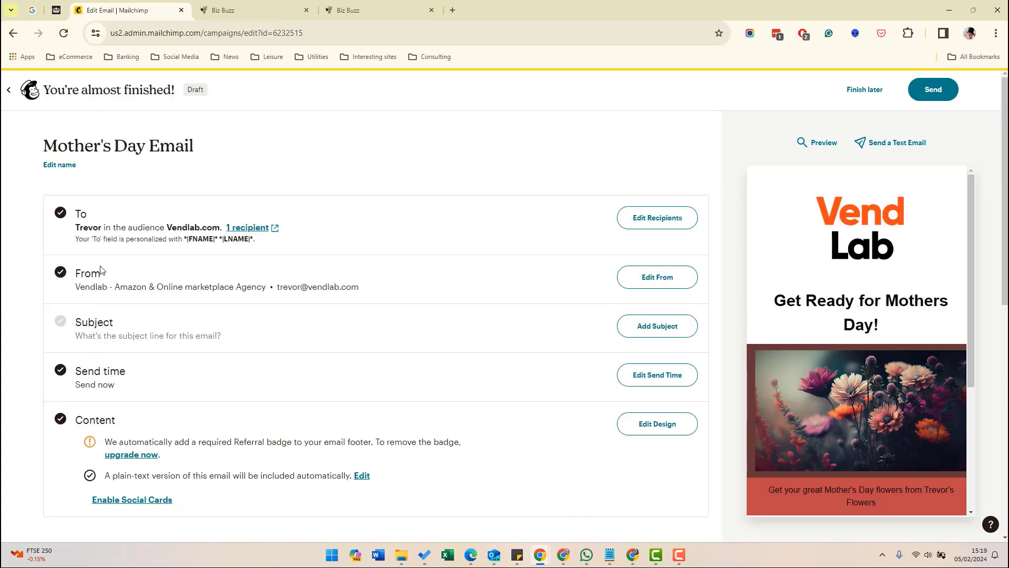
{"action": "left_click", "coordinate": [659, 276]}
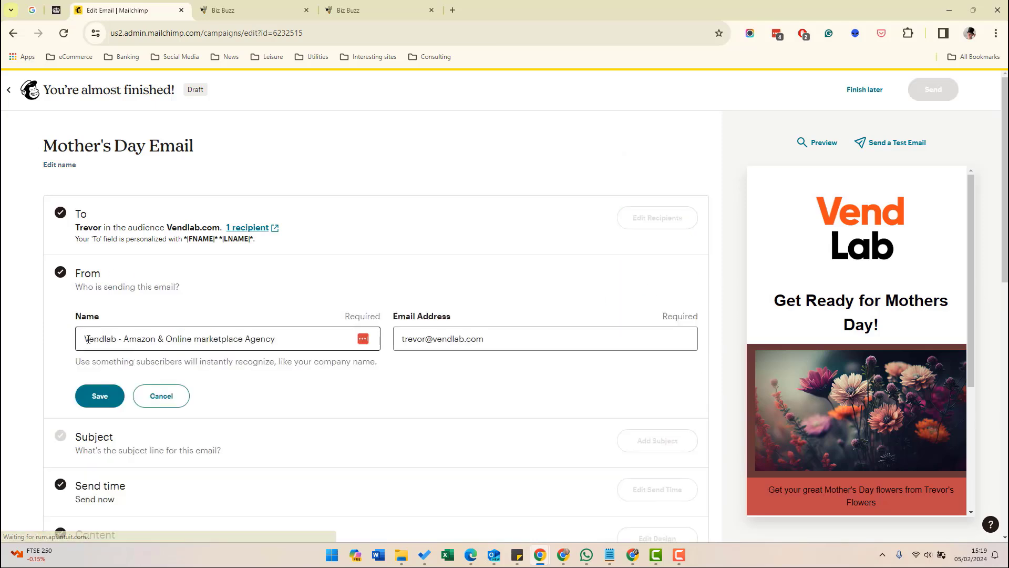
{"action": "left_click_drag", "start_coordinate": [82, 338], "coordinate": [282, 320]}
{"action": "left_click", "coordinate": [282, 321]}
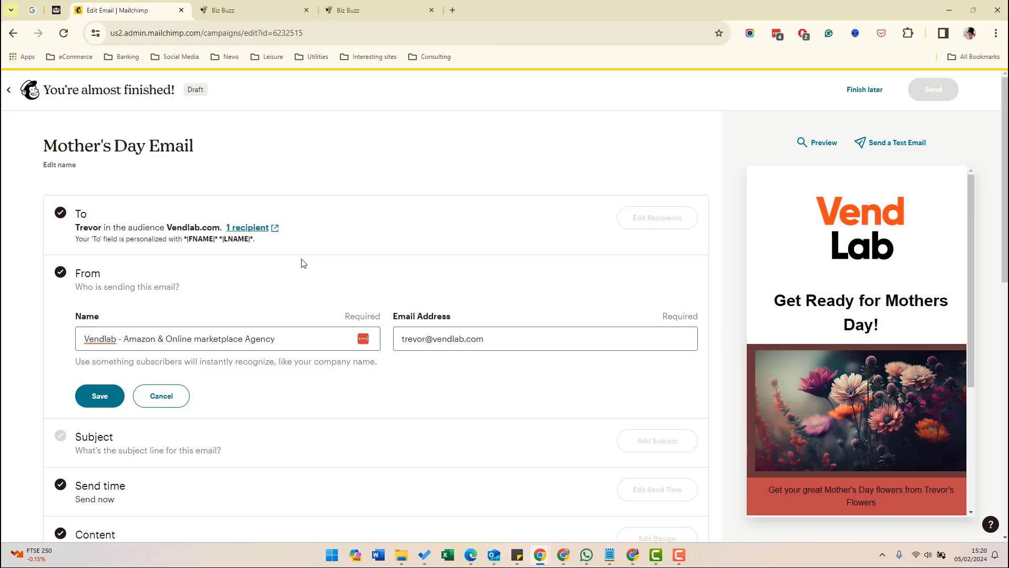
{"action": "left_click", "coordinate": [78, 400]}
{"action": "scroll", "coordinate": [330, 425], "scroll_direction": "down", "scroll_amount": 1}
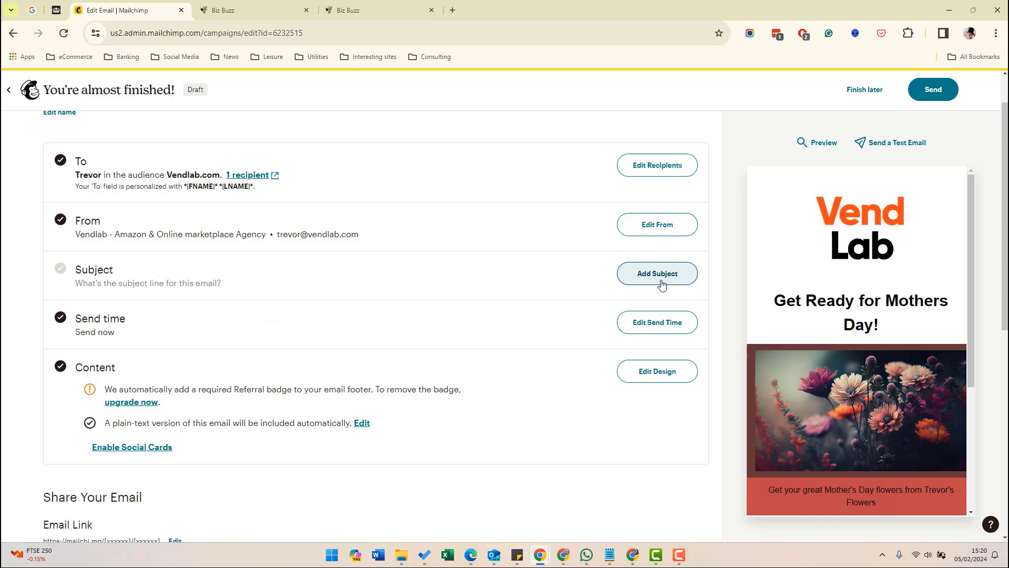
Replace subject 'Store Newsletter' with 'Mother's Day is coming soon!' and add preview text 'Get your great Mother's Day flowers from Trevor's Flowers'
{"action": "left_click", "coordinate": [658, 275]}
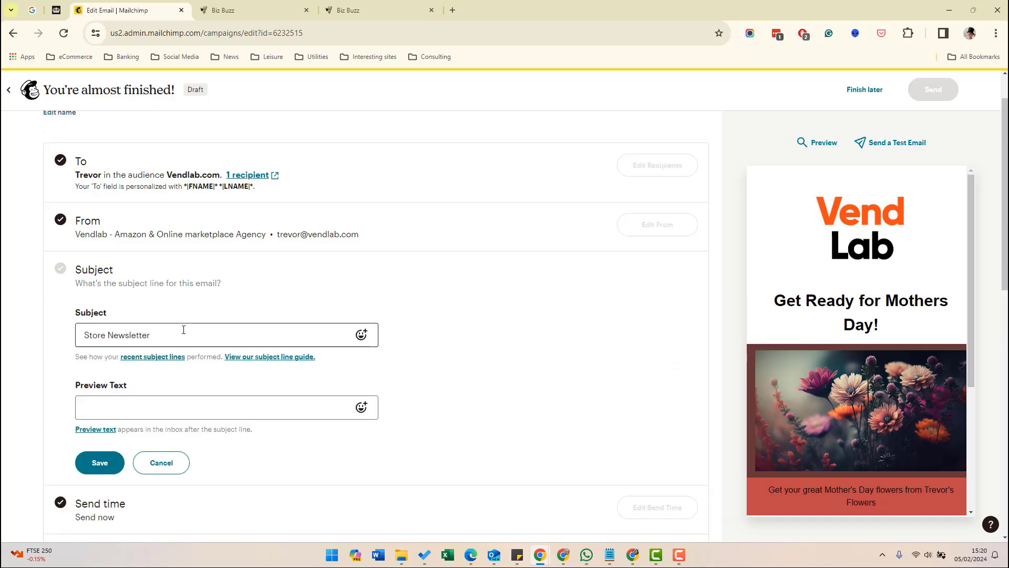
{"action": "left_click_drag", "start_coordinate": [182, 329], "coordinate": [70, 328]}
{"action": "type", "text": "Mother's Day is coming soon!"}
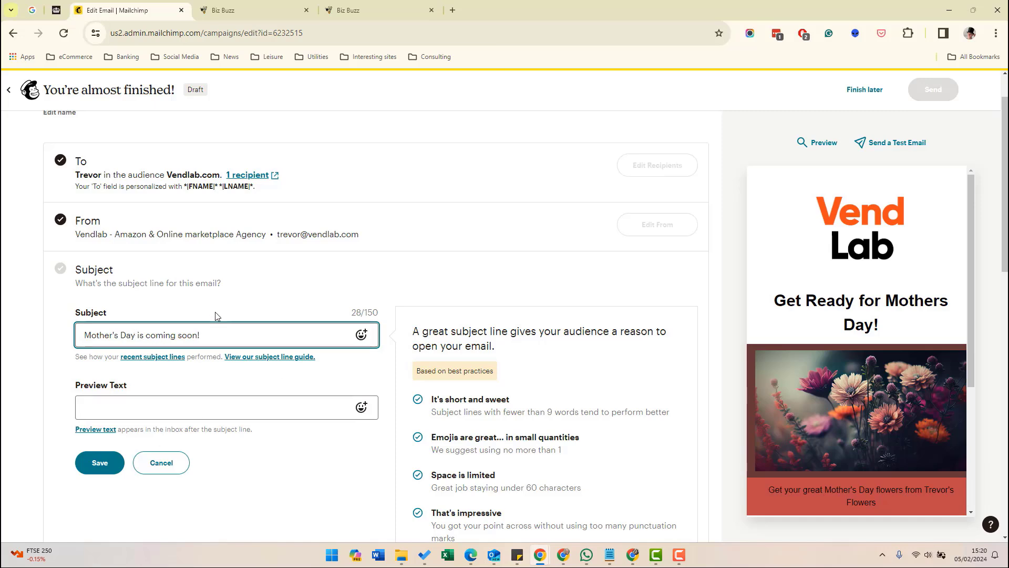
{"action": "left_click", "coordinate": [150, 407]}
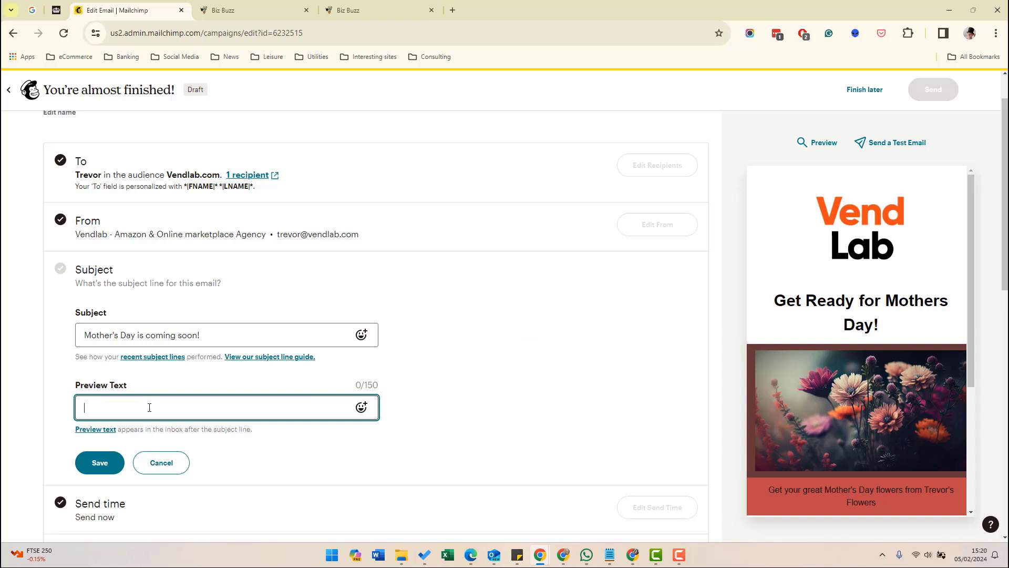
{"action": "type", "text": "Get your great Mother's Day flowers from Trevor's Flowers"}
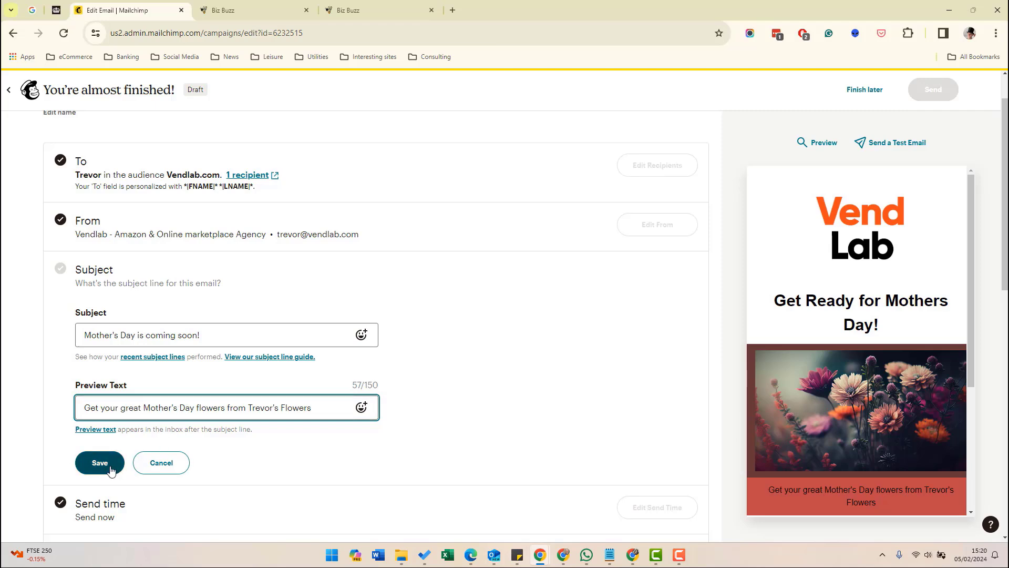
{"action": "left_click", "coordinate": [100, 462]}
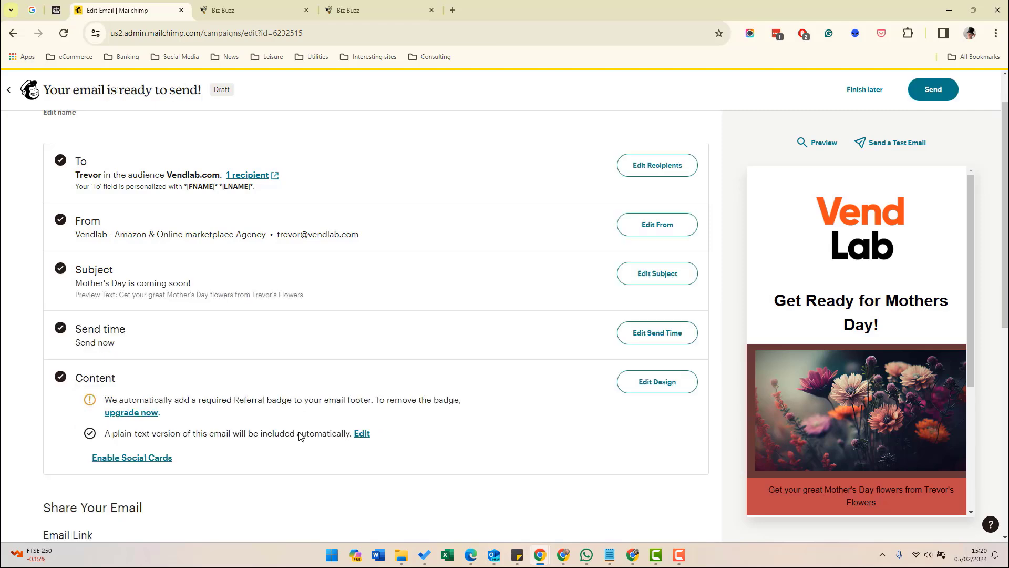
{"action": "scroll", "coordinate": [117, 208], "scroll_direction": "down", "scroll_amount": 2}
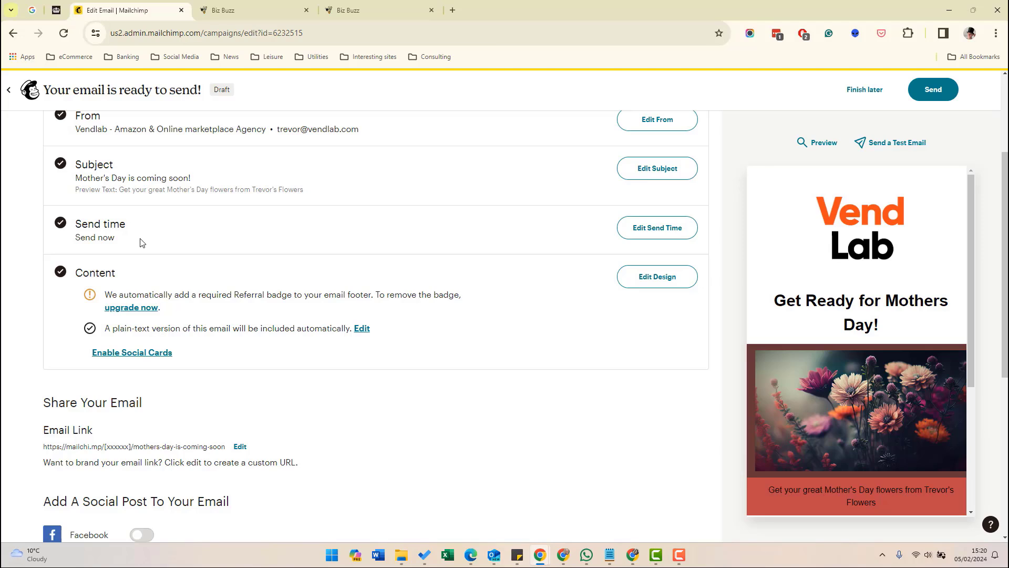
{"action": "left_click", "coordinate": [649, 228]}
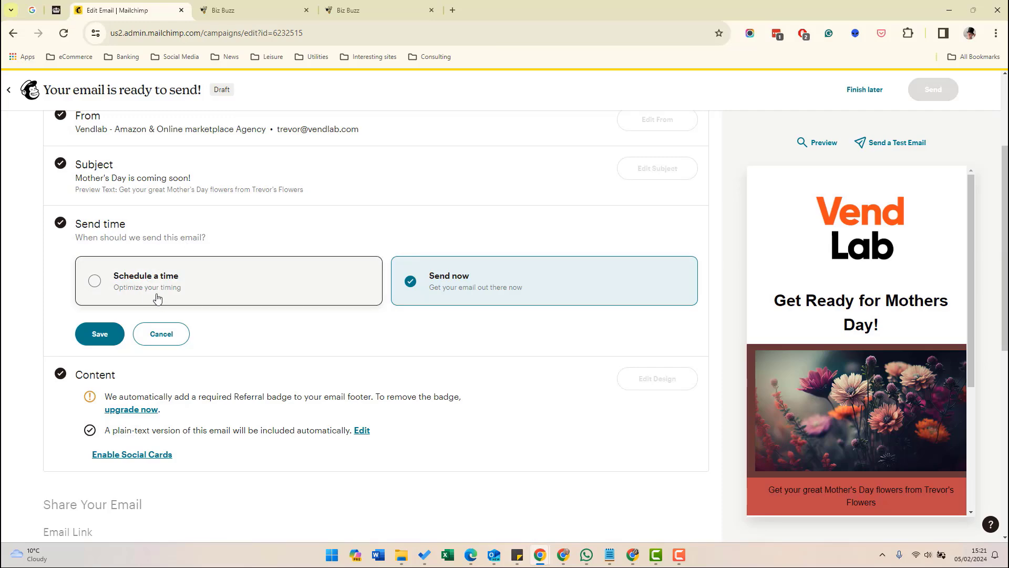
{"action": "left_click", "coordinate": [95, 283]}
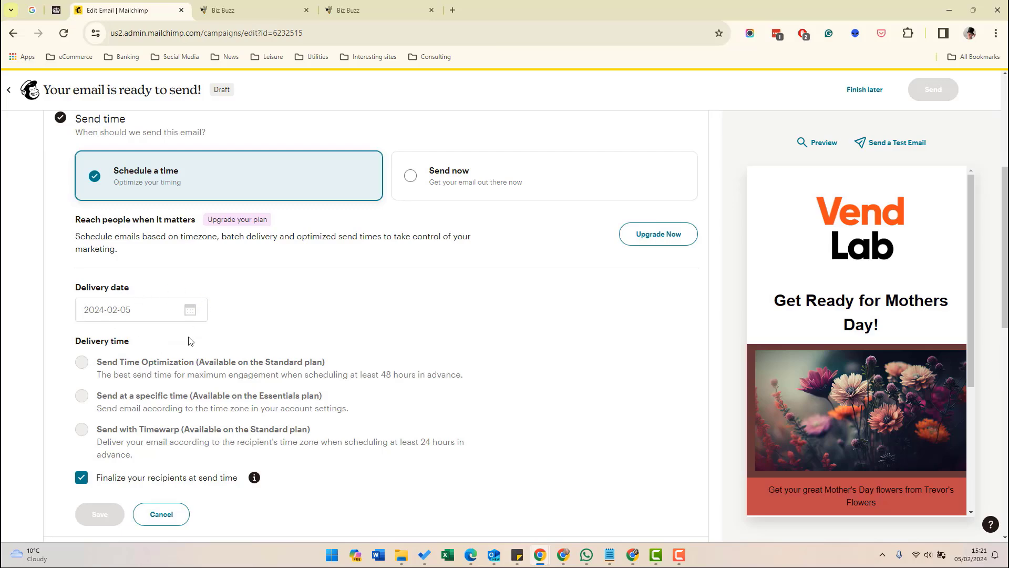
{"action": "left_click", "coordinate": [173, 515]}
{"action": "scroll", "coordinate": [131, 322], "scroll_direction": "down", "scroll_amount": 1}
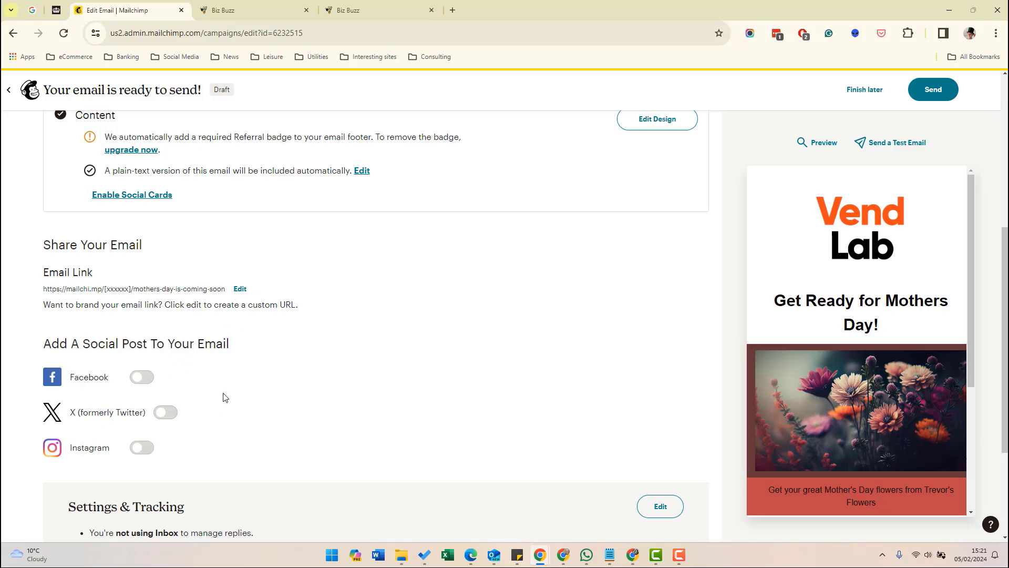
{"action": "scroll", "coordinate": [223, 394], "scroll_direction": "down", "scroll_amount": 3}
{"action": "scroll", "coordinate": [215, 262], "scroll_direction": "up", "scroll_amount": 9}
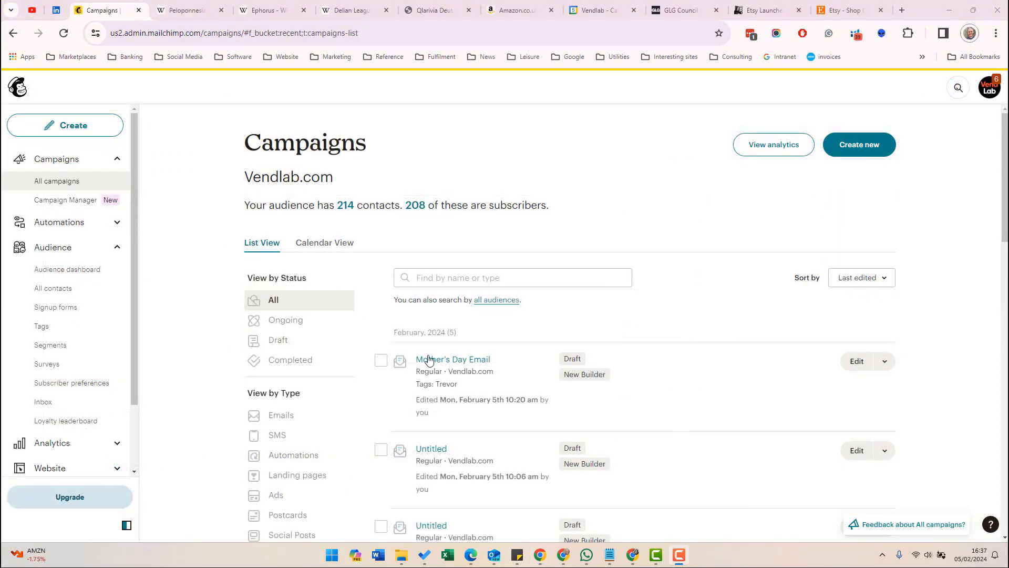
Scroll down the campaigns list to see the Mother's Day Email draft among earlier campaigns
{"action": "scroll", "coordinate": [555, 372], "scroll_direction": "down", "scroll_amount": 3}
{"action": "scroll", "coordinate": [554, 372], "scroll_direction": "down", "scroll_amount": 4}
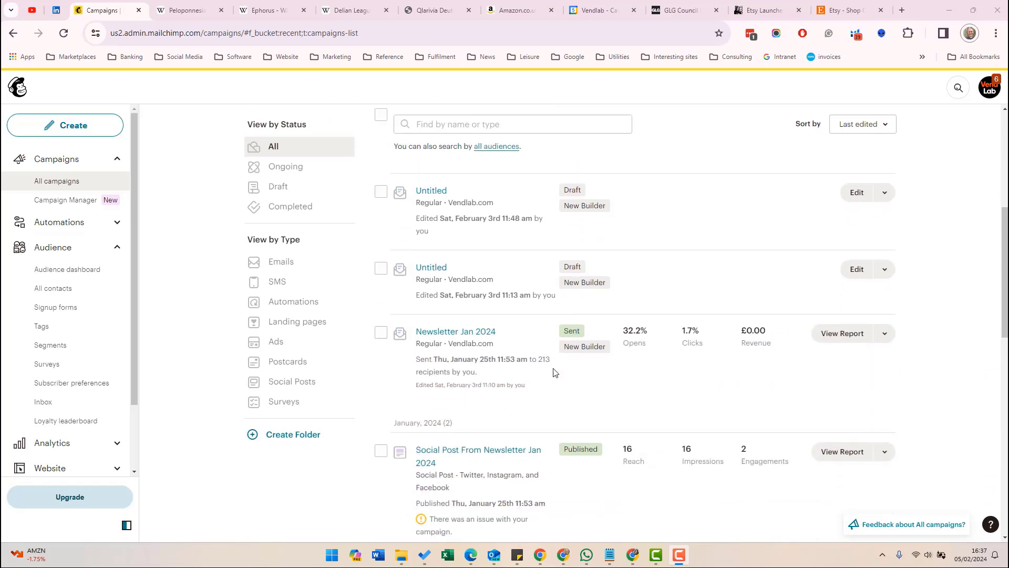